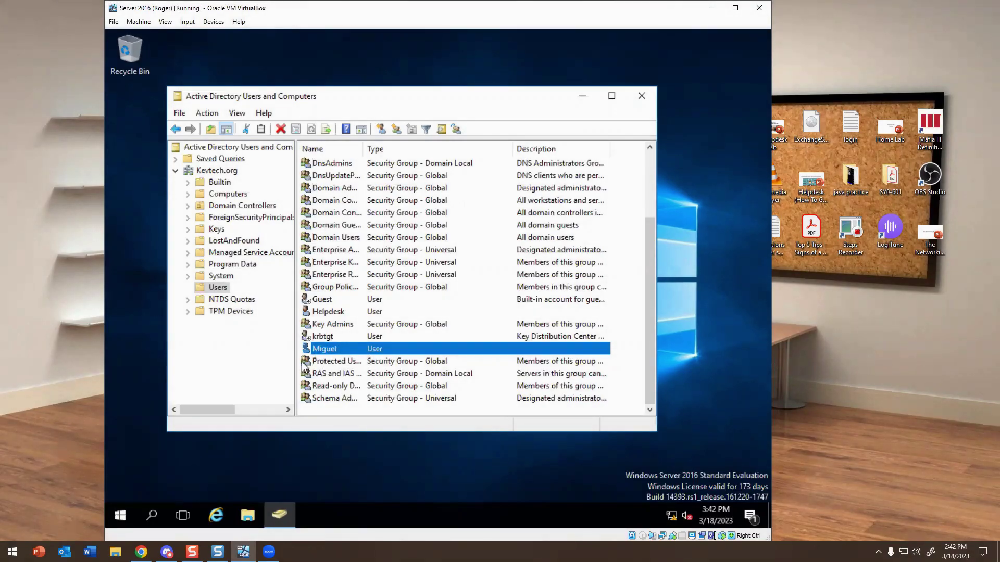
- Open Command Prompt and query the selected user's domain account with net user and the /domain option
left_click(121, 521)
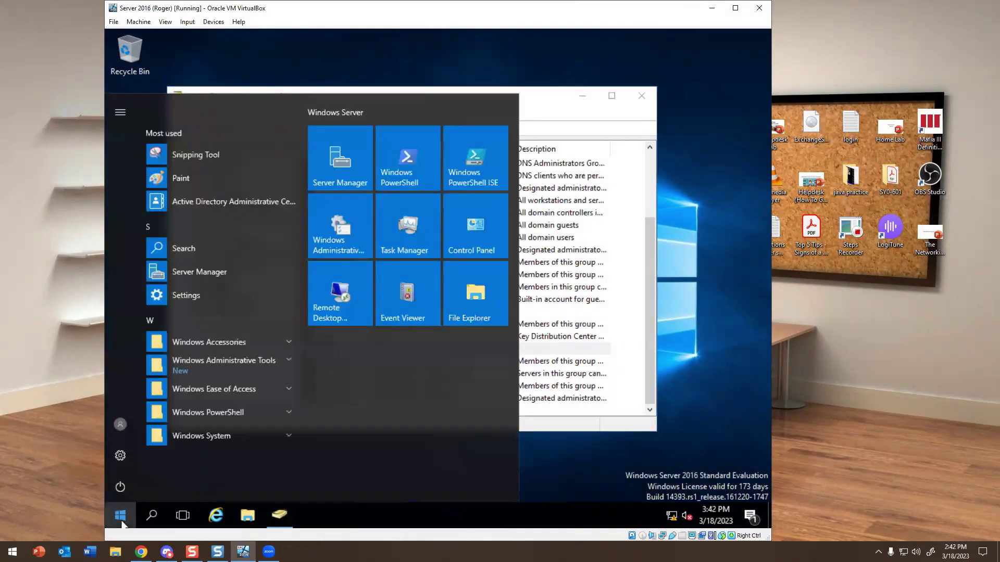
type("cmd")
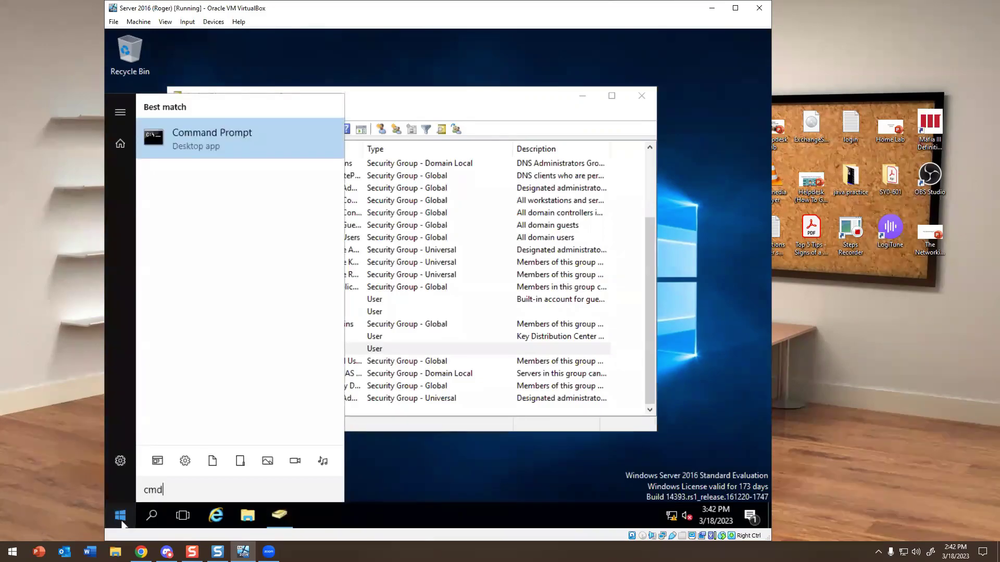
key("Return")
type("net ")
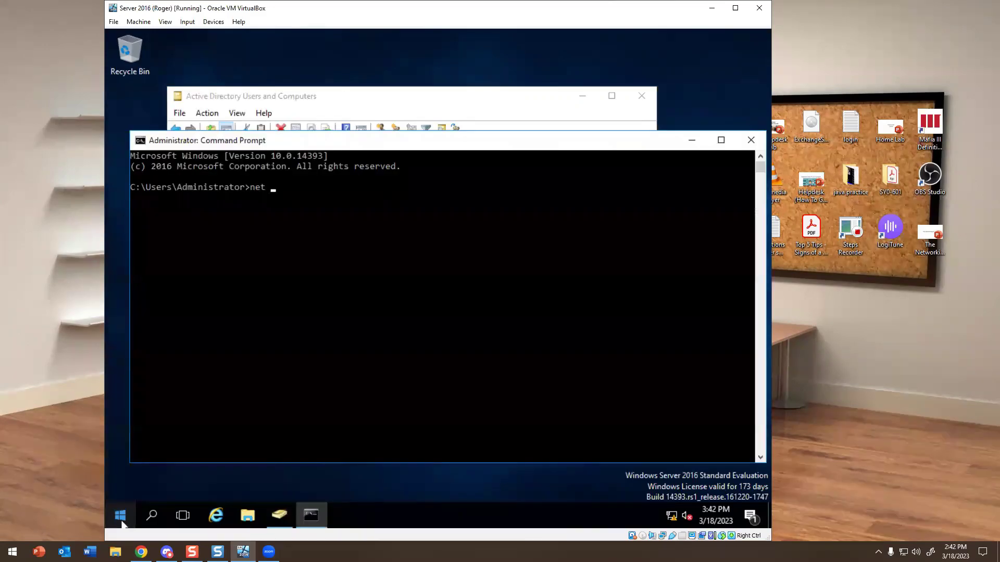
type("user miguel /domain")
key("Return")
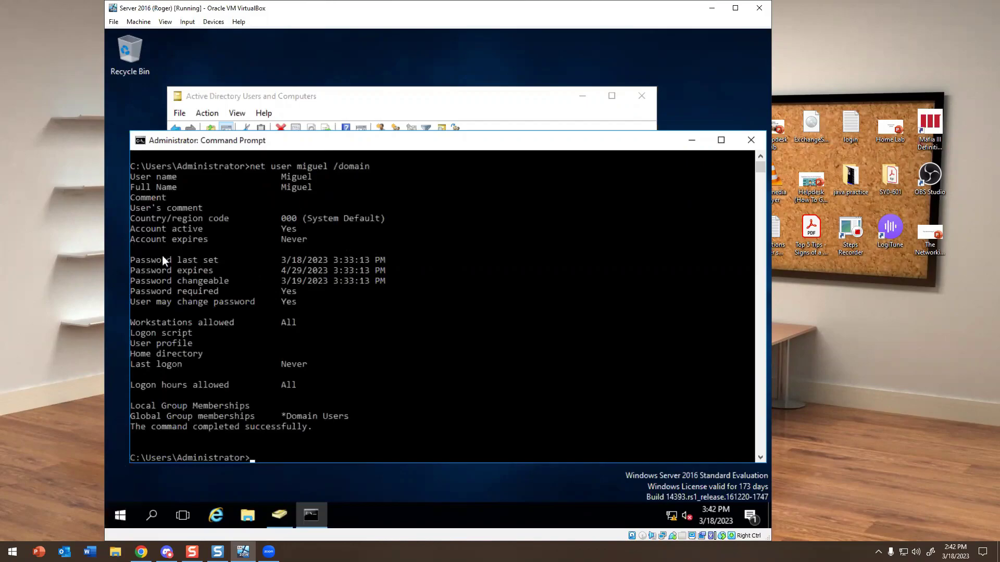
- Examine the account's password last set, expires and changeable dates, along with its group memberships, in the command output
left_click_drag(135, 259, 273, 260)
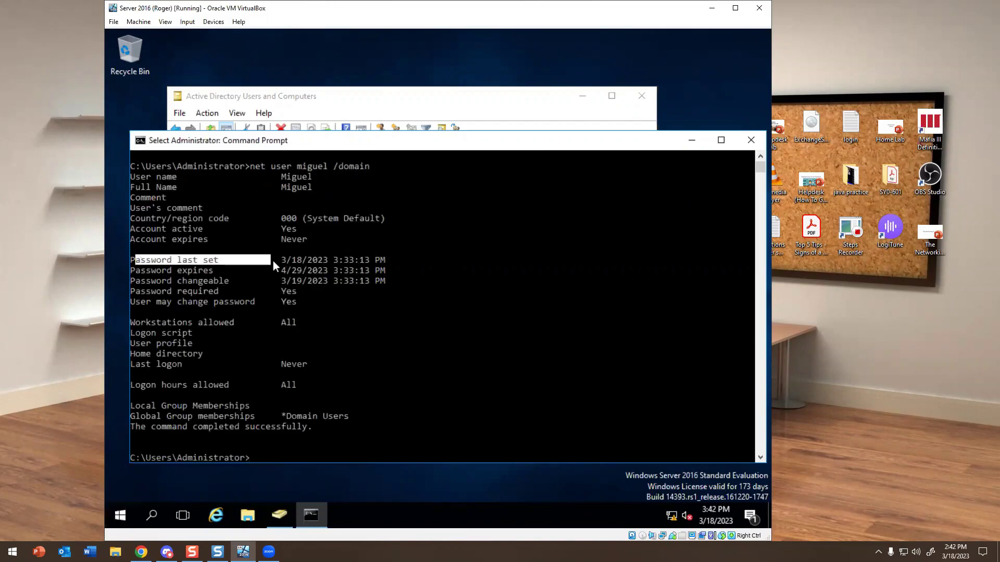
left_click(311, 260)
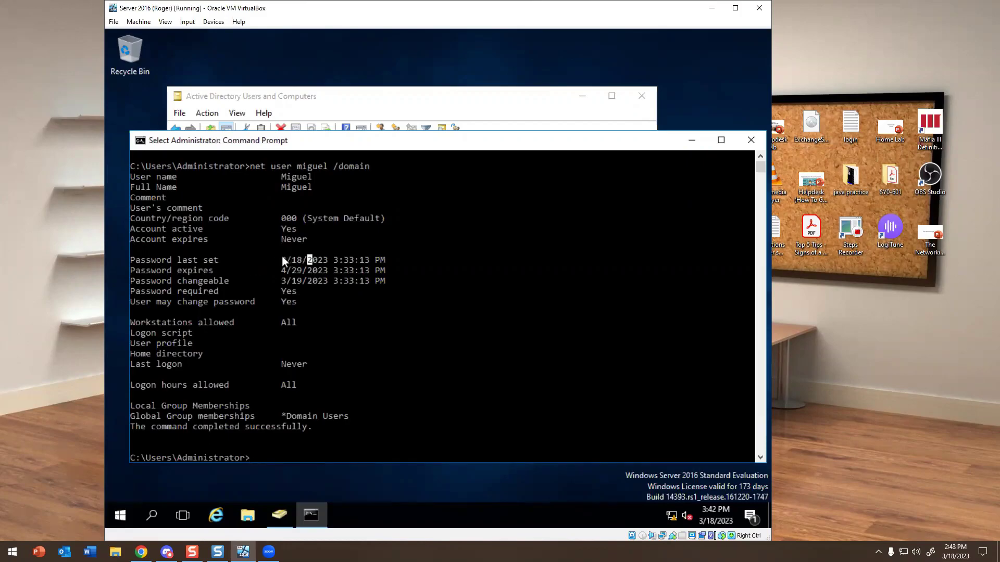
left_click(323, 263)
left_click_drag(286, 271, 302, 271)
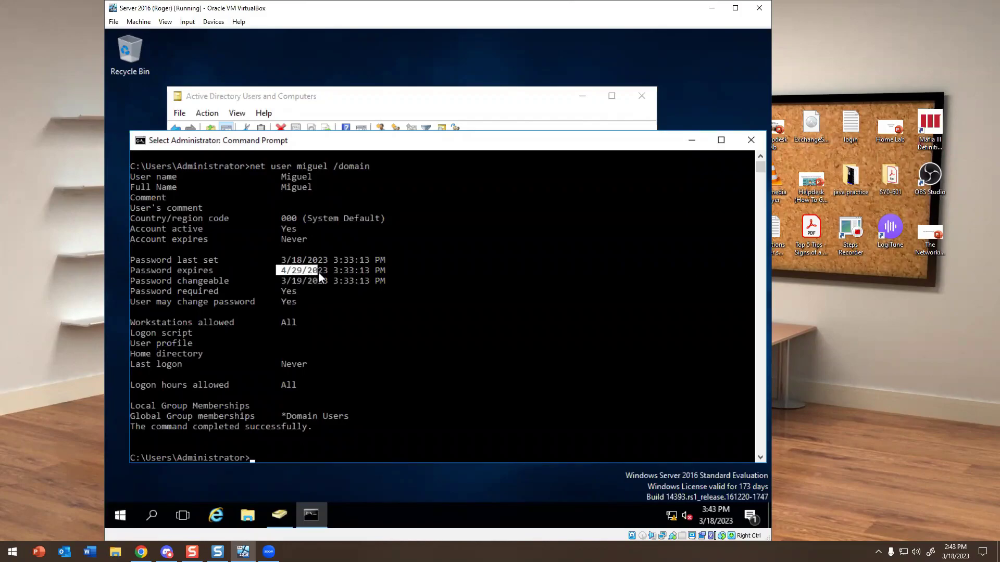
left_click(320, 271)
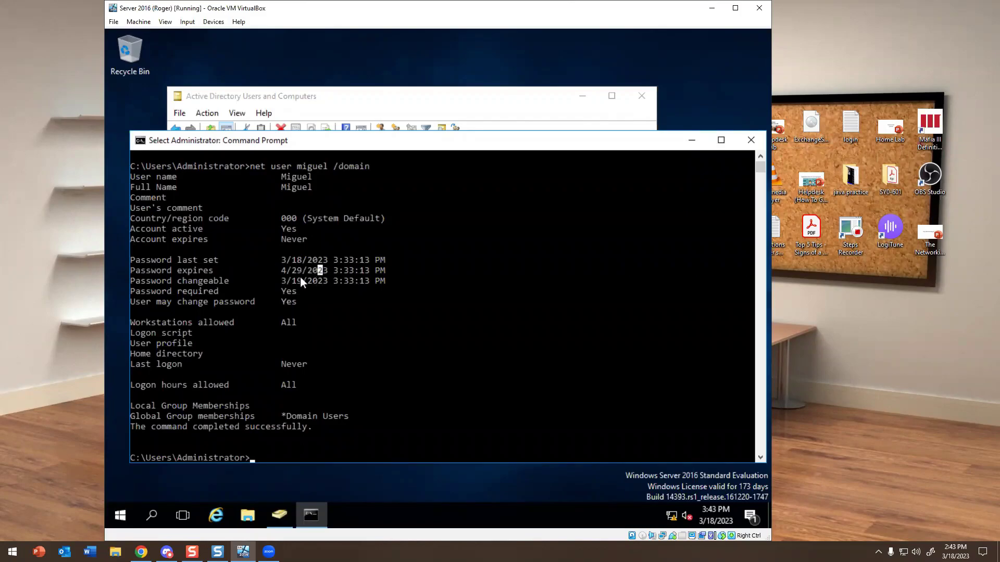
left_click_drag(283, 282, 304, 282)
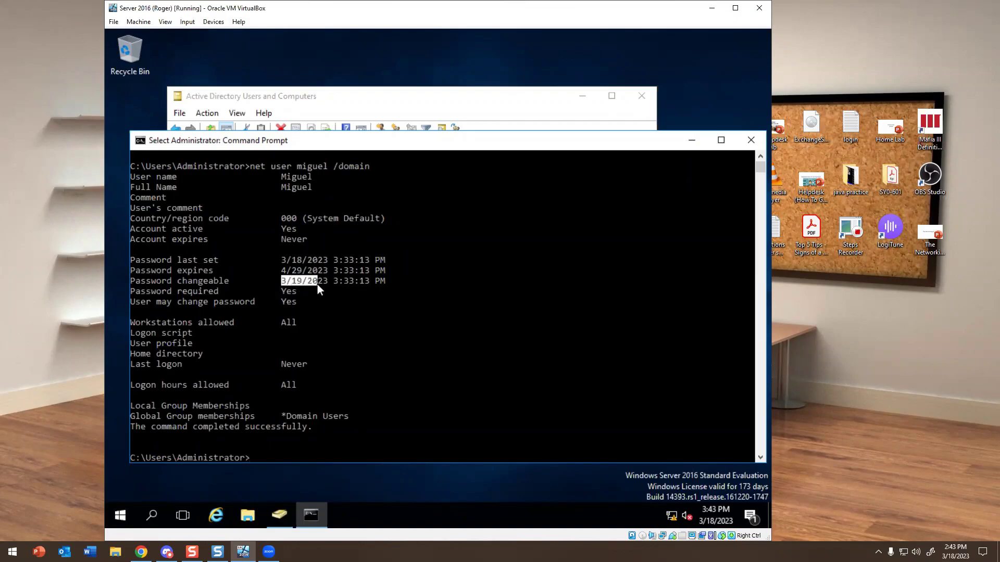
left_click(345, 282)
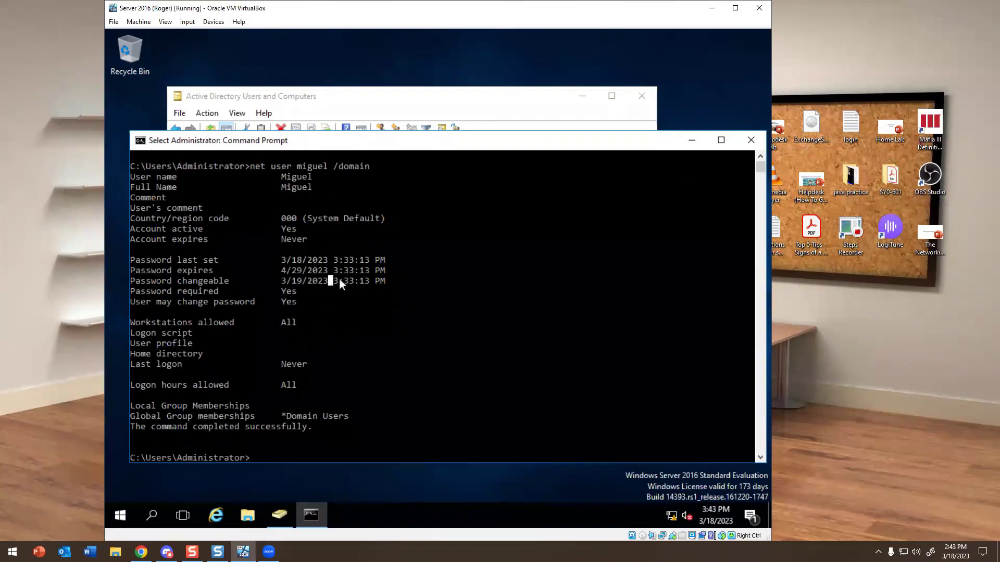
left_click(402, 282)
scroll(386, 261, "down", 3)
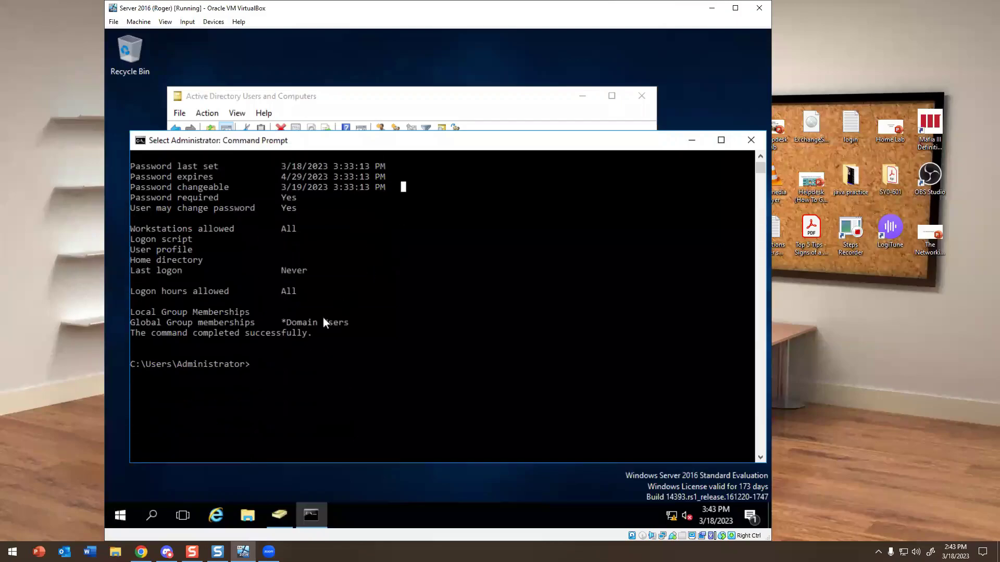
scroll(322, 318, "up", 4)
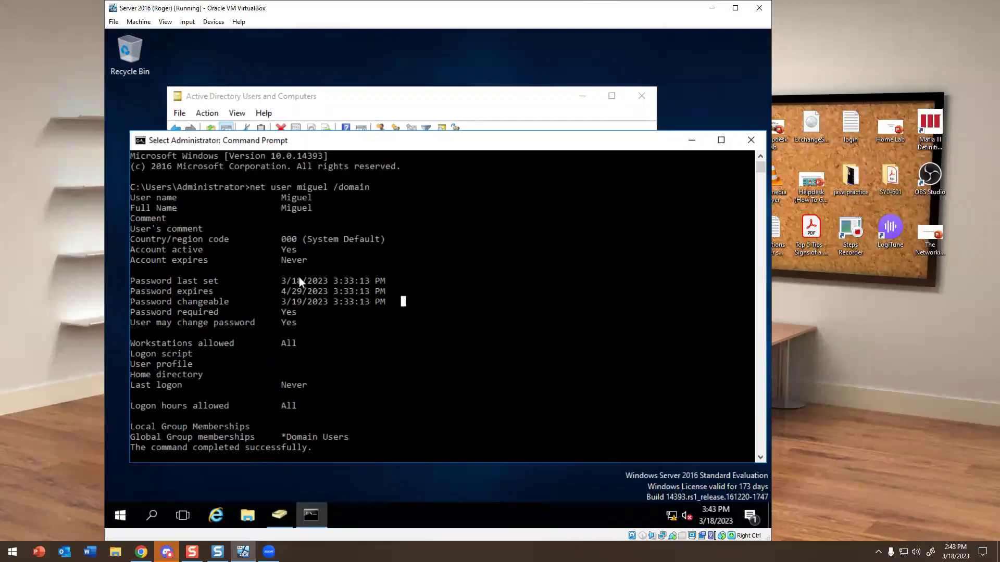
scroll(283, 245, "down", 6)
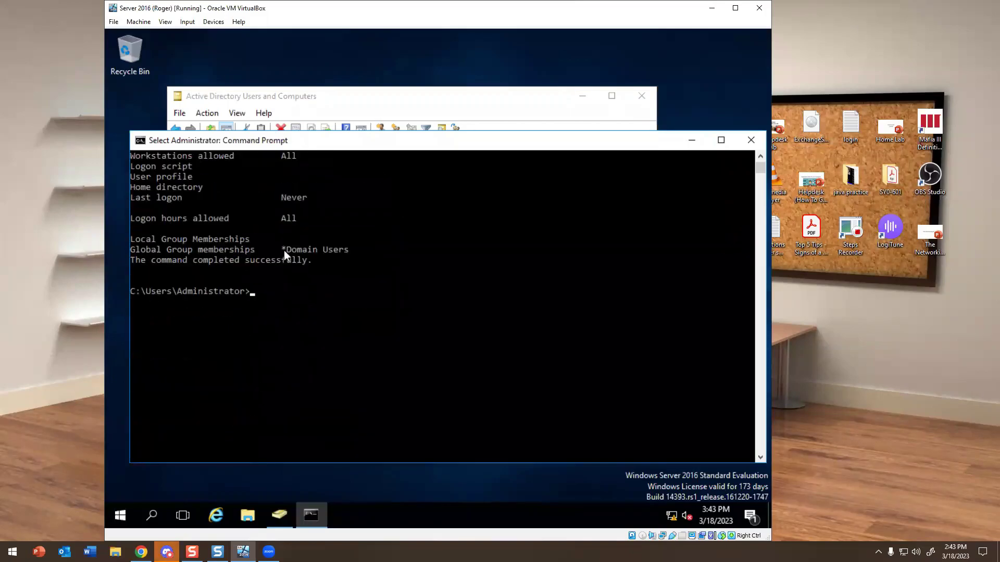
scroll(284, 251, "up", 6)
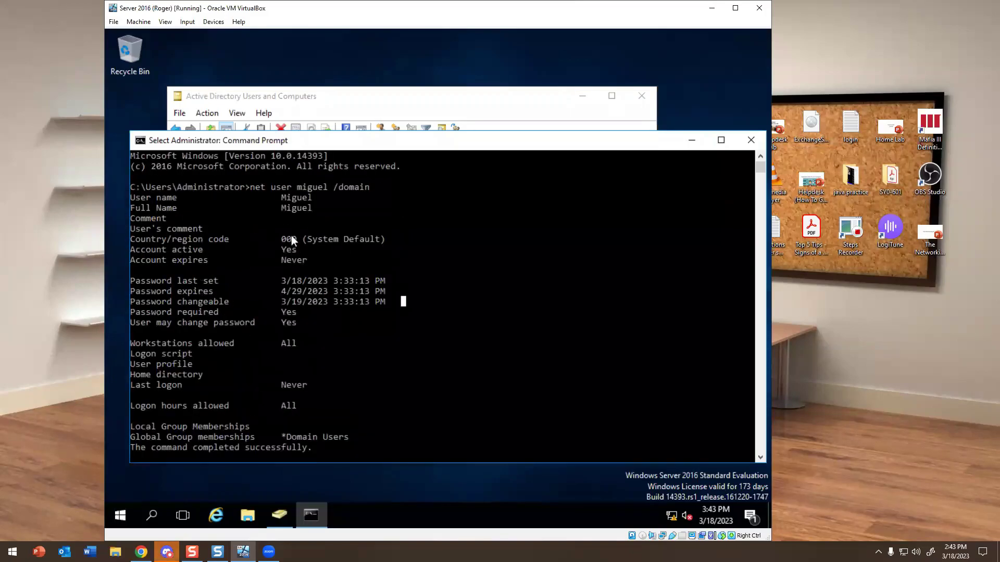
key("Up")
key("Left")
key("Left")
key("Left")
key("Left")
key("Left")
key("Left")
key("Left")
key("Left")
key("Left")
key("Left")
key("Left")
key("Left")
key("Left")
key("Left")
key("Left")
key("Left")
key("Left")
key("Left")
key("Left")
key("Left")
key("Left")
key("Left")
key("Left")
key("Right")
key("Right")
key("Right")
key("Right")
key("Right")
key("Right")
key("Right")
key("Right")
key("Right")
key("Right")
key("Right")
key("Right")
key("Right")
key("Right")
key("Right")
key("Right")
key("Right")
key("Right")
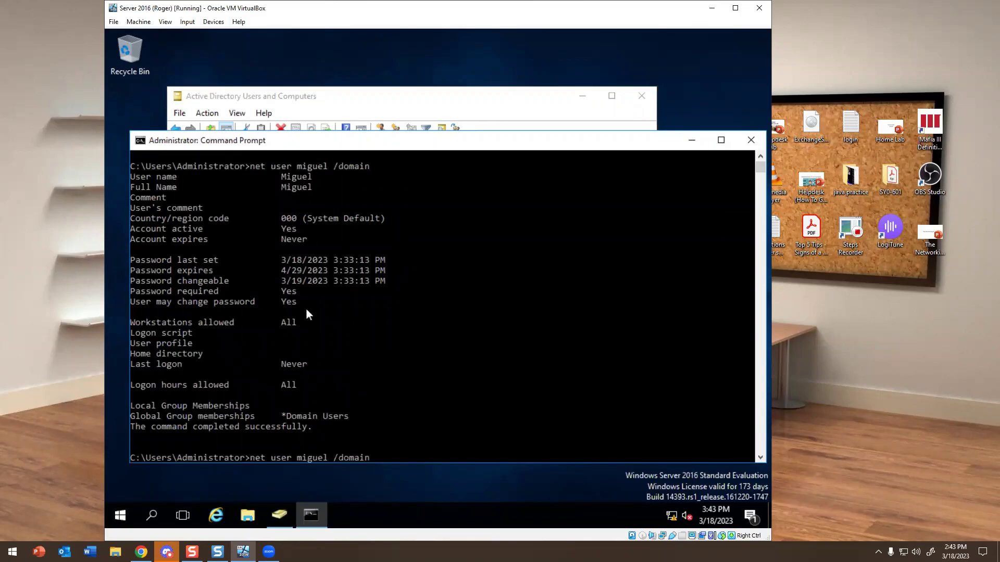
scroll(333, 287, "down", 3)
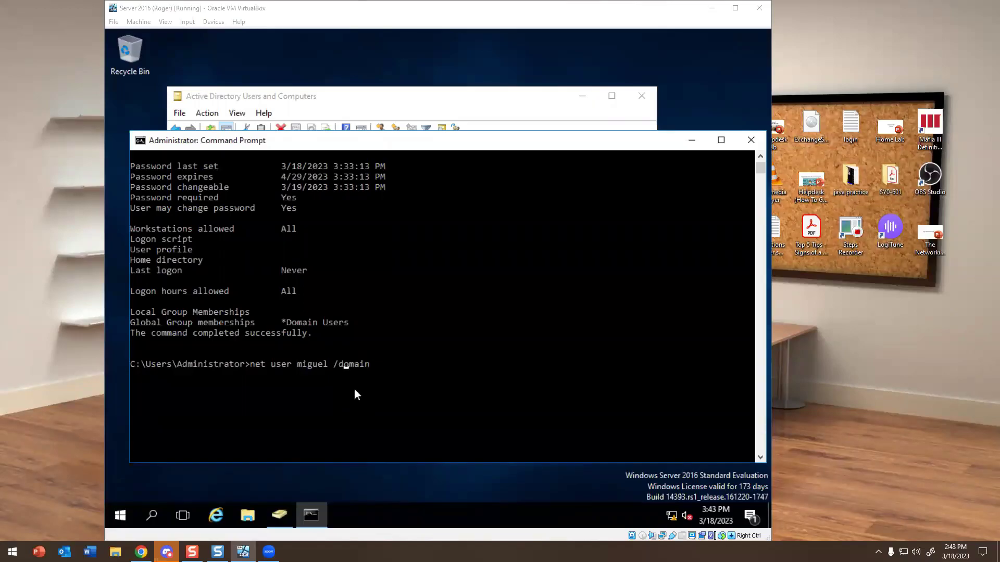
left_click(406, 359)
key("Return")
key("BackSpace")
key("BackSpace")
key("BackSpace")
key("BackSpace")
key("BackSpace")
key("BackSpace")
key("BackSpace")
key("BackSpace")
key("BackSpace")
key("BackSpace")
key("BackSpace")
key("BackSpace")
key("BackSpace")
key("BackSpace")
key("BackSpace")
key("BackSpace")
key("BackSpace")
key("BackSpace")
key("Right")
key("Right")
key("Right")
key("Right")
key("Right")
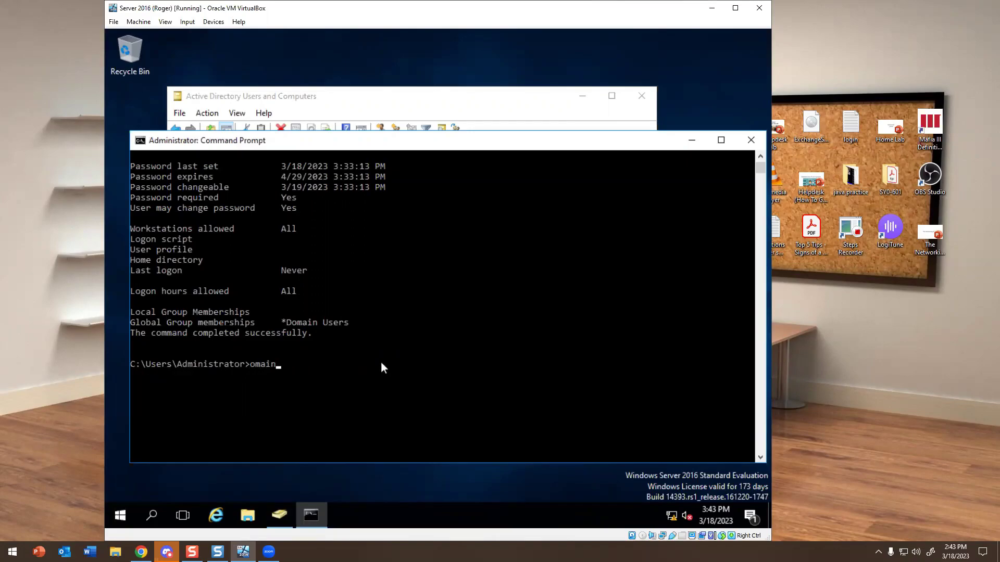
key("BackSpace")
key("BackSpace")
key("BackSpace")
key("BackSpace")
key("BackSpace")
- Run ipconfig, followed by ipconfig /all, to list the server's basic and full network configuration
type("ipconfig")
key("Return")
type("ipconfig /all")
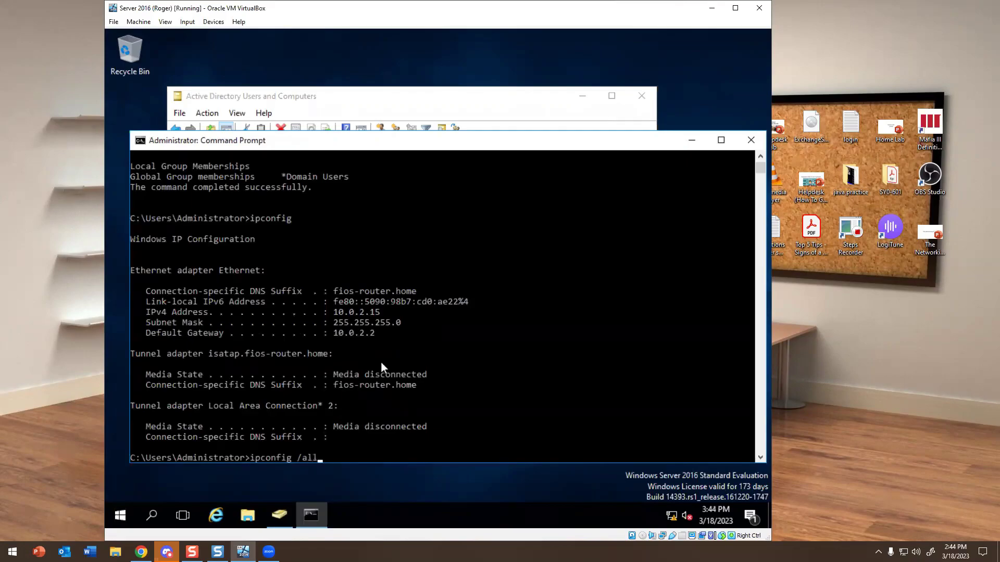
key("Return")
- Examine the Ethernet adapter's default gateway, DHCP server and DHCP enabled entries and the tunnel adapters in the ipconfig /all output
scroll(380, 367, "up", 2)
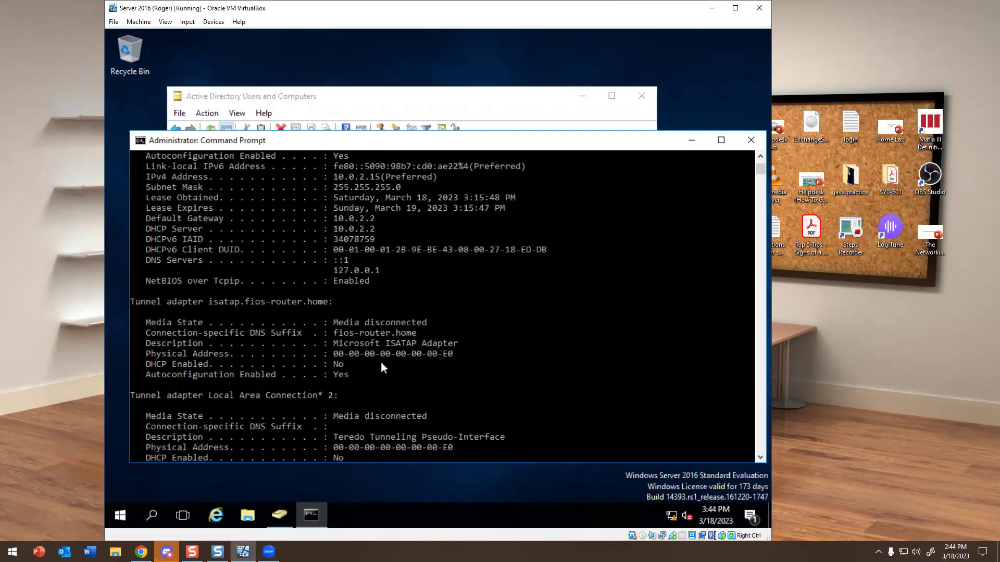
mouse_move(145, 248)
left_mouse_down()
mouse_move(382, 252)
mouse_move(137, 265)
left_mouse_up()
left_click(382, 252)
left_click(172, 262)
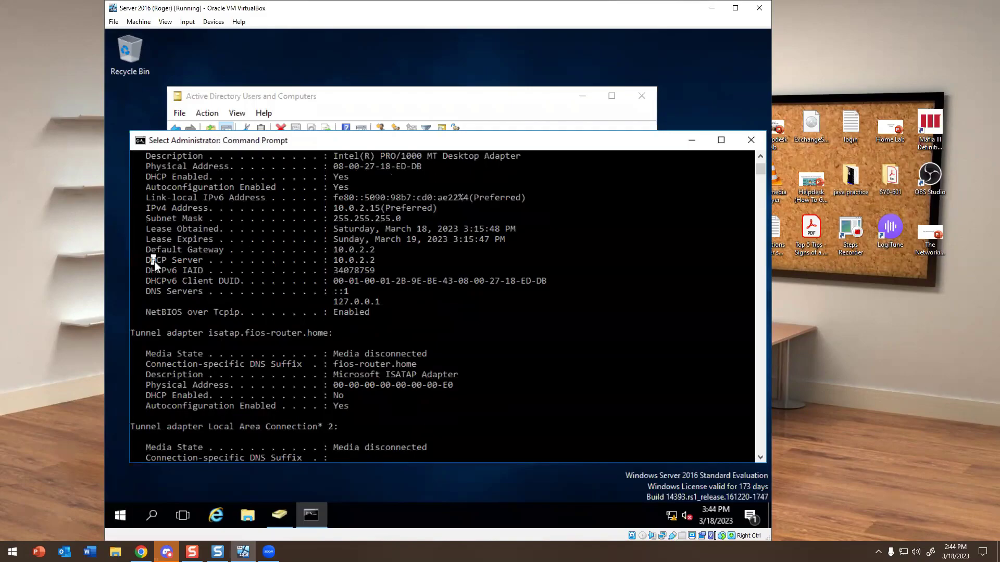
scroll(167, 271, "up", 2)
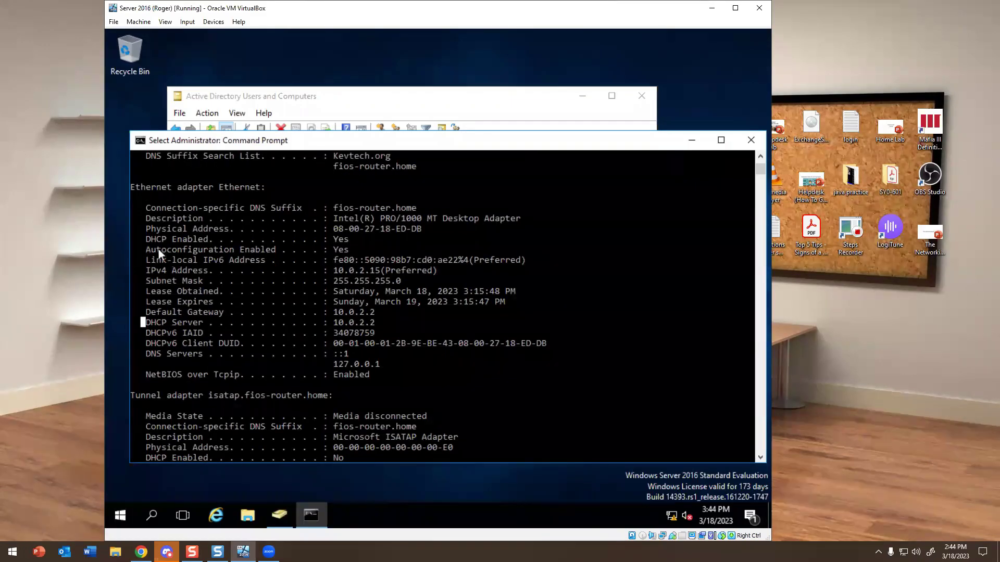
left_click(145, 238)
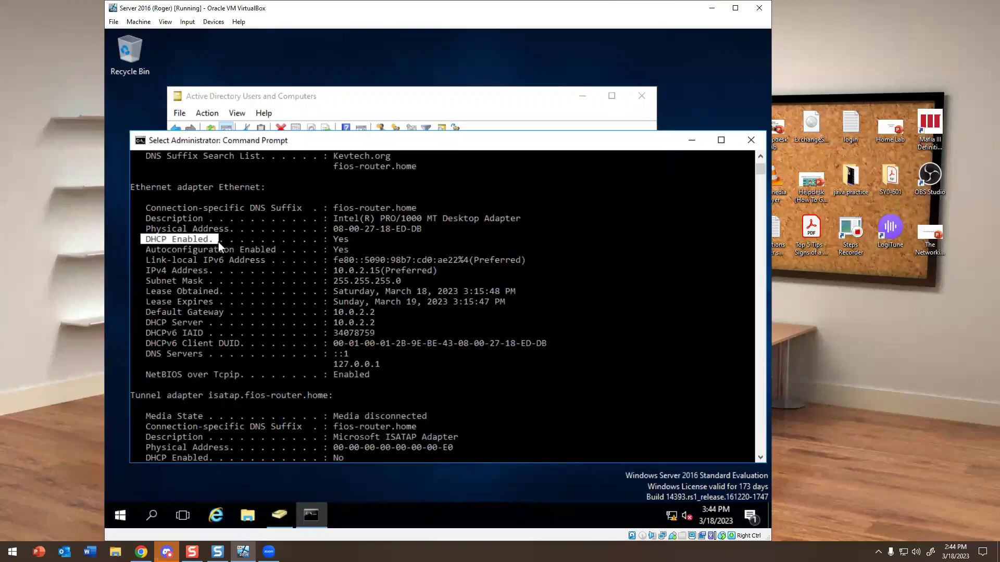
right_click(360, 242)
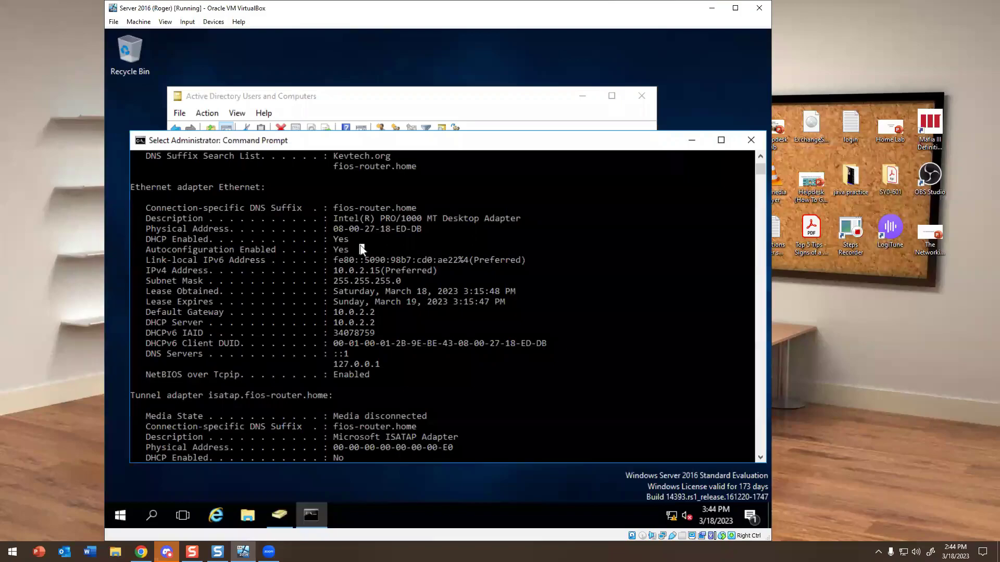
left_click(350, 249)
scroll(314, 259, "down", 2)
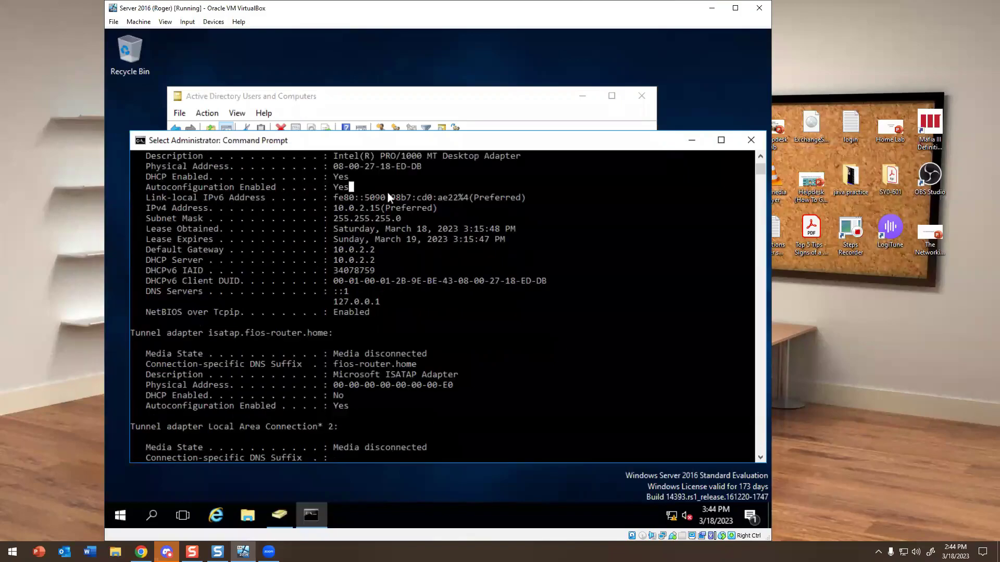
scroll(380, 249, "down", 11)
scroll(376, 260, "up", 3)
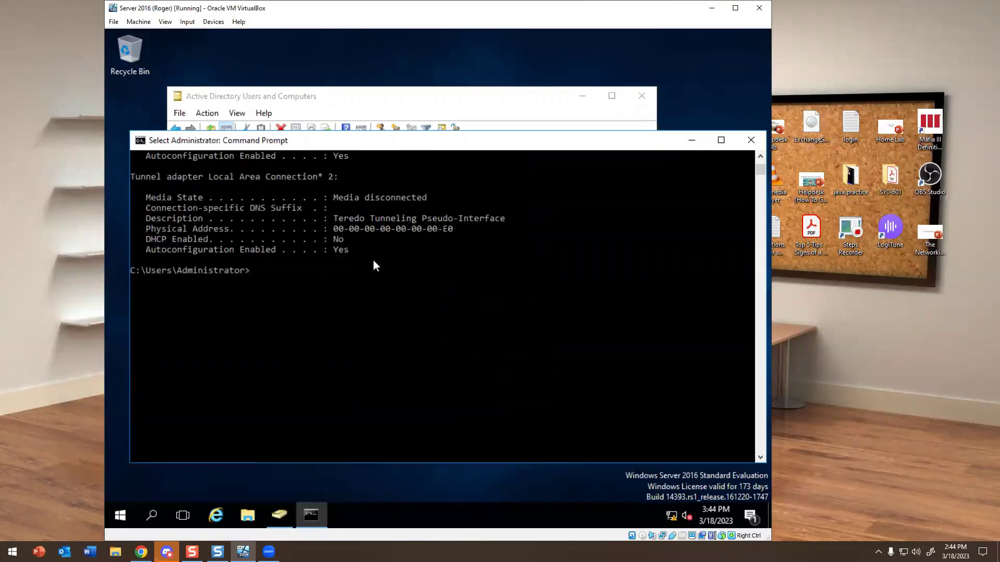
scroll(320, 277, "up", 2)
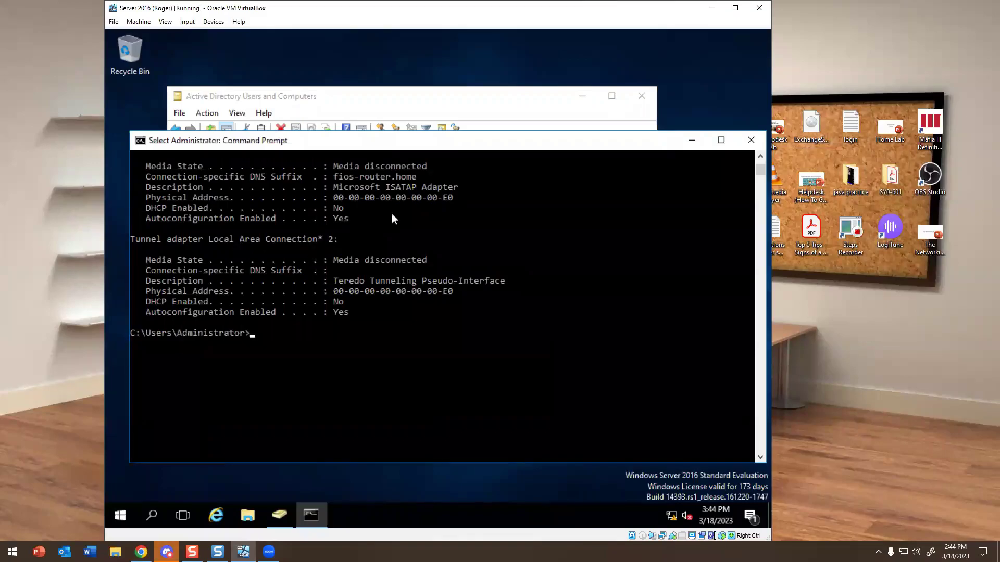
- Quit Discord running in the background on the host computer
left_click(878, 552)
right_click(879, 531)
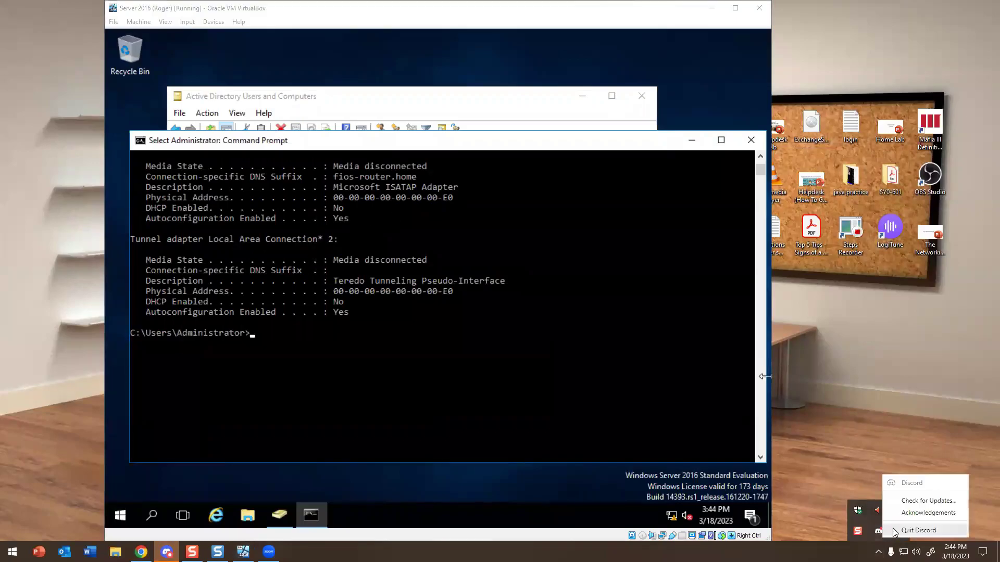
left_click(918, 530)
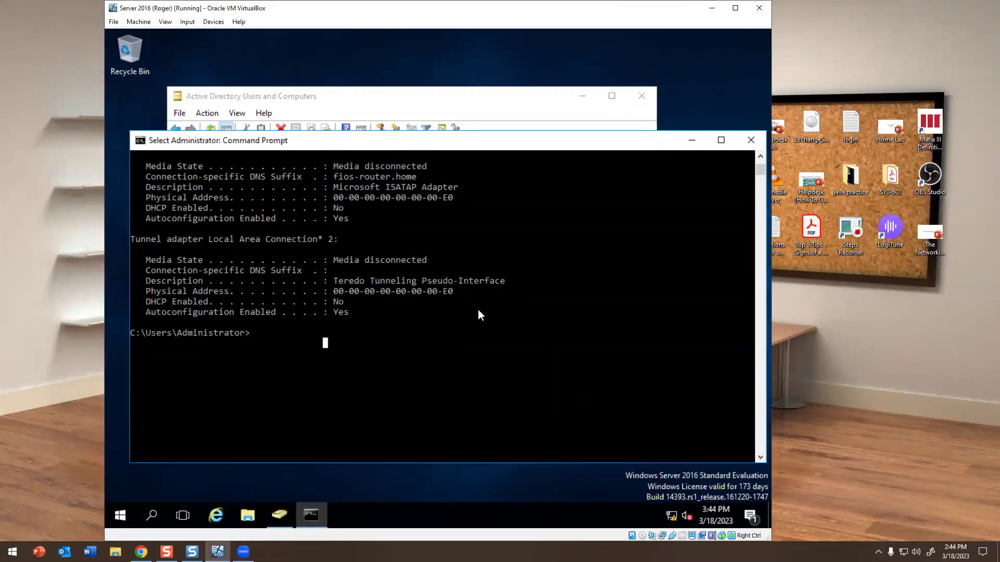
- Test the server's internet connectivity by pinging google.com from Command Prompt
type("ping")
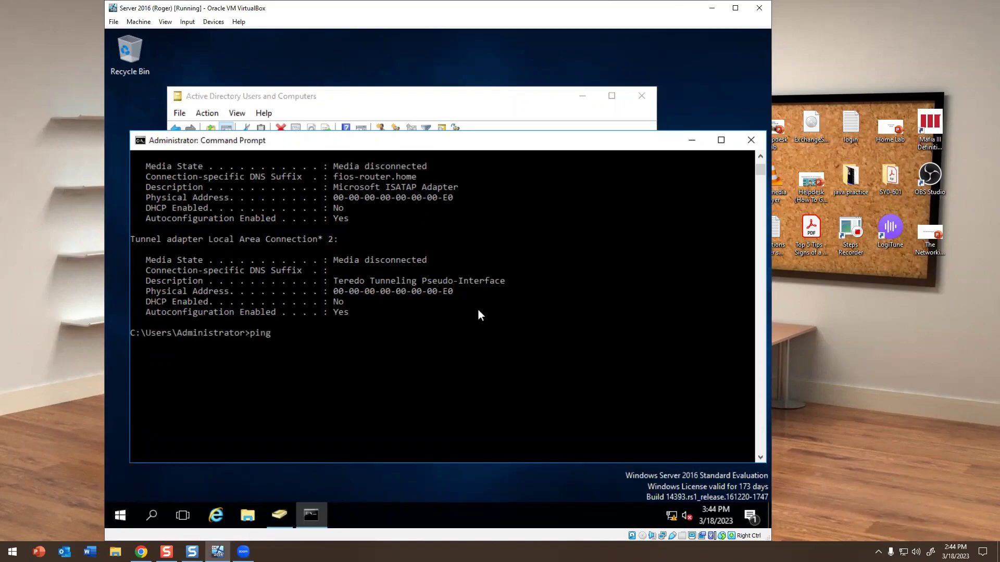
type(" google.com")
key("Return")
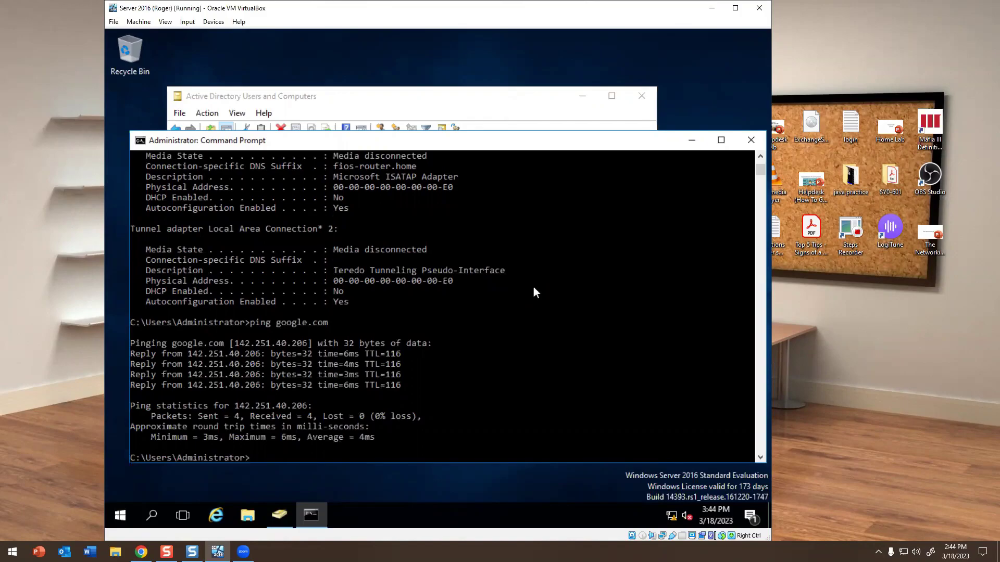
- Open Internet Explorer with the recommended security settings and go to google.com, accepting the secure connection alert
left_click(216, 516)
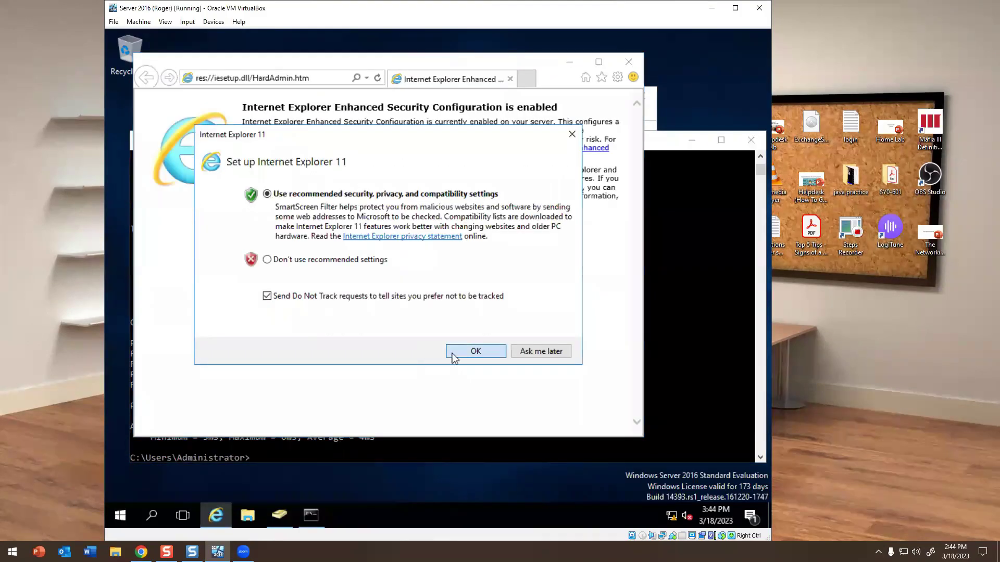
left_click(453, 352)
left_click(307, 78)
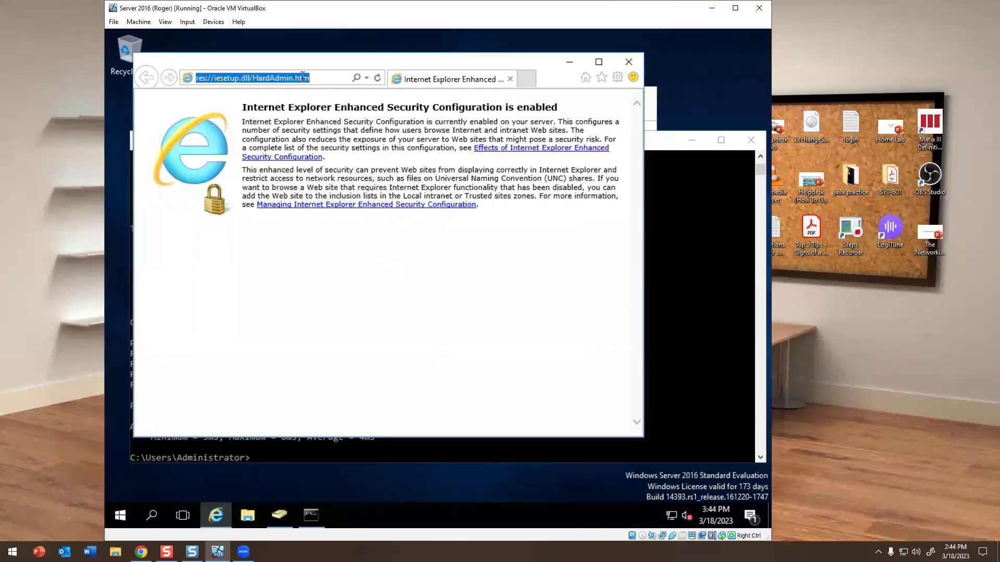
type("google.com")
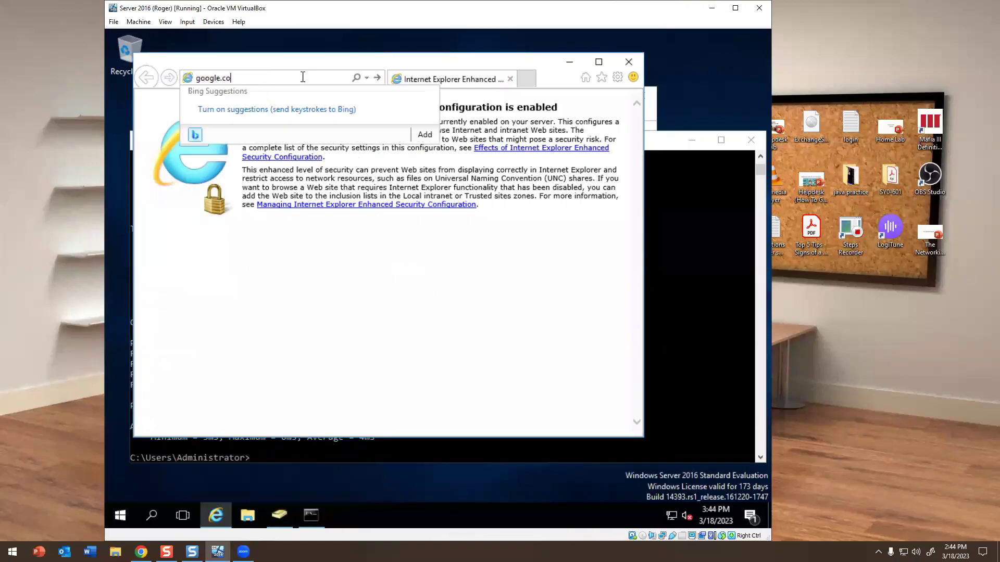
key("Return")
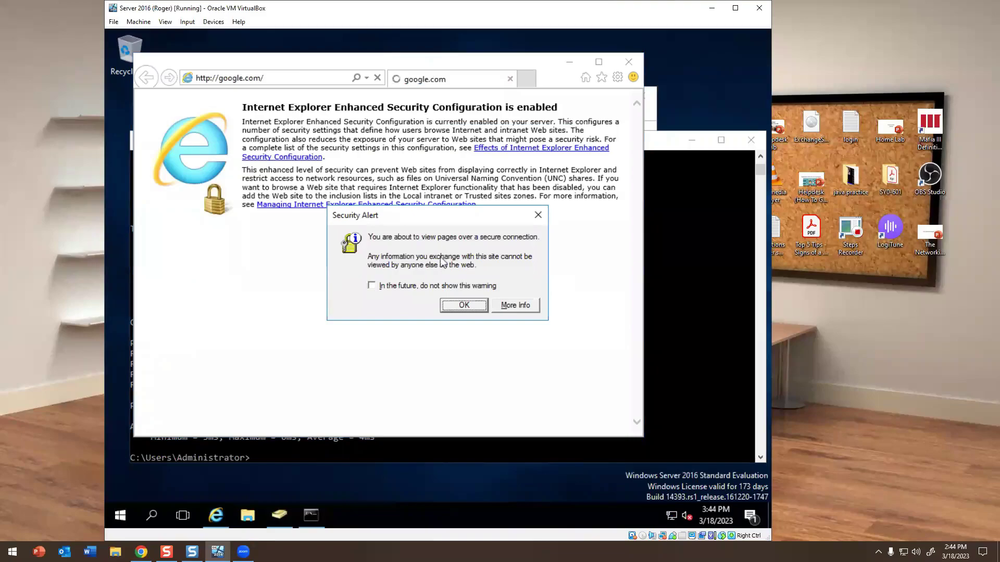
left_click(458, 309)
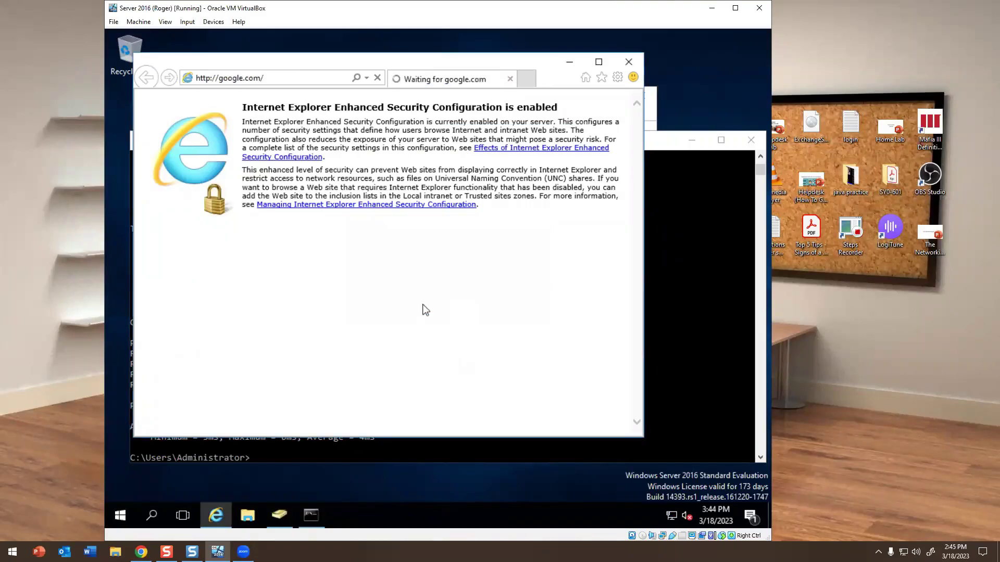
left_click(549, 283)
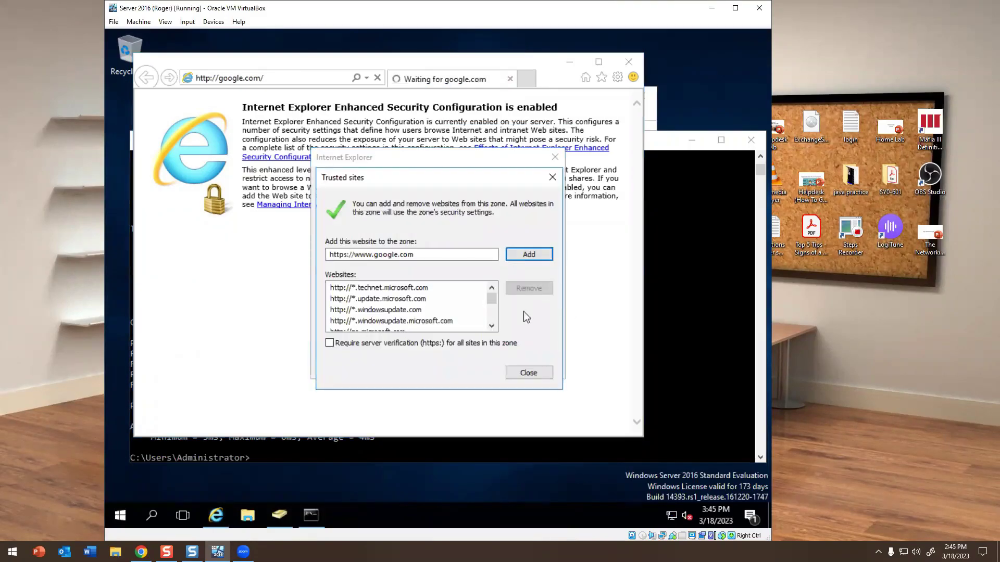
left_click(527, 257)
left_click(529, 373)
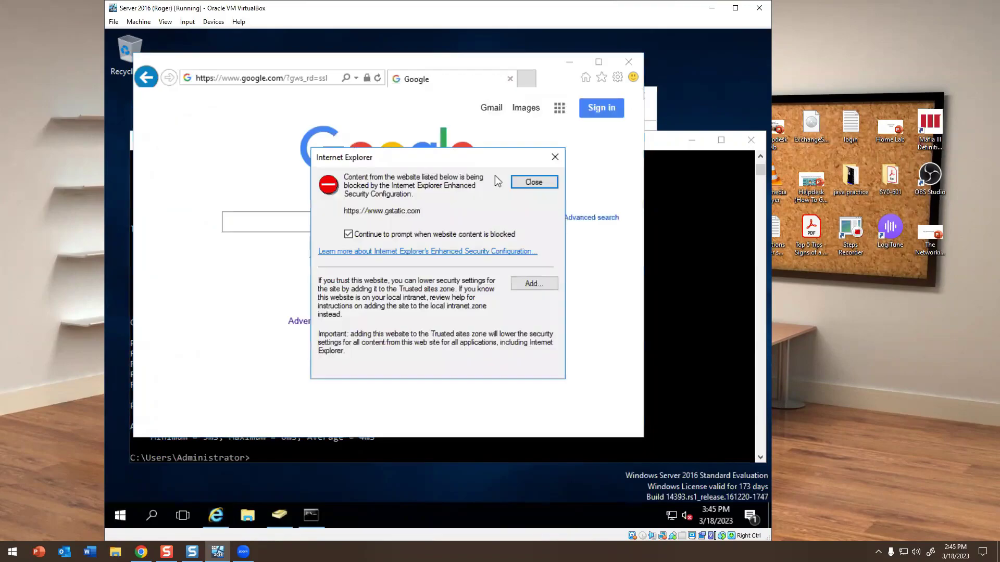
left_click(541, 282)
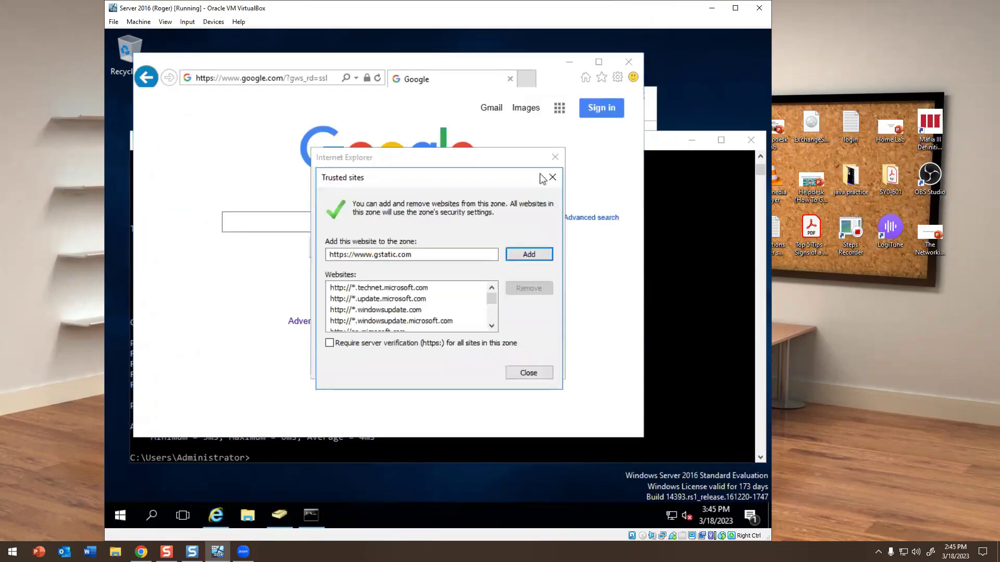
left_click(527, 254)
left_click(552, 177)
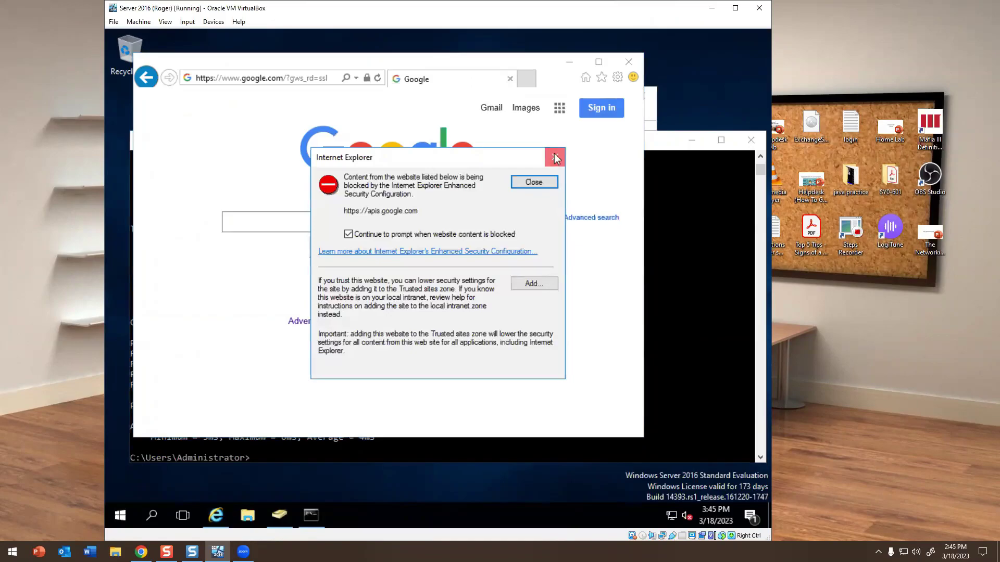
left_click(561, 156)
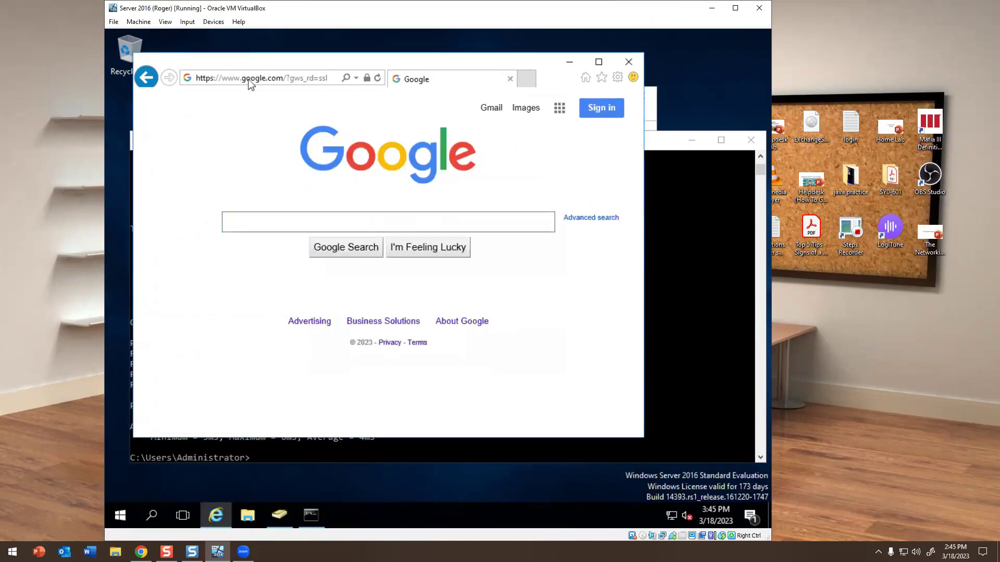
- Try to ping the bare host name google from Command Prompt
left_click(679, 230)
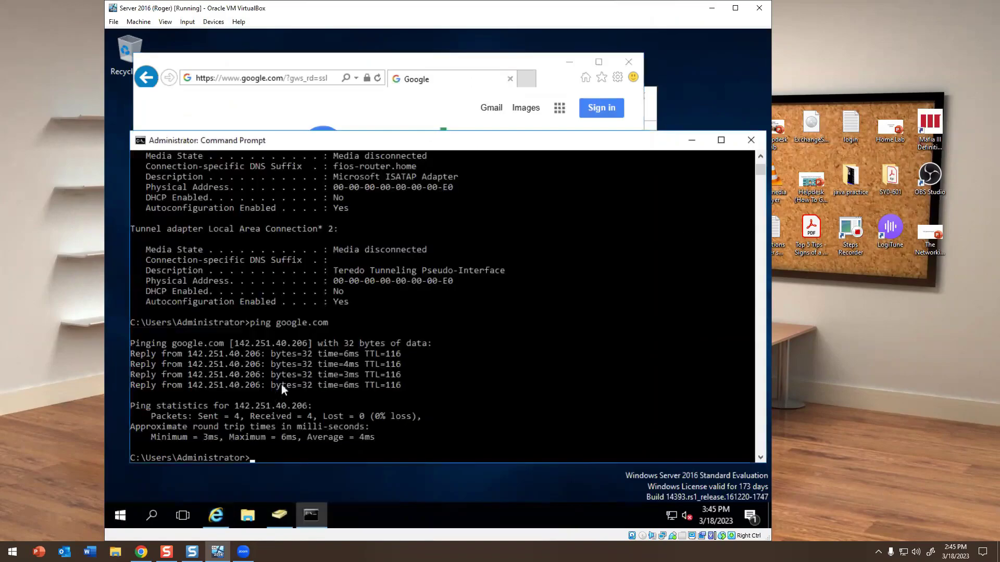
type("ping google")
key("Return")
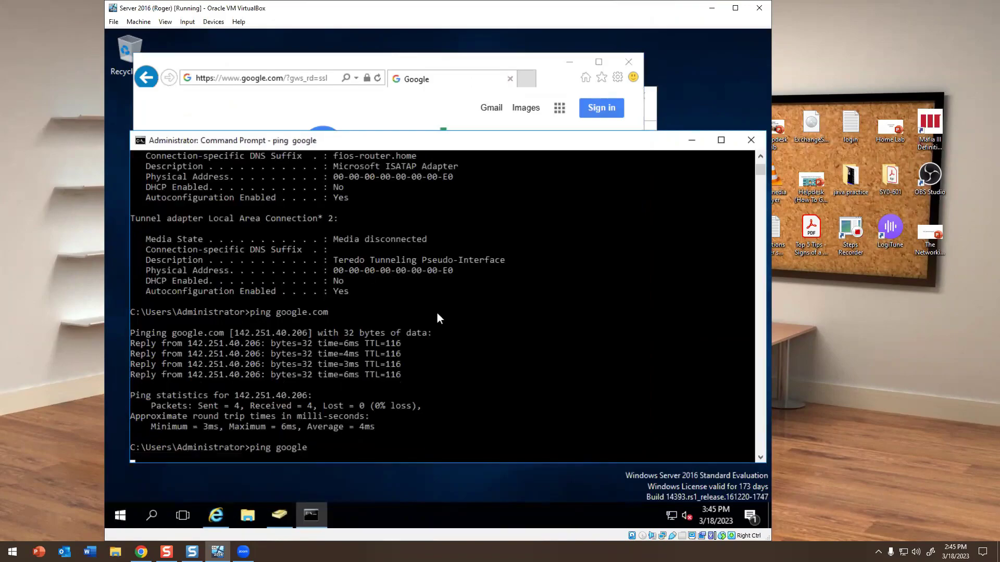
key("Return")
- Ping google.com by name and by its IP address 142.251.40.206
type("p")
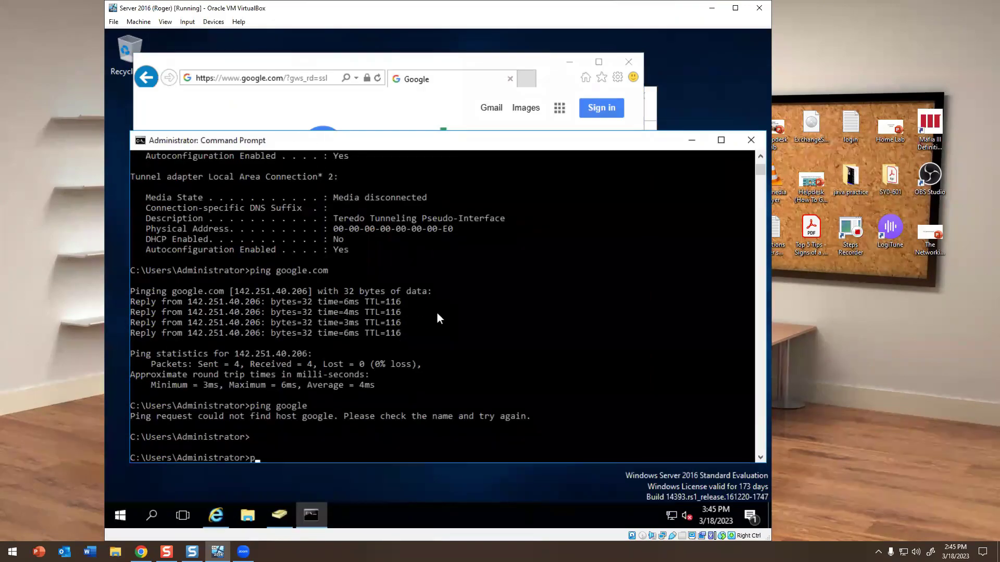
type("ing google.com")
key("Return")
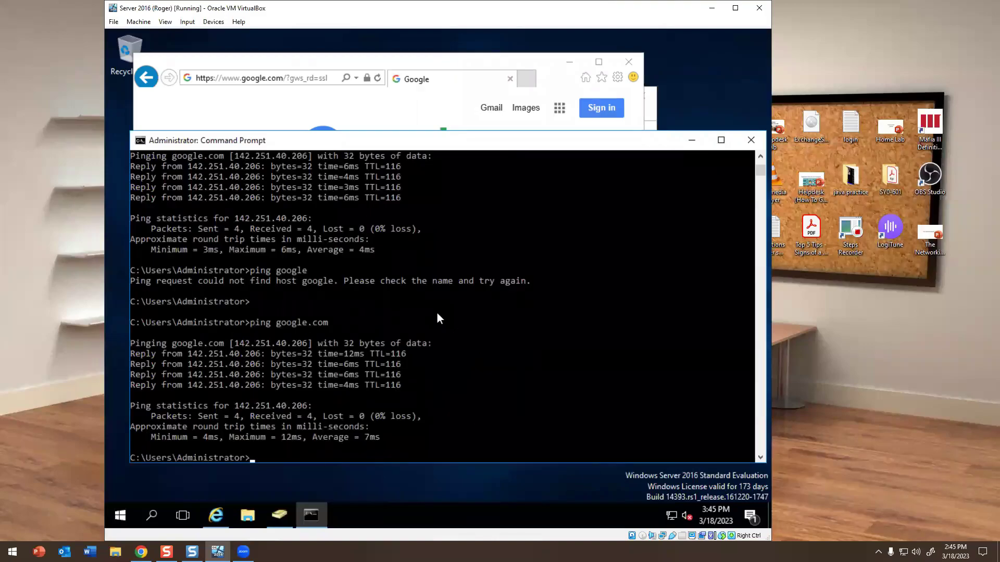
type("ping 142.251.40.206")
key("Return")
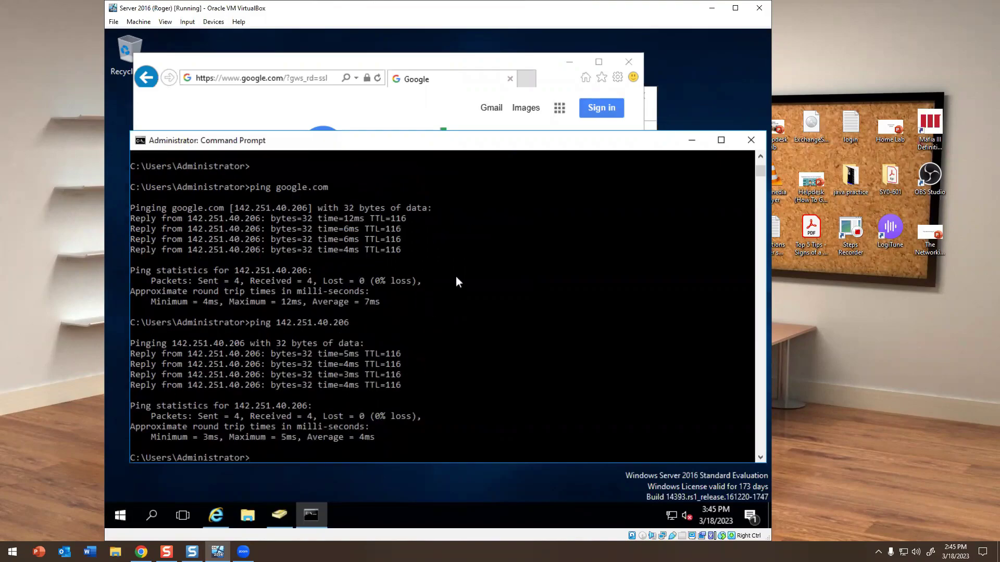
- Run a continuous ping of google.com with the -t option and interrupt it, twice
type("ping google.com -t")
key("Return")
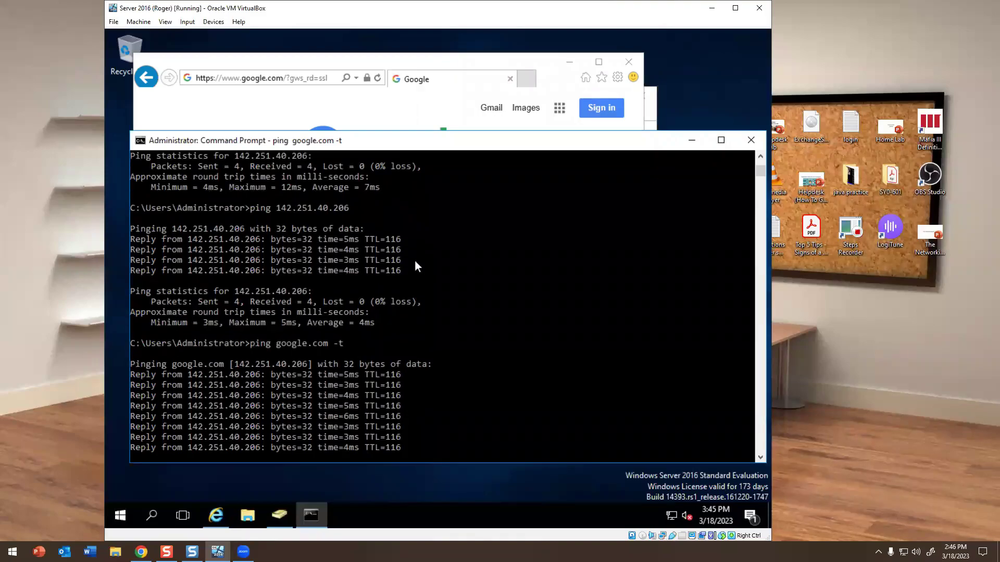
key("ctrl+c")
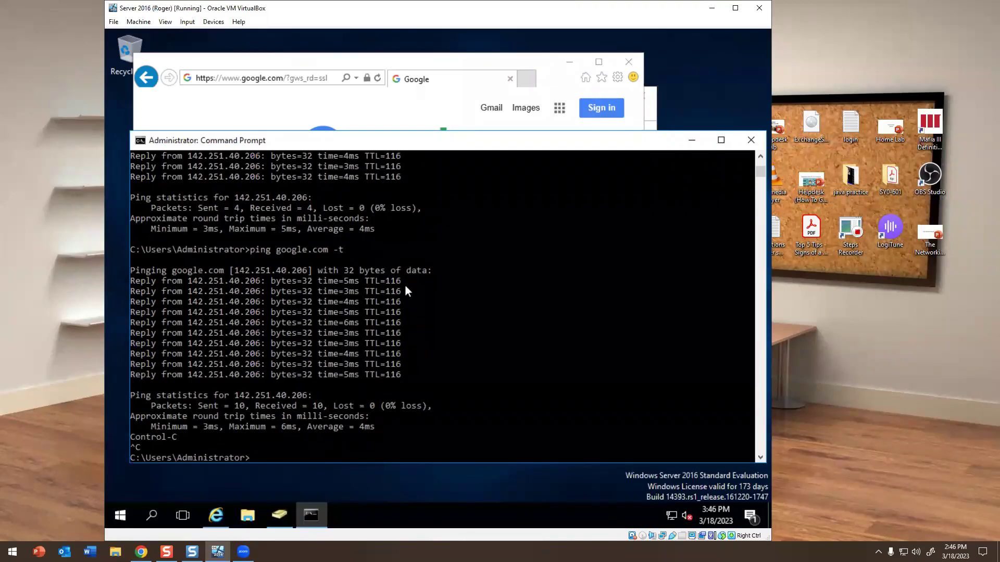
key("Up")
key("Return")
key("ctrl+c")
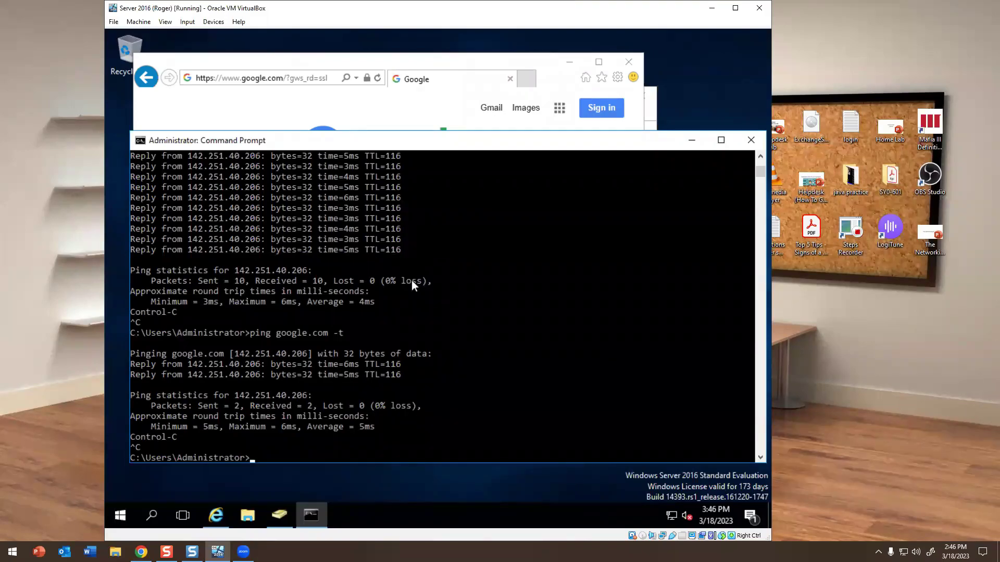
- Identify the logged-in domain and account with whoami, highlighting the result
type("whoami")
key("Return")
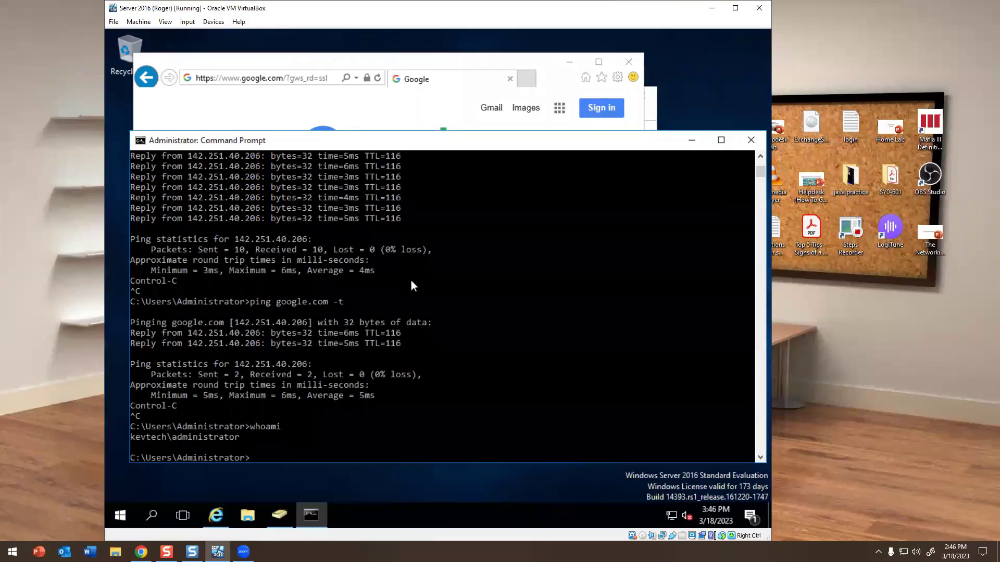
left_click_drag(241, 436, 167, 436)
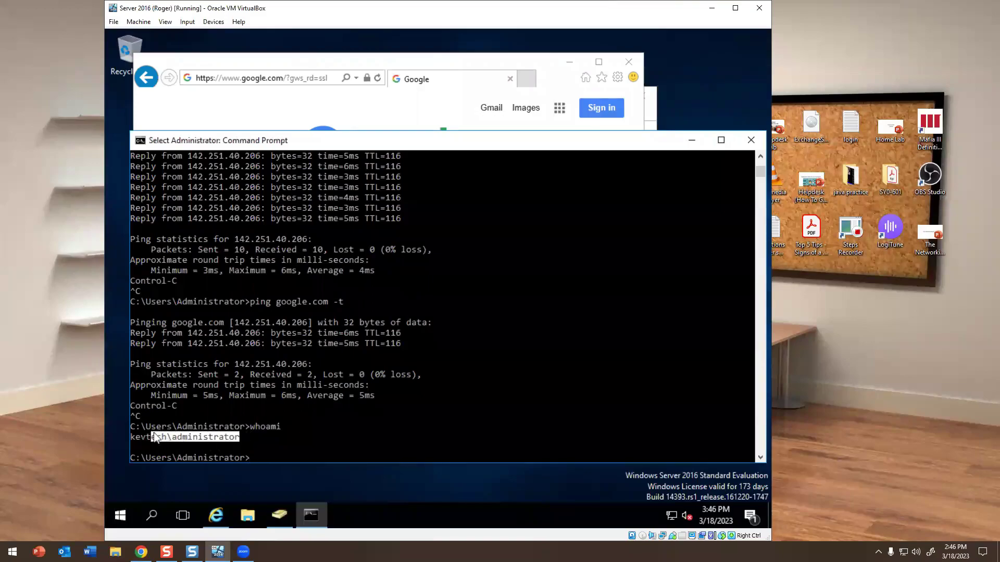
left_click(304, 446)
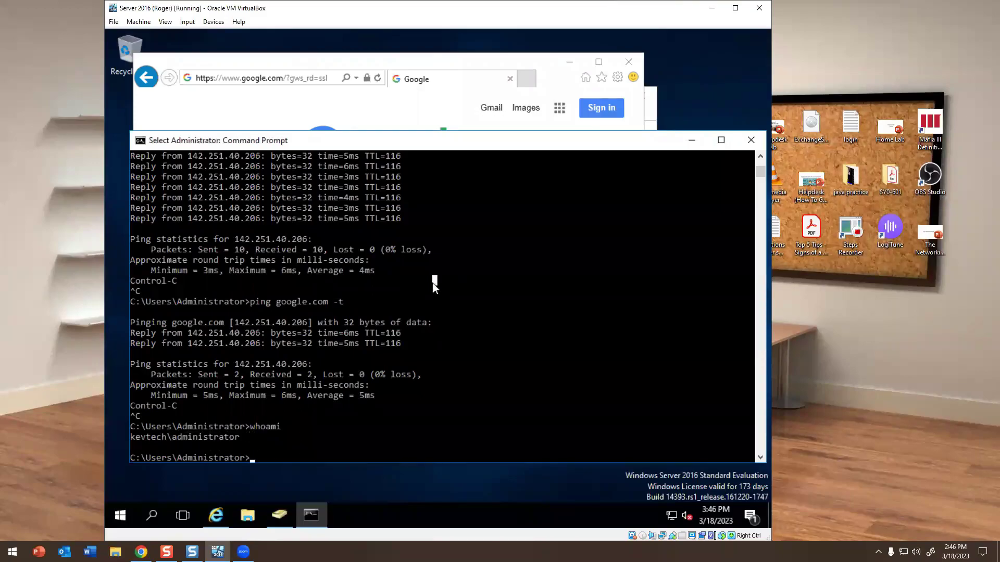
- Display the whoami command's help with the /? switch
type("whoami")
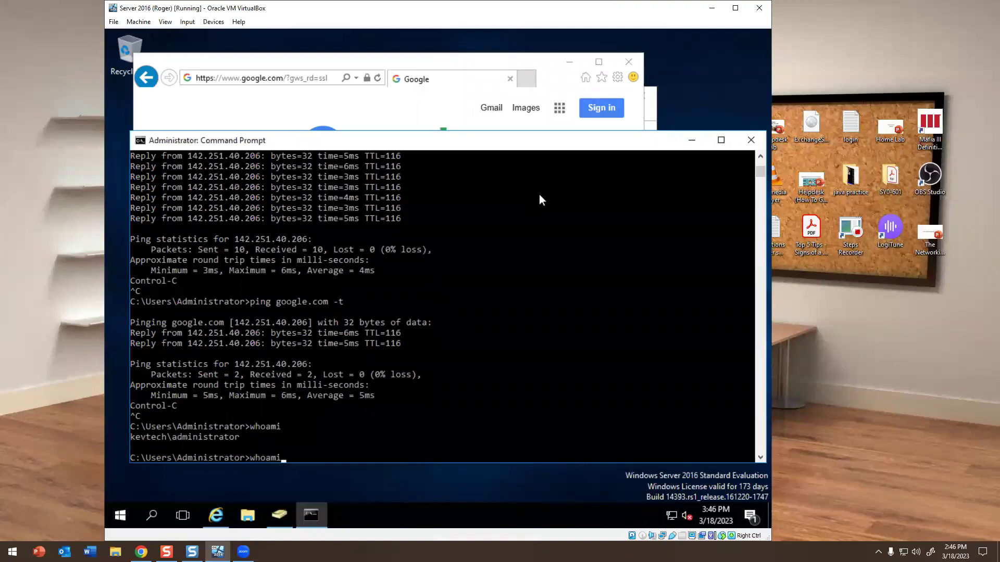
type(" /?")
key("Return")
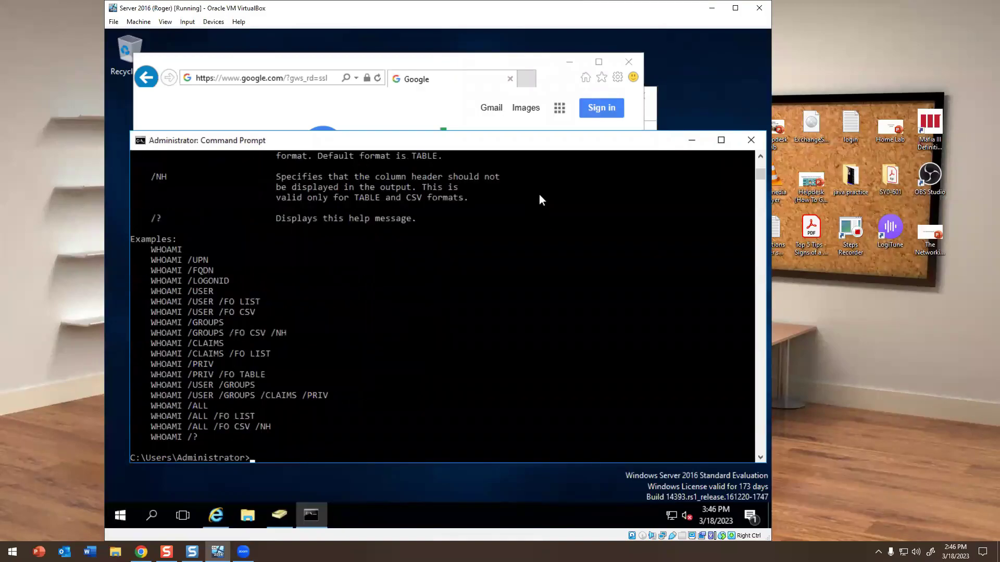
- Look up the current account's SID with whoami /user and highlight it in the output
type("whoami /user")
key("Return")
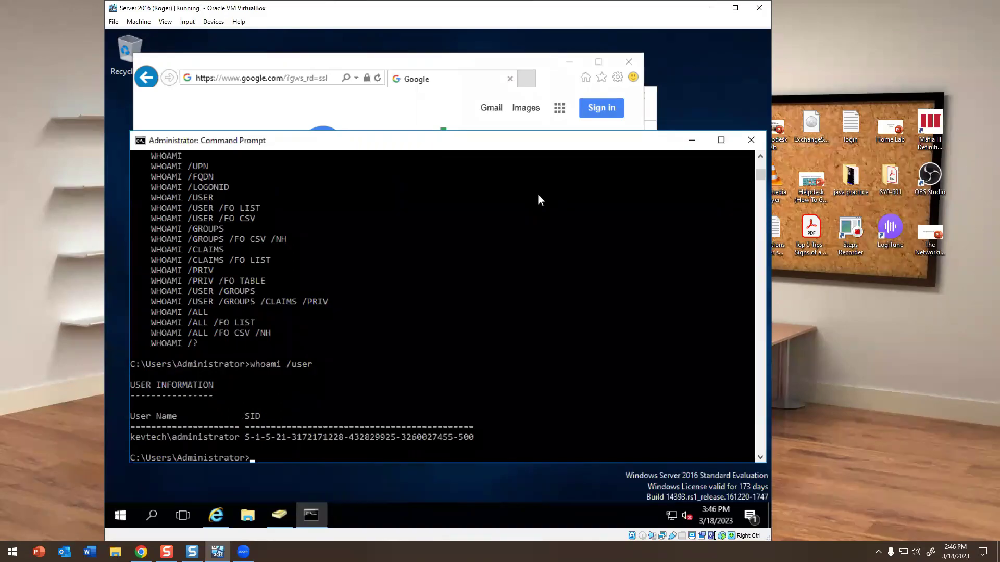
left_click_drag(237, 434, 489, 438)
left_click(409, 364)
left_click(403, 281)
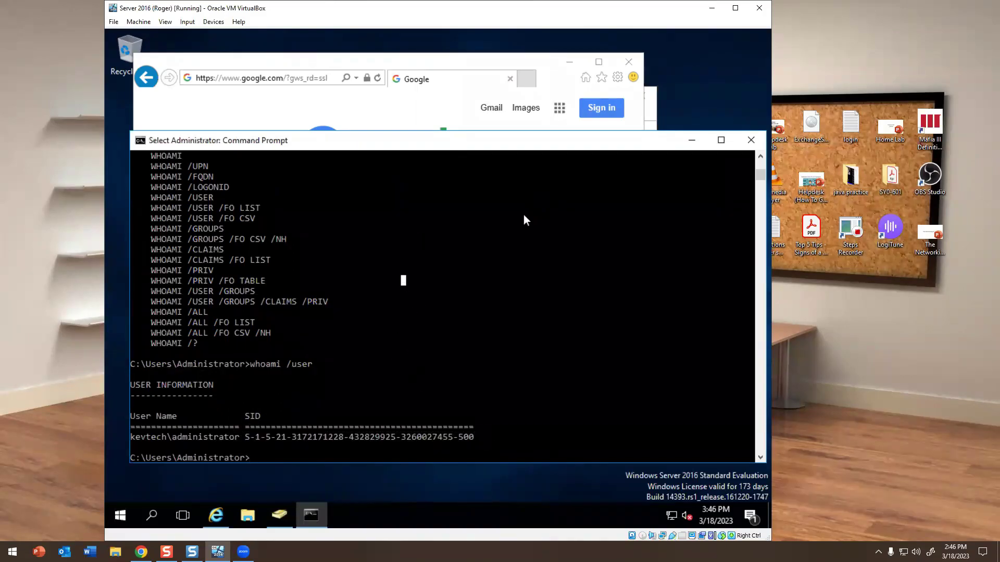
key("Escape")
- Display the password and lockout policy with the net accounts command
type("net account")
key("Return")
type("net accounts")
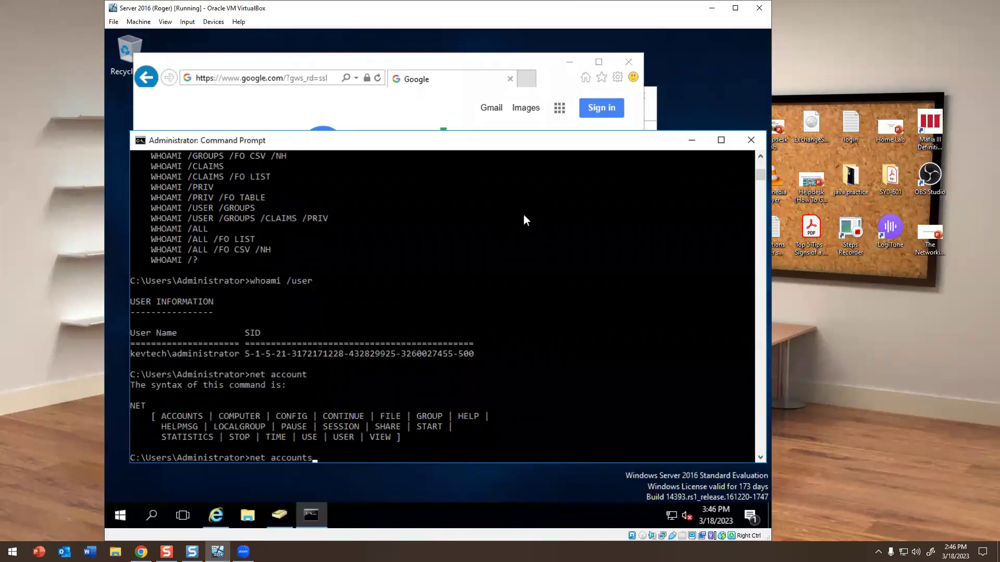
key("Return")
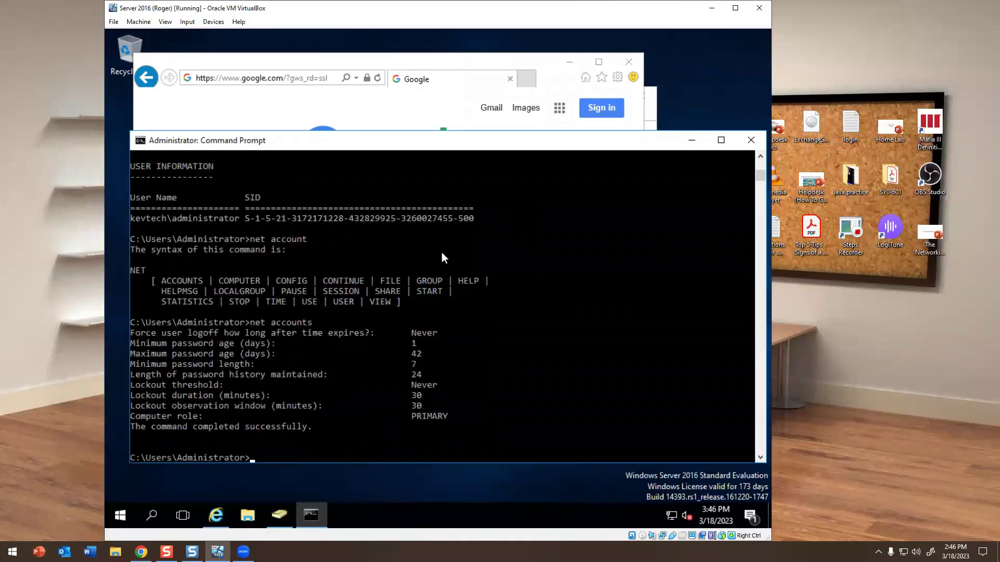
- Examine the password age, length, history, lockout and computer role entries in the net accounts output
left_click_drag(191, 344, 442, 347)
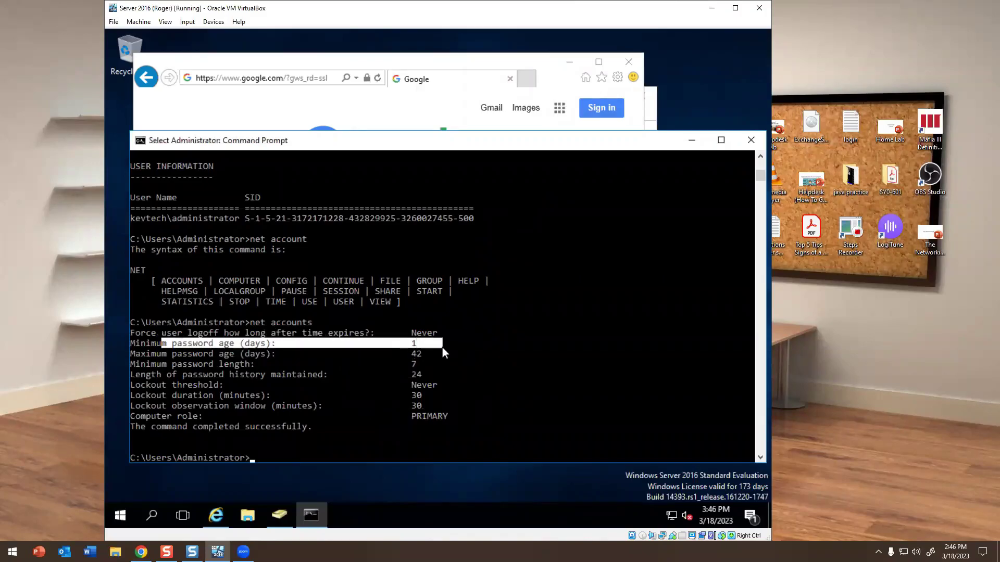
left_click(439, 354)
left_click_drag(182, 354, 439, 357)
left_click(440, 357)
left_click_drag(143, 365, 414, 370)
left_click(413, 370)
left_click_drag(137, 373, 429, 376)
left_click(429, 376)
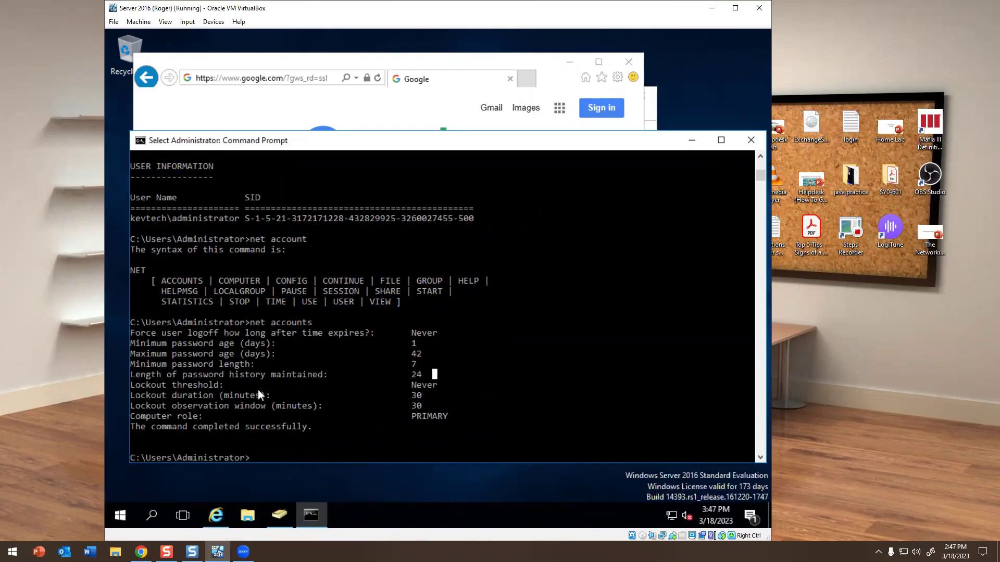
left_click_drag(146, 385, 443, 387)
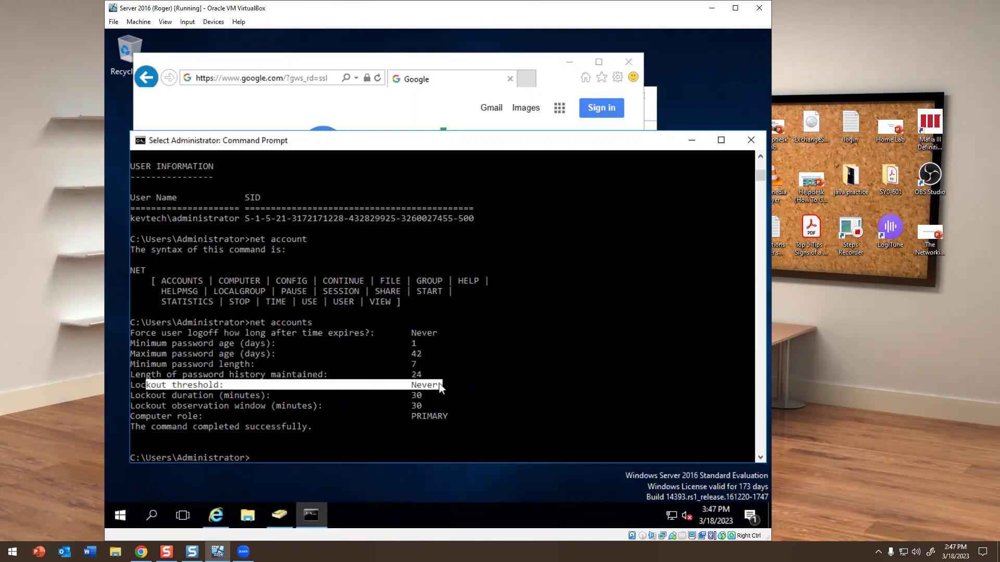
left_click(159, 386)
left_click_drag(139, 393, 435, 396)
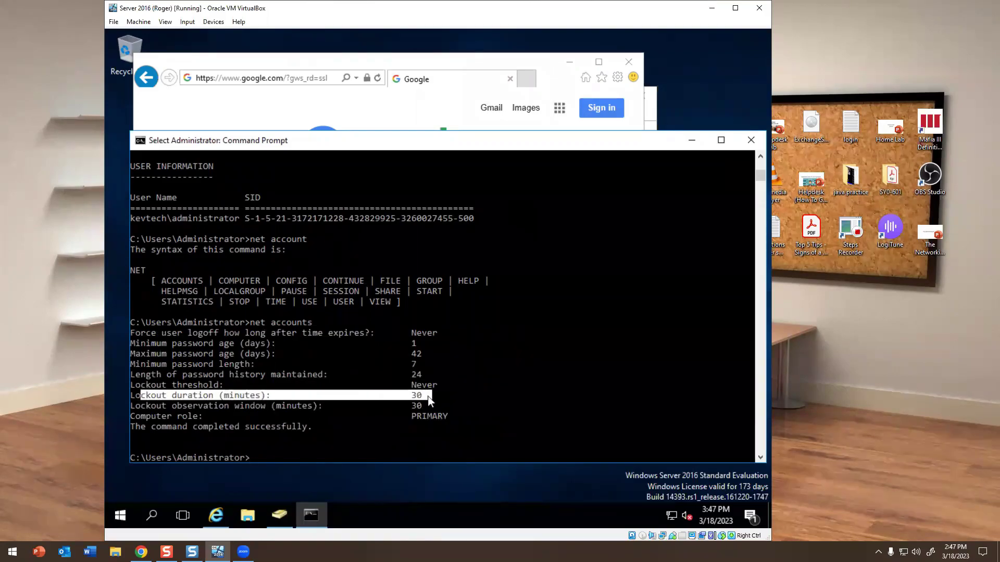
left_click(169, 396)
left_click_drag(133, 405, 460, 409)
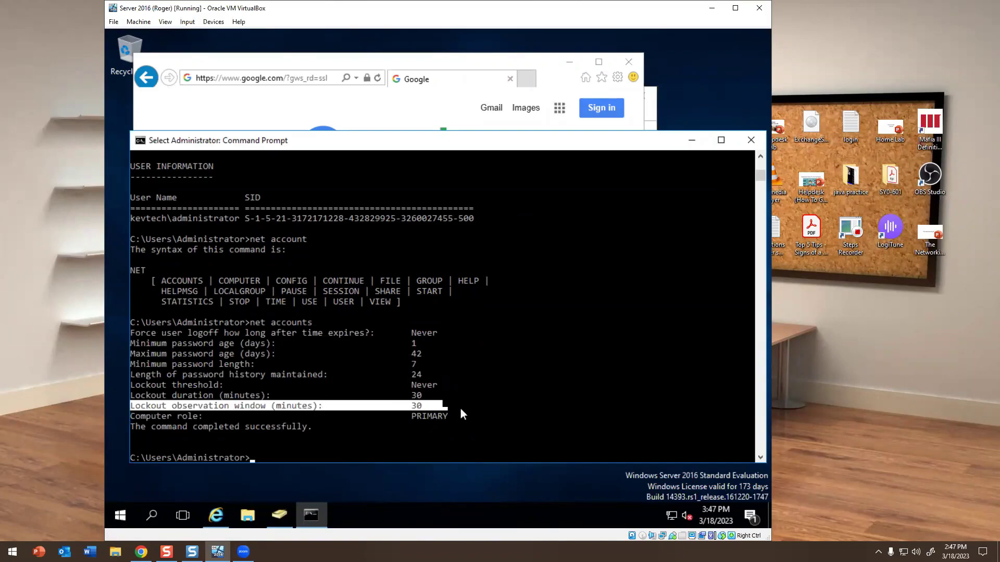
left_click(388, 416)
left_click_drag(131, 416, 467, 425)
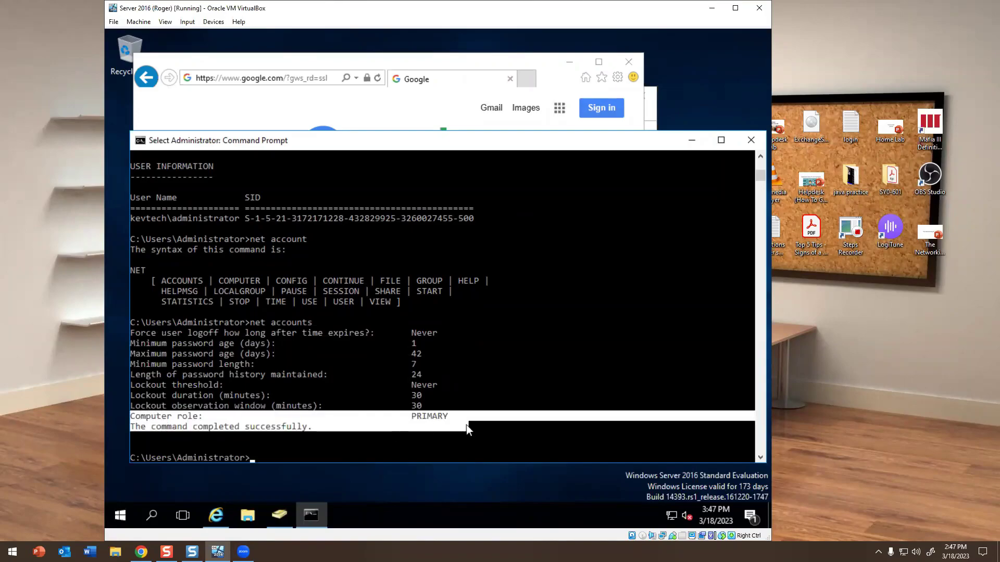
left_click(455, 426)
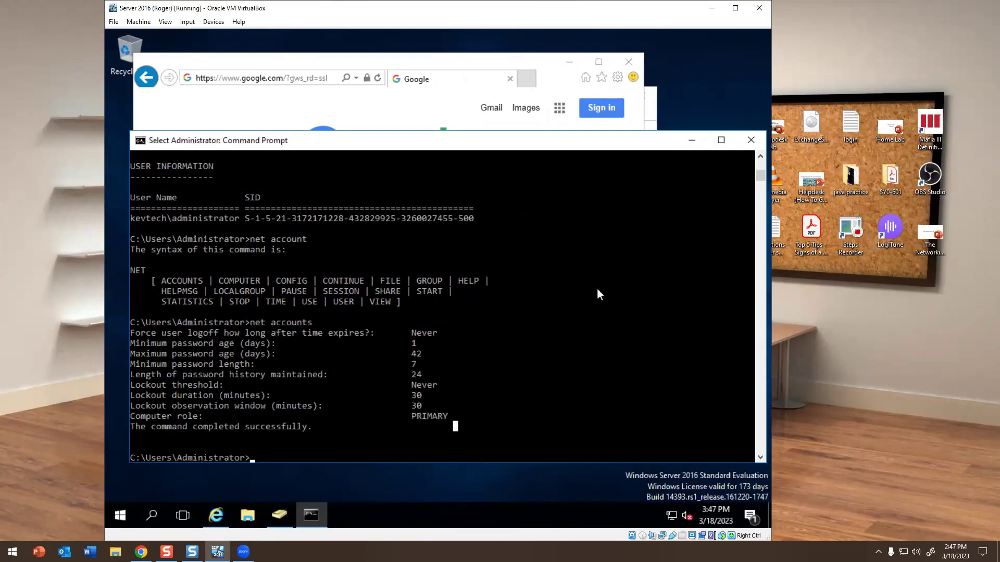
key("Escape")
- Launch Task Manager with the taskmgr command, expand it to more details and close it
type("taskmgr")
key("Return")
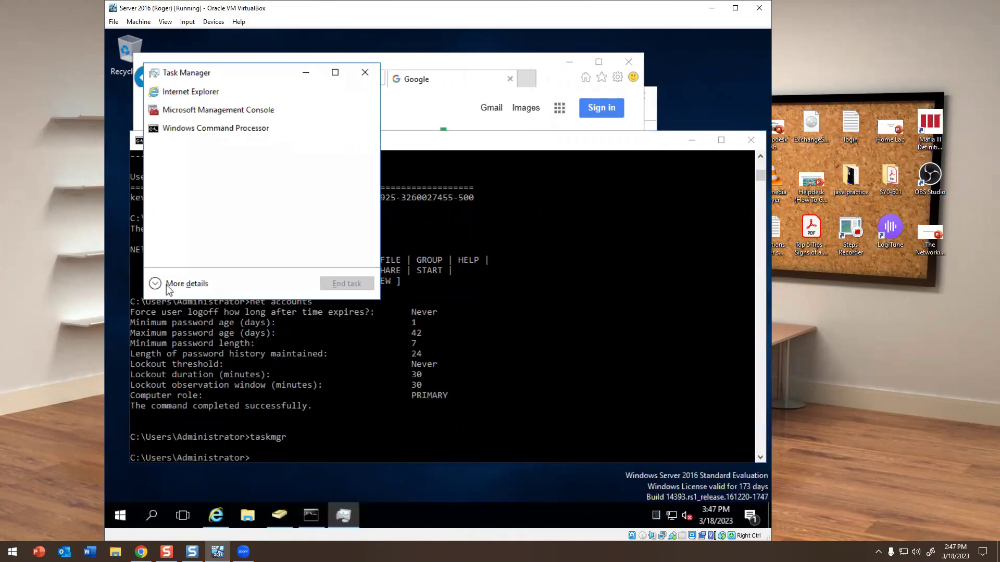
left_click(180, 283)
key("alt+F4")
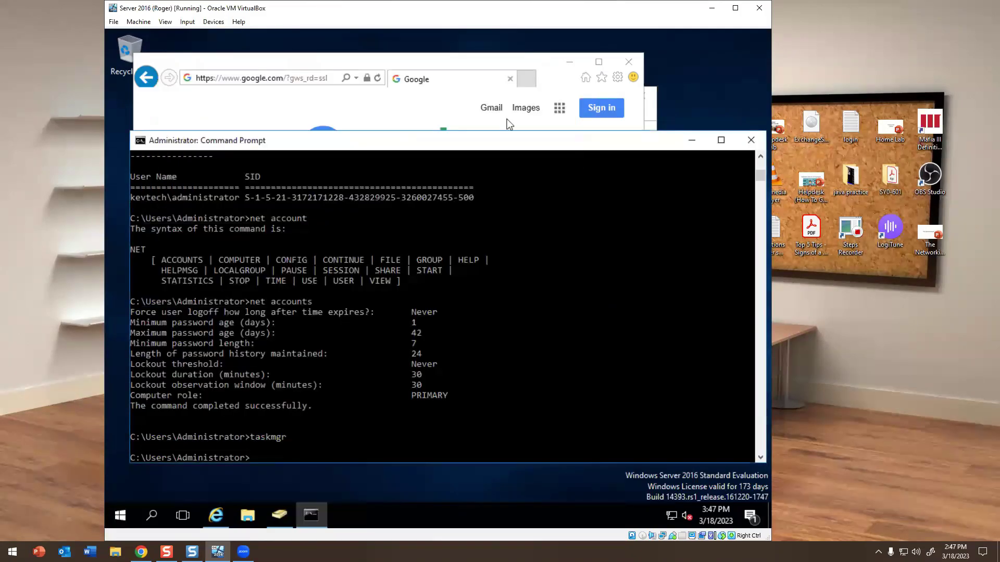
- List the server's active network connections with netstat and review the earlier entries
left_click(304, 415)
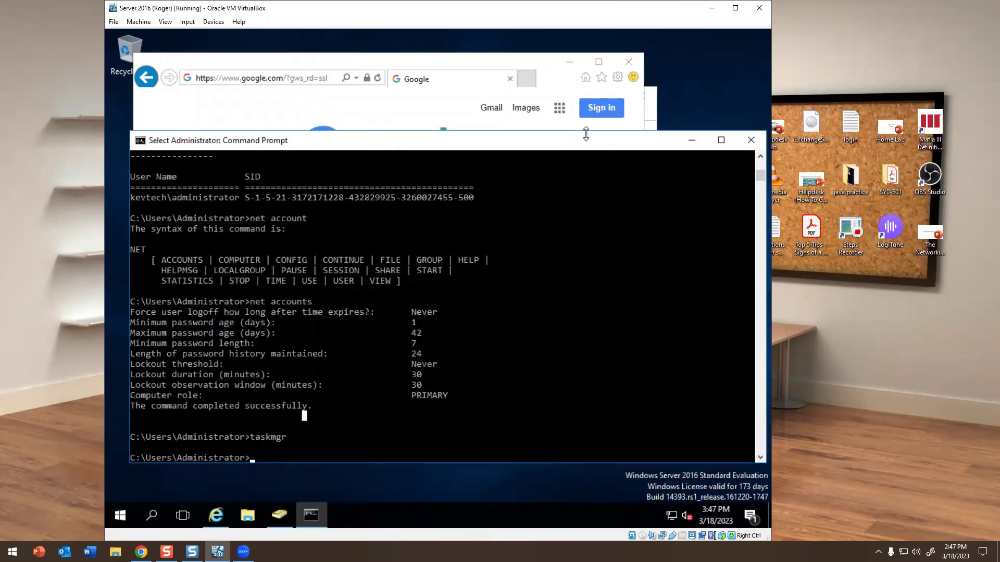
type("netstat")
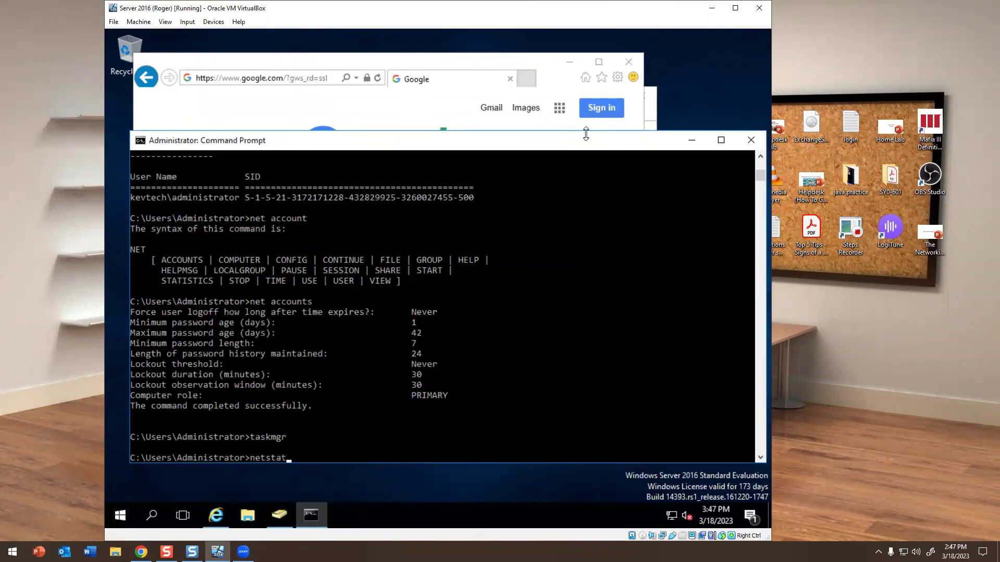
key("Return")
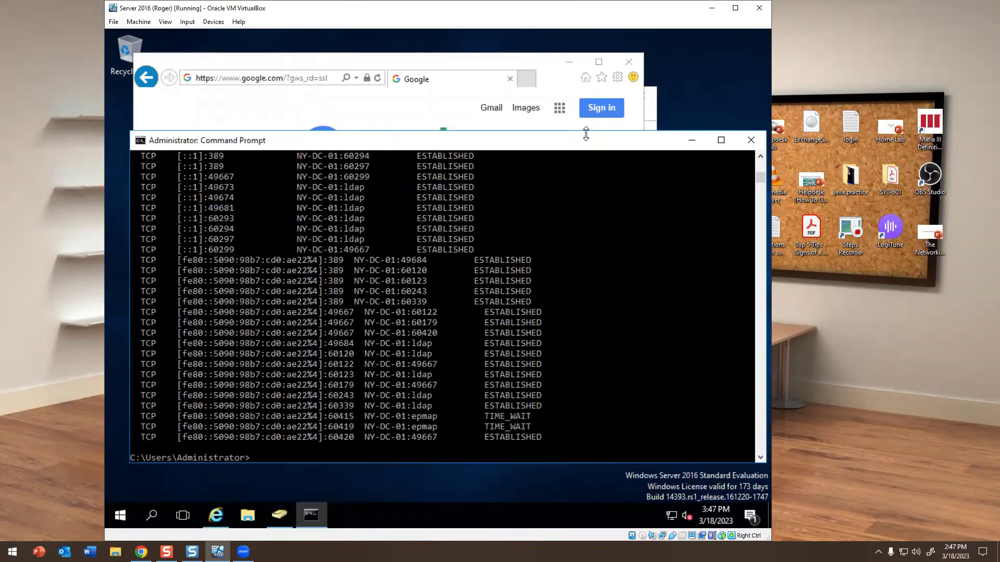
scroll(357, 311, "up", 15)
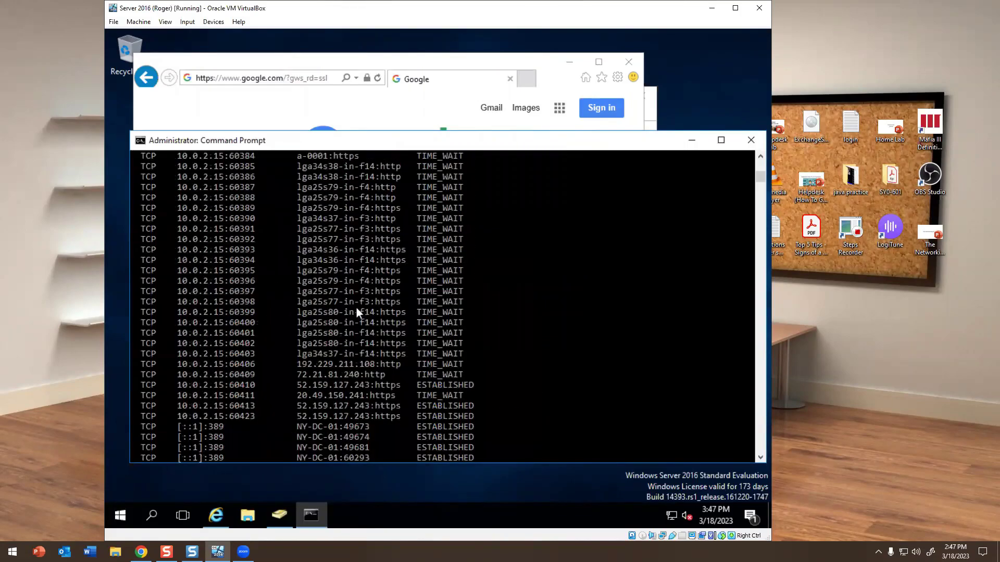
- Review the remaining netstat entries, then start nslookup and query google.com
scroll(356, 312, "down", 8)
scroll(357, 308, "down", 7)
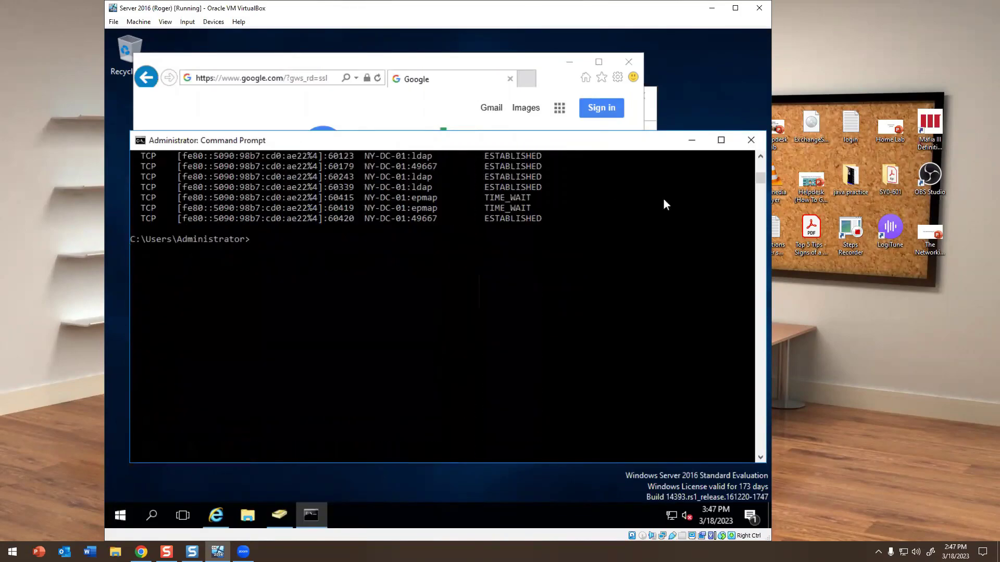
type("nslookup")
key("Return")
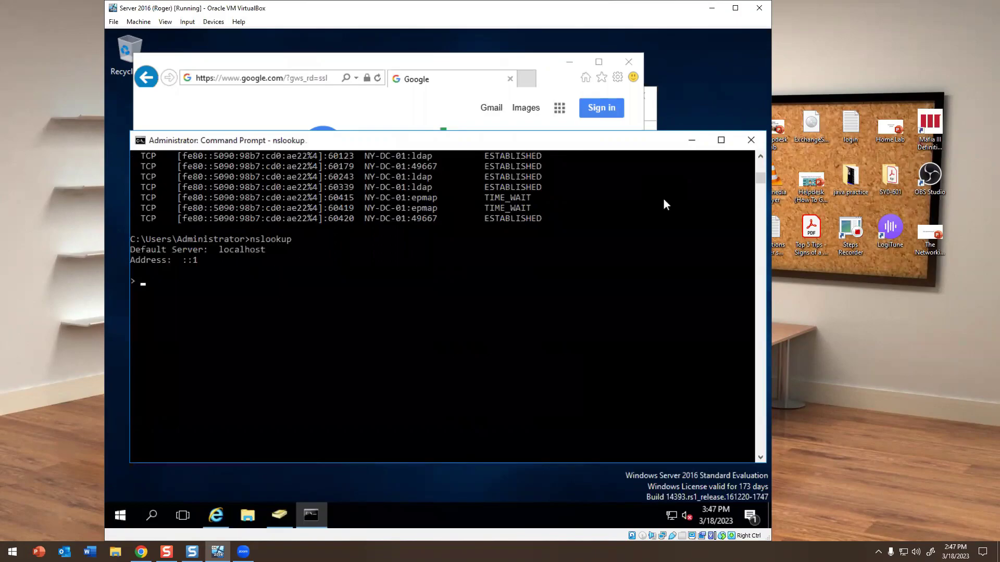
type("nslookup google.com")
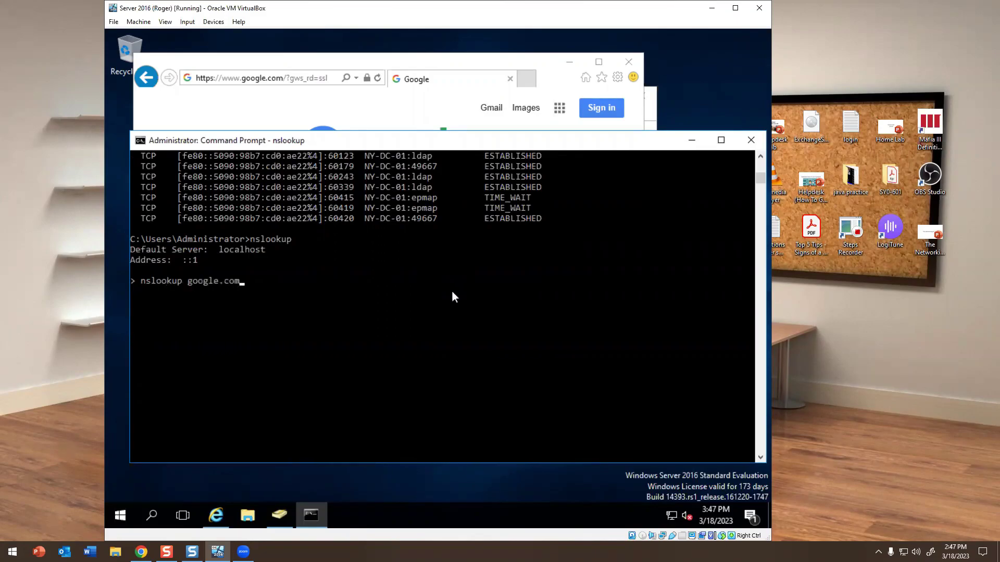
key("Return")
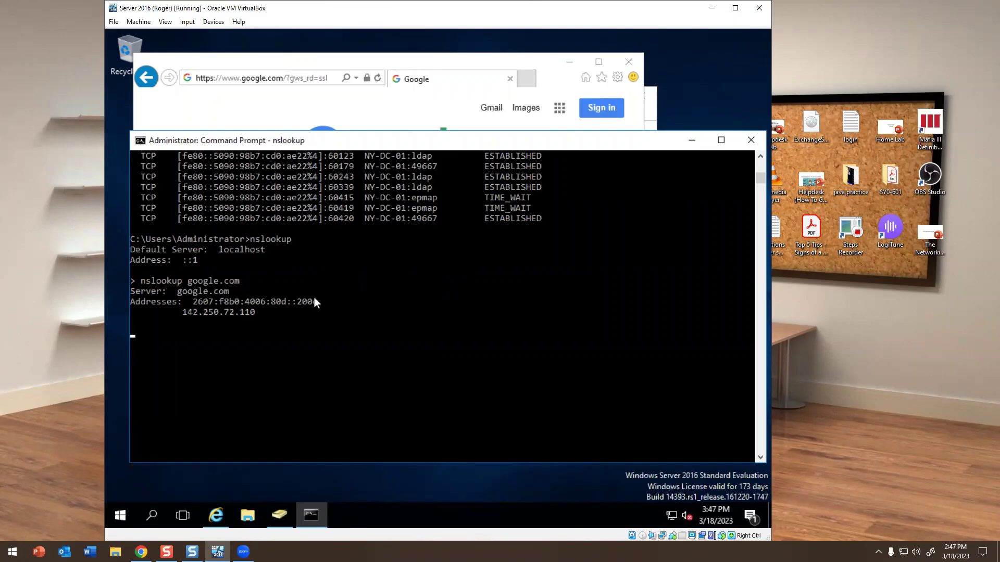
- Highlight the addresses resolved for google.com and exit the nslookup session
left_click_drag(174, 284, 264, 310)
left_click(263, 310)
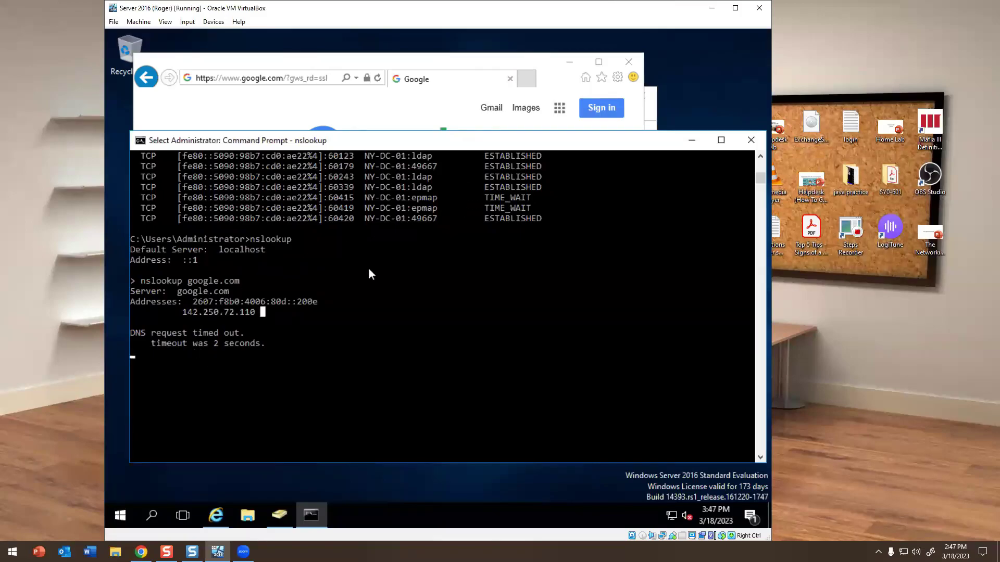
key("Escape")
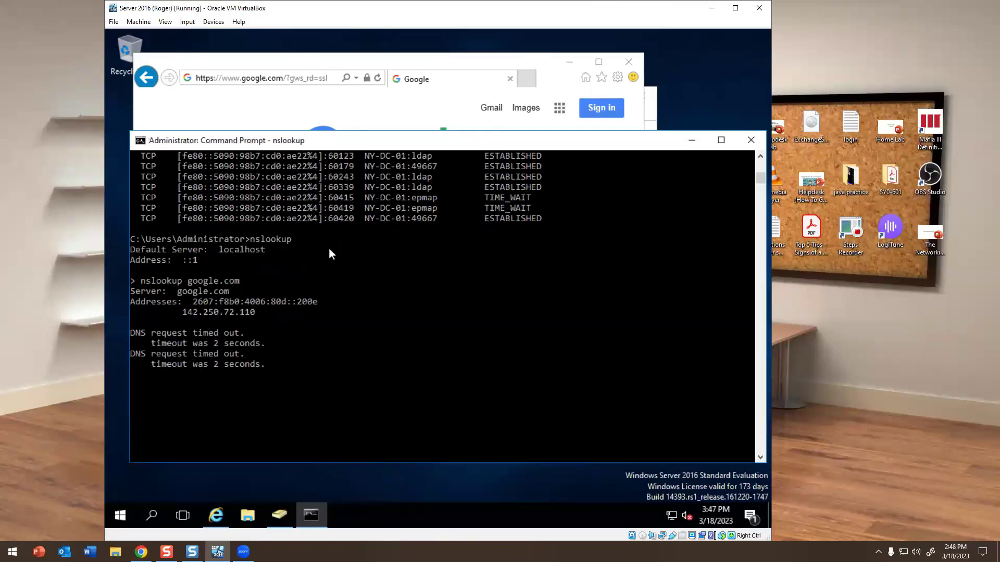
key("ctrl+c")
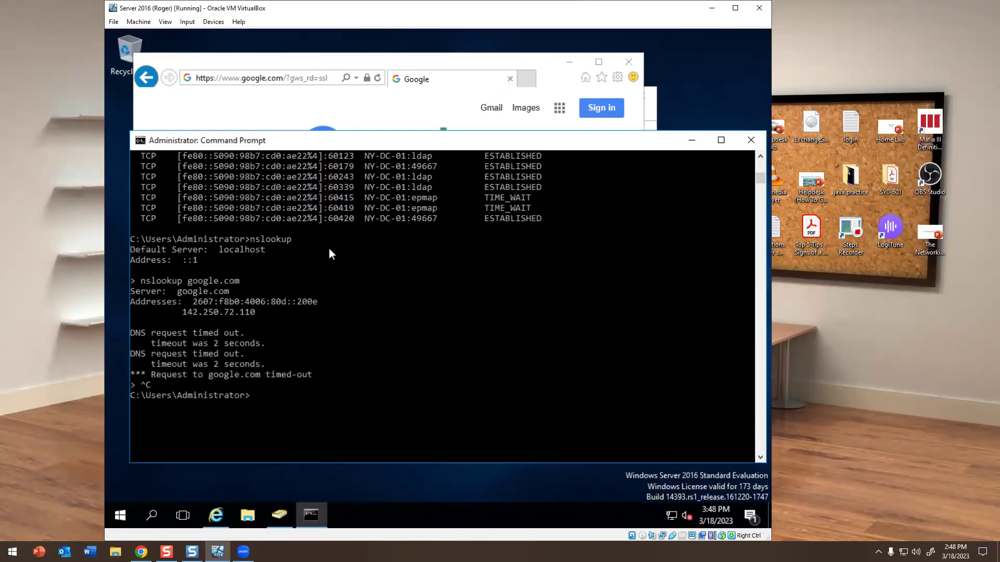
- Print the current directory with cd and begin another cd command at the prompt
type("cd")
key("Return")
type("cd")
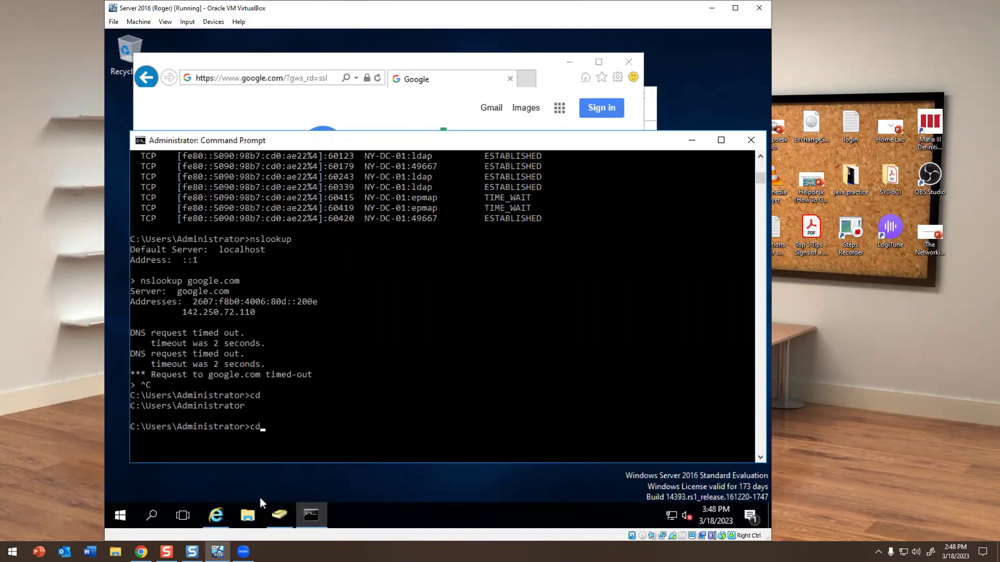
- Copy the full path of the Administrator profile's Desktop folder in File Explorer and close the window
left_click(247, 516)
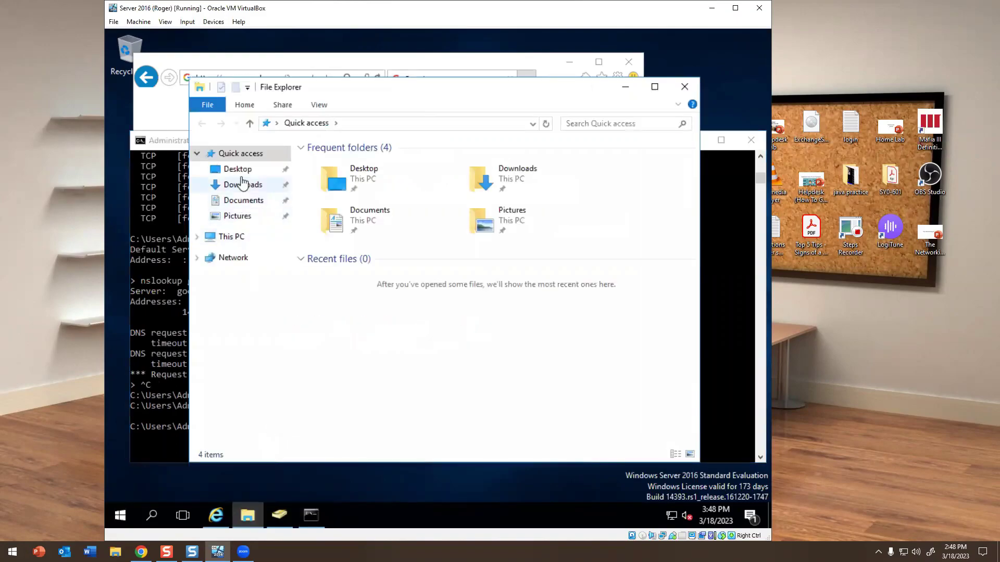
left_click(237, 170)
left_click(401, 125)
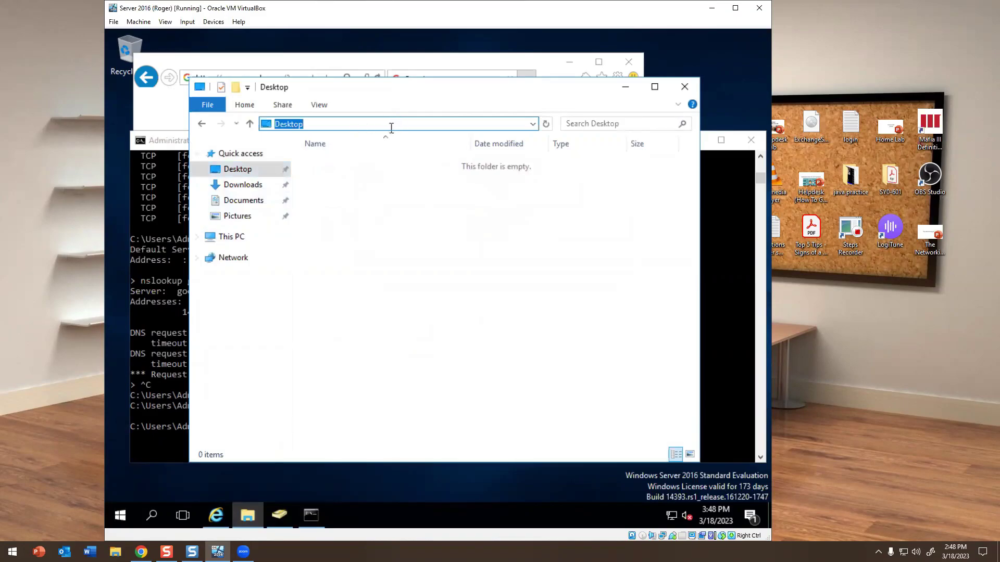
left_click(231, 236)
left_click(349, 304)
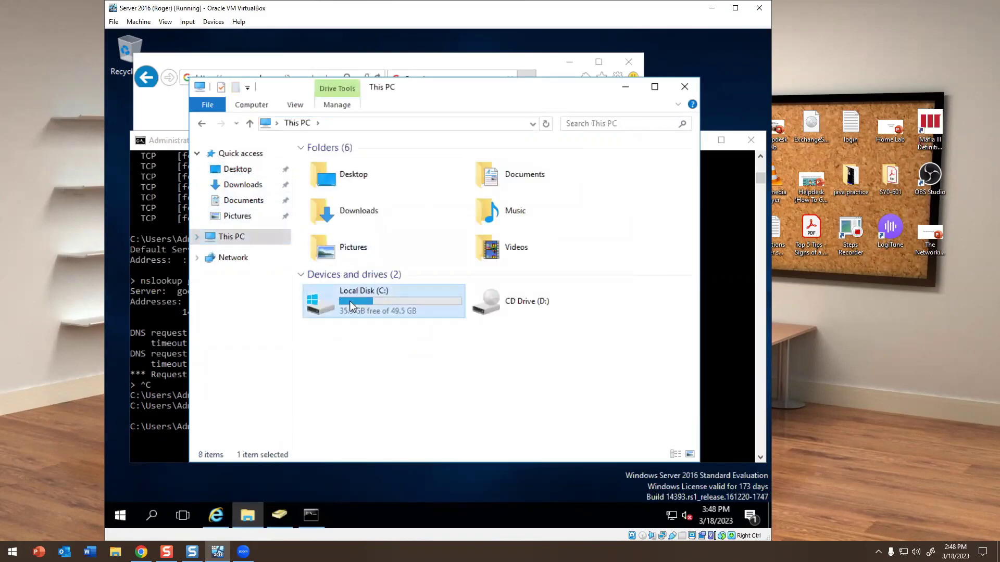
double_click(349, 304)
double_click(343, 205)
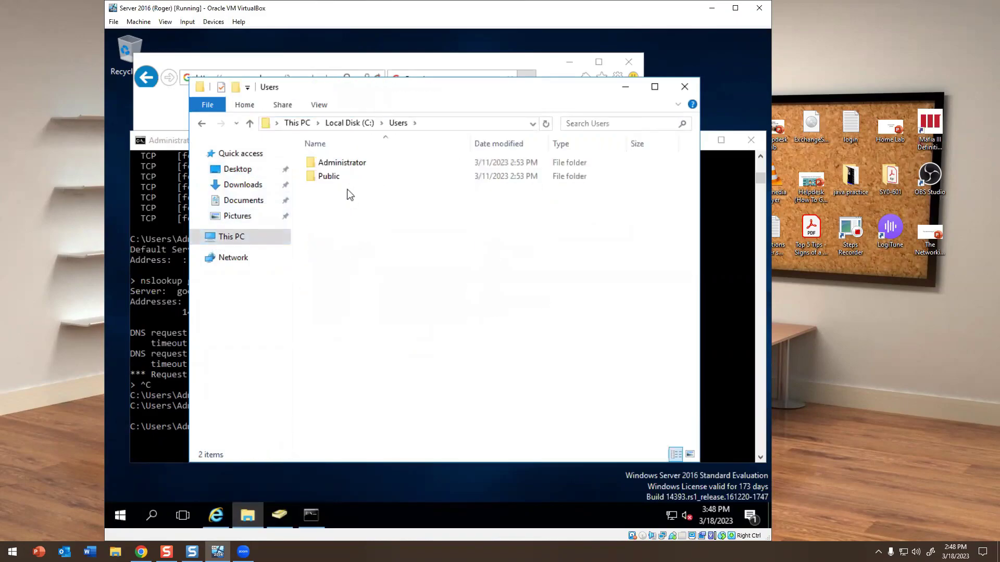
double_click(341, 163)
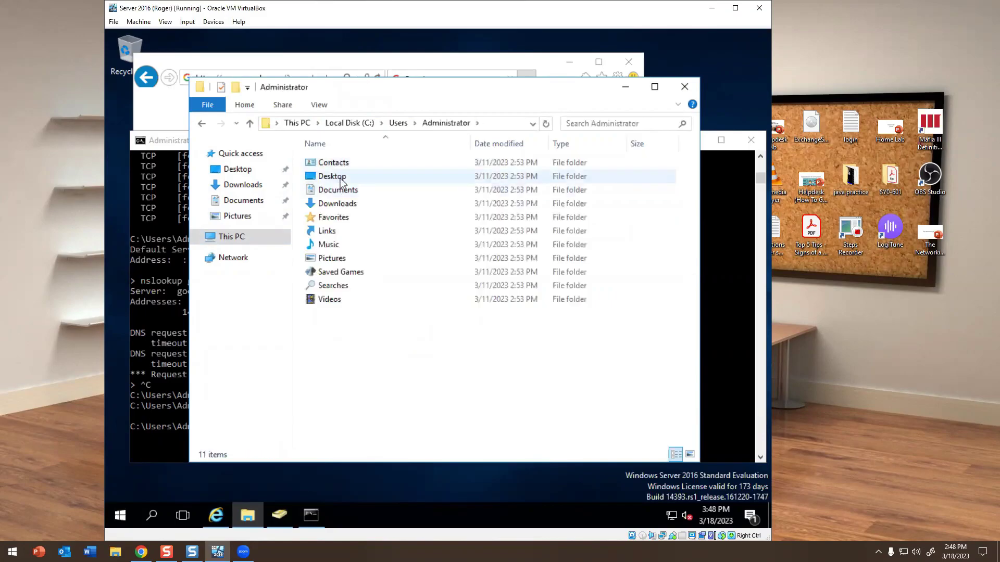
double_click(340, 177)
left_click(489, 124)
right_click(489, 125)
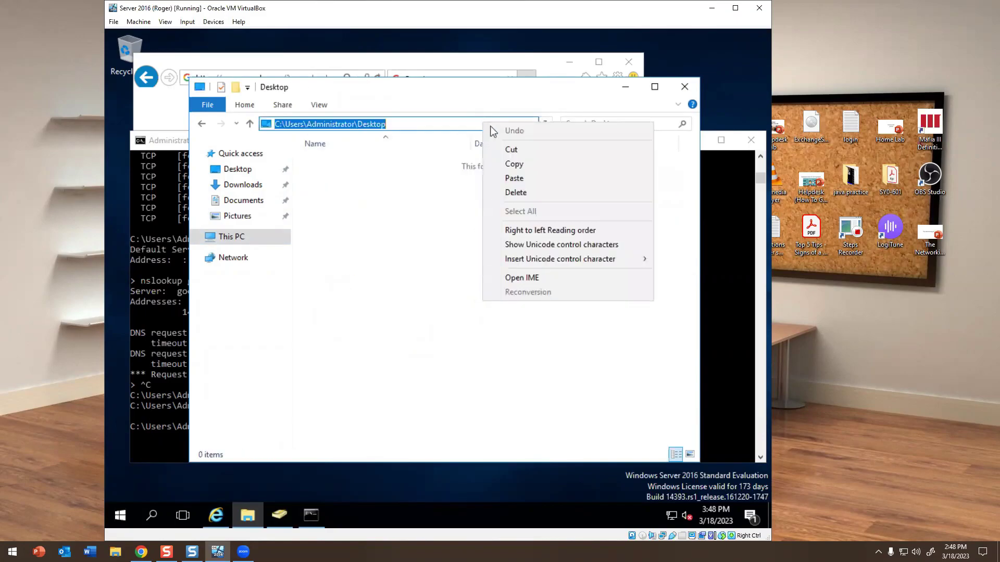
left_click(513, 163)
left_click(684, 86)
- Change the prompt's directory to C:\Users\Administrator\Desktop by pasting the copied path after cd
left_click(340, 417)
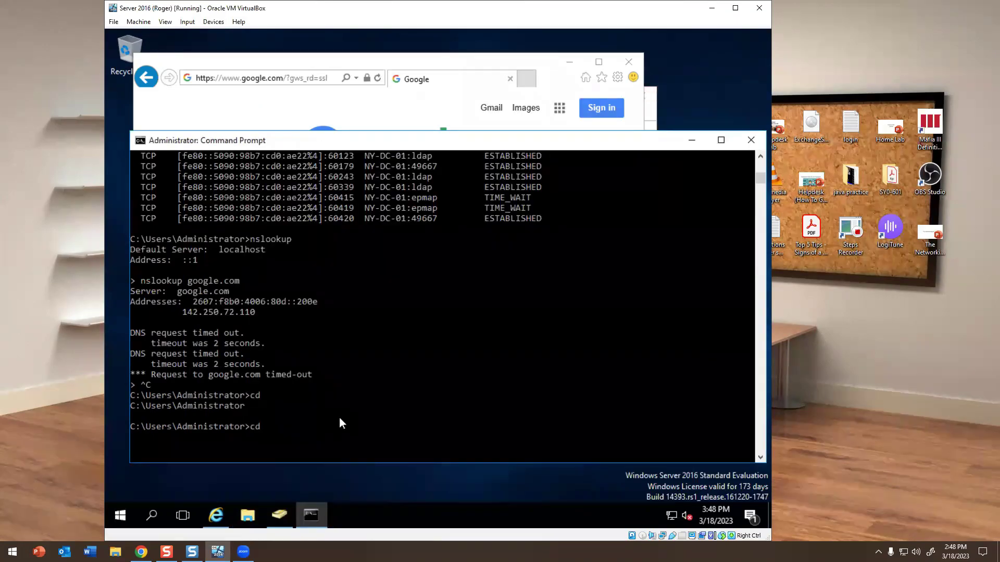
right_click(339, 417)
key("Return")
- Create a new folder on the Desktop through File Explorer, name it with a first name, and close the window
left_click(247, 515)
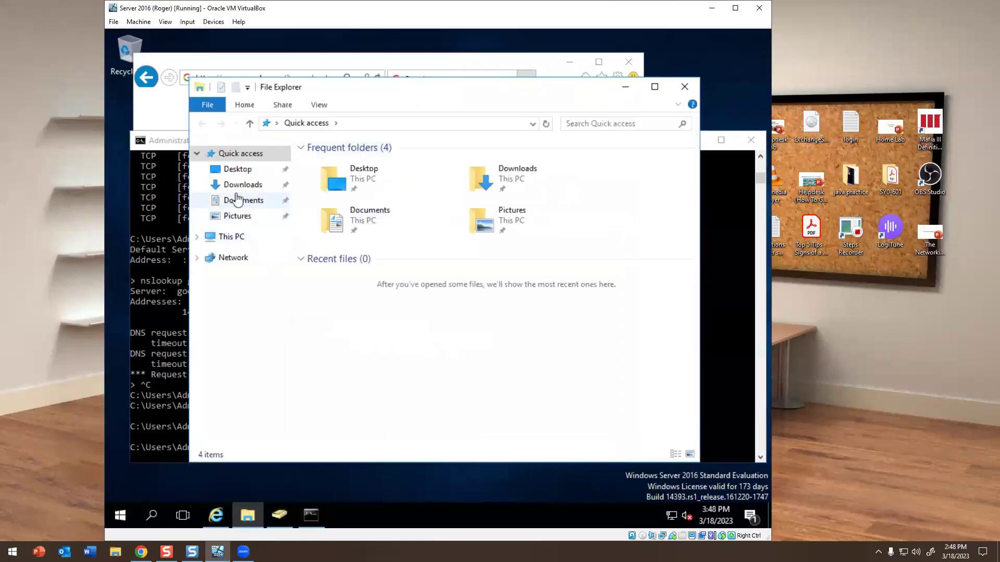
left_click(236, 168)
right_click(409, 202)
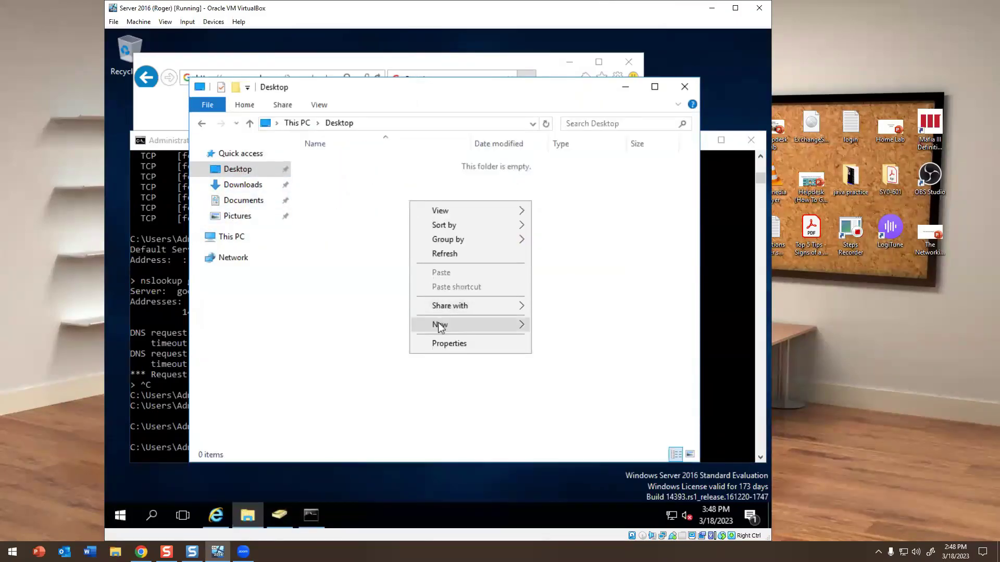
mouse_move(440, 327)
left_click(552, 326)
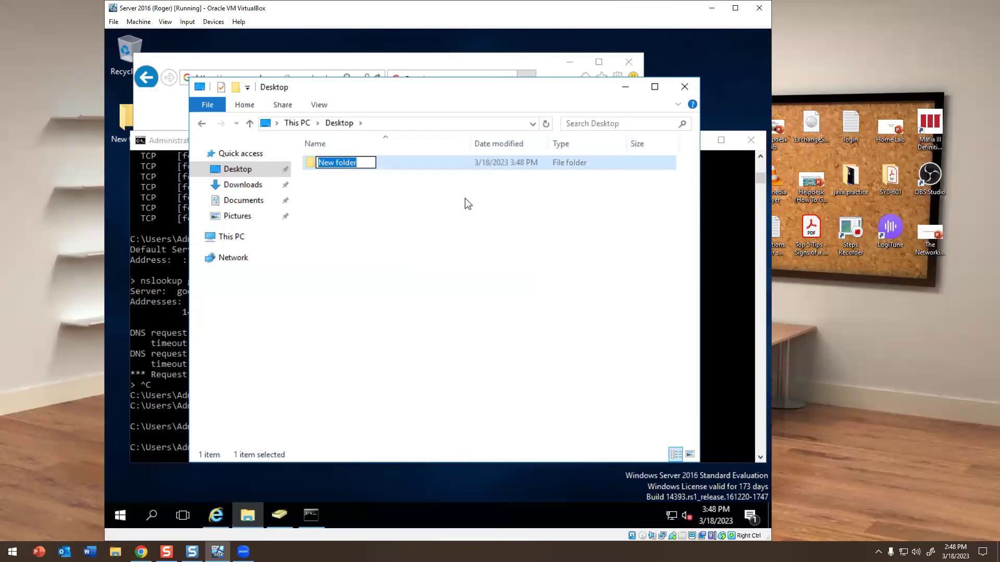
type("kevin")
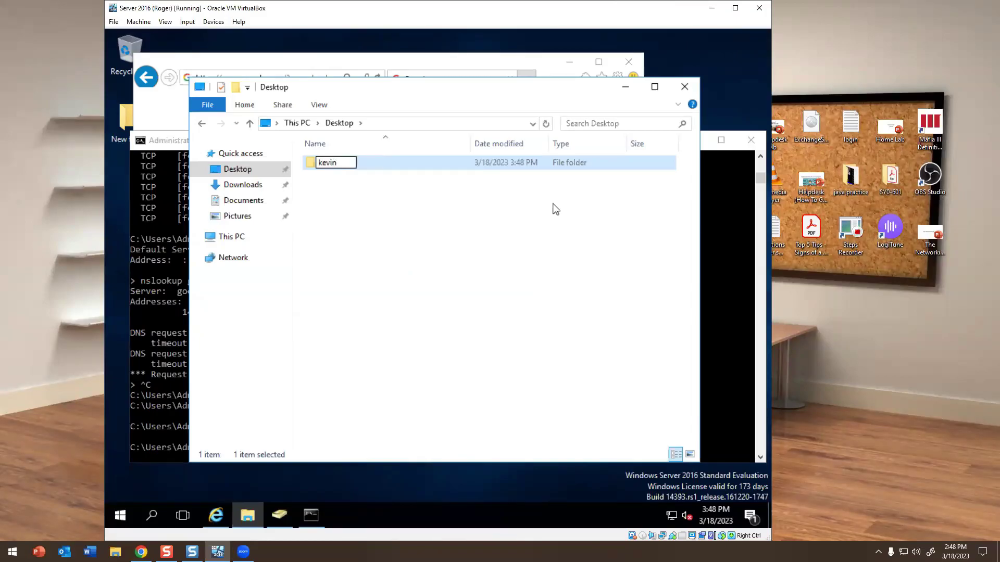
left_click(555, 210)
left_click(684, 87)
- List the Desktop directory with dir and highlight the new folder's entry
left_click(418, 331)
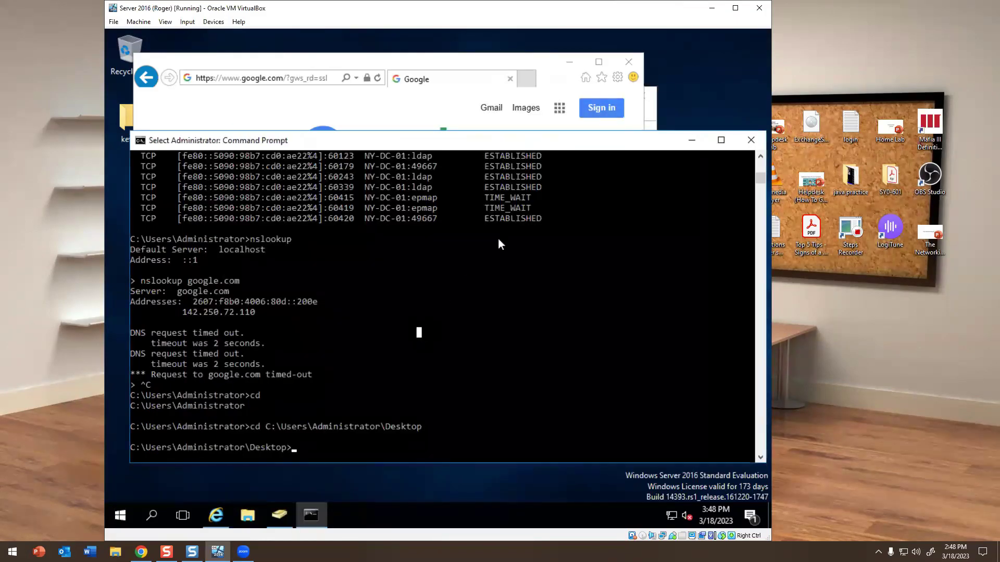
type("dir")
key("Return")
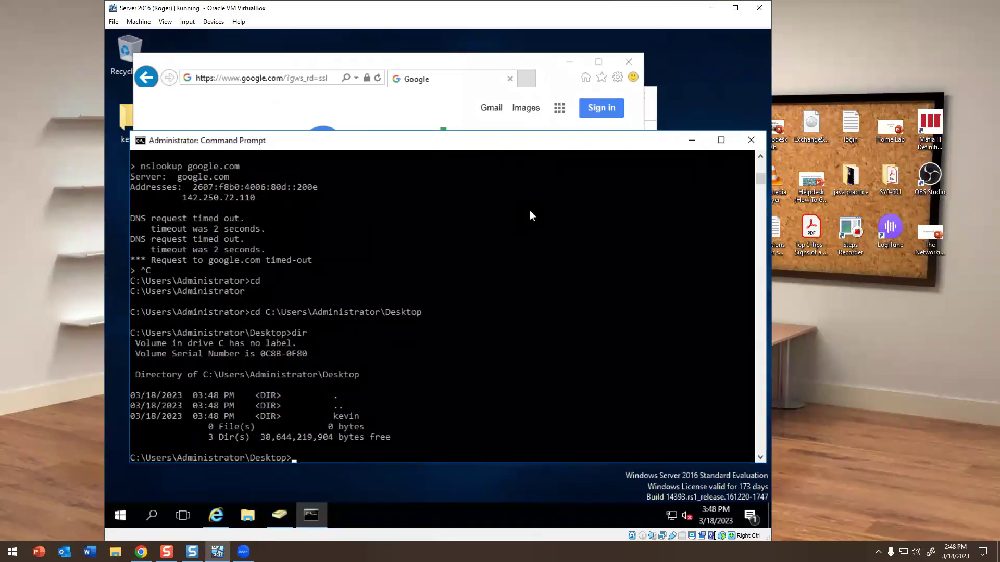
left_click(364, 416)
left_click_drag(344, 417, 130, 420)
left_click(352, 364)
left_click(273, 399)
- Change the directory to c:\users\administrator and list its contents with dir
type("cd c:\\users\\administrator")
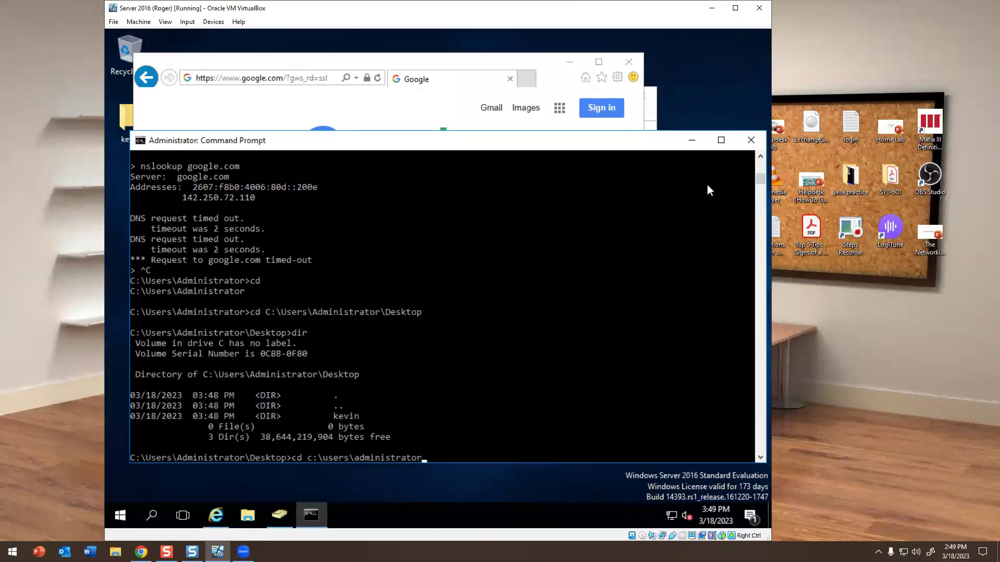
key("Return")
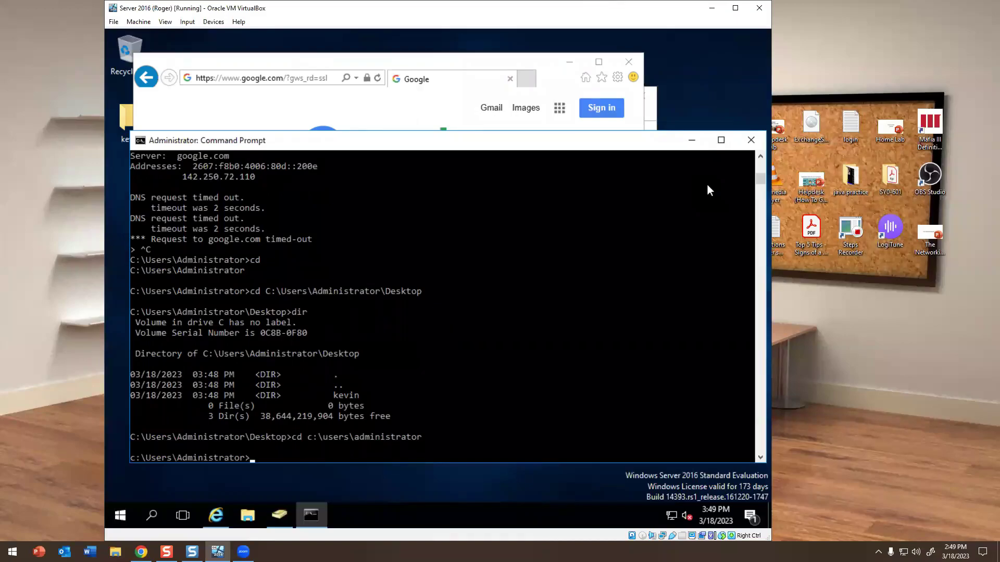
type("cd")
key("Up")
key("Up")
key("Down")
key("Up")
key("Return")
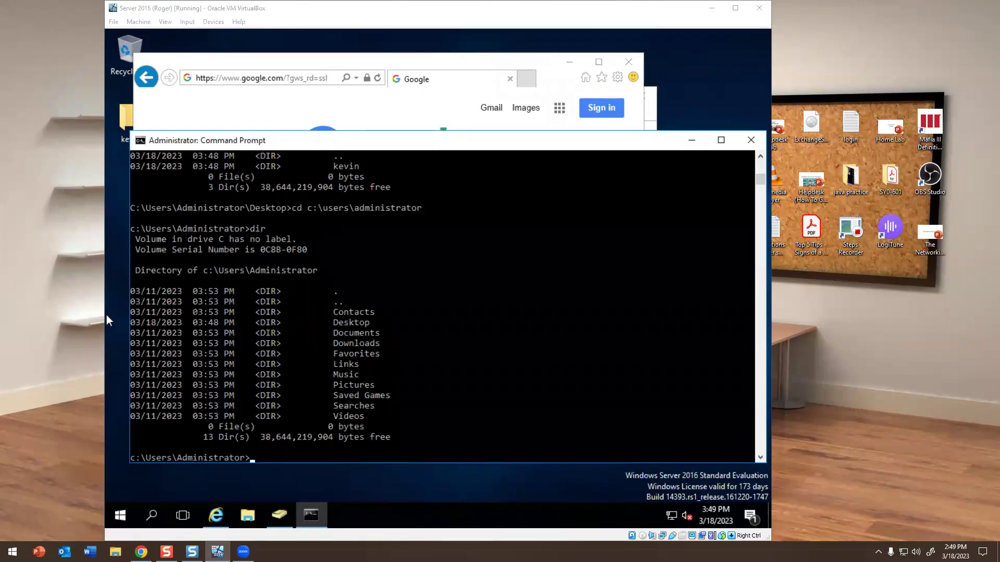
- Close the Google browser window and the Active Directory Users and Computers console
left_click(523, 282)
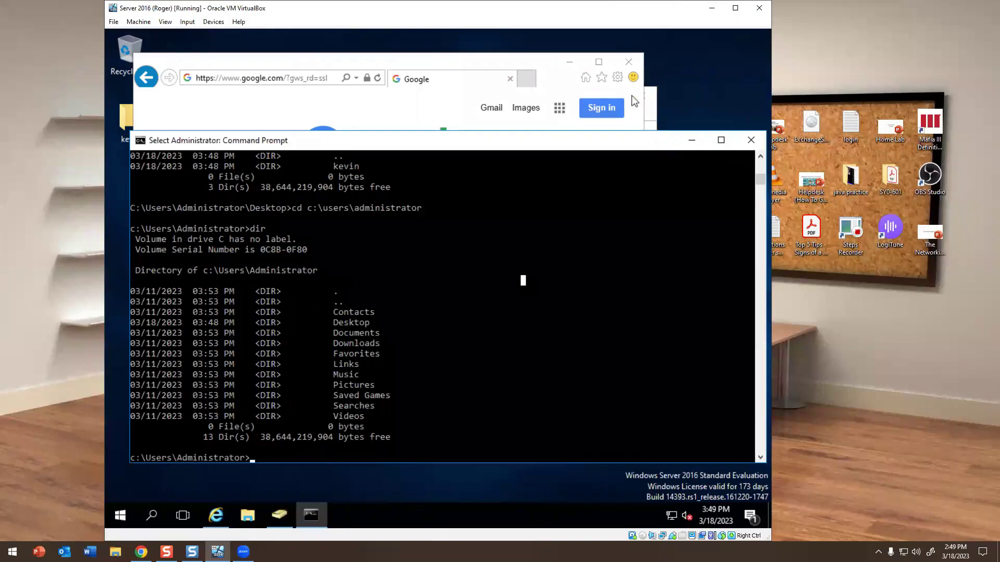
left_click(629, 61)
left_click(653, 95)
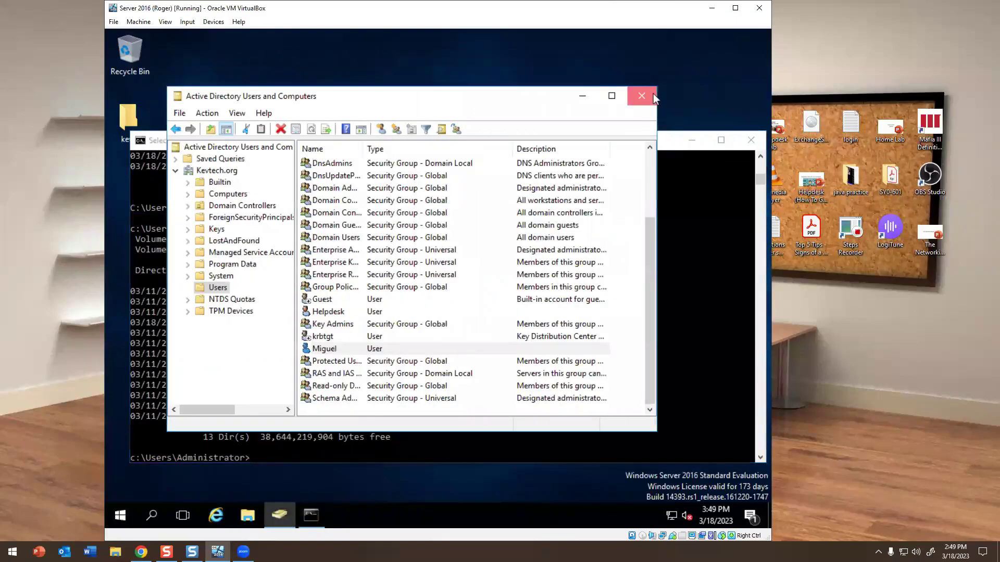
- Ping google.com from the command prompt and highlight the replies
type("ping ")
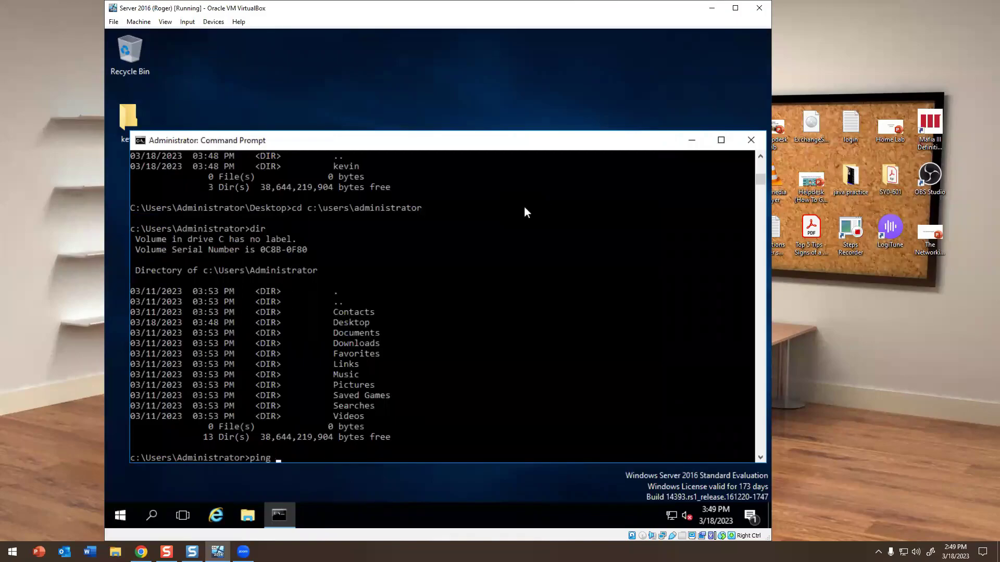
type("google.com")
key("Return")
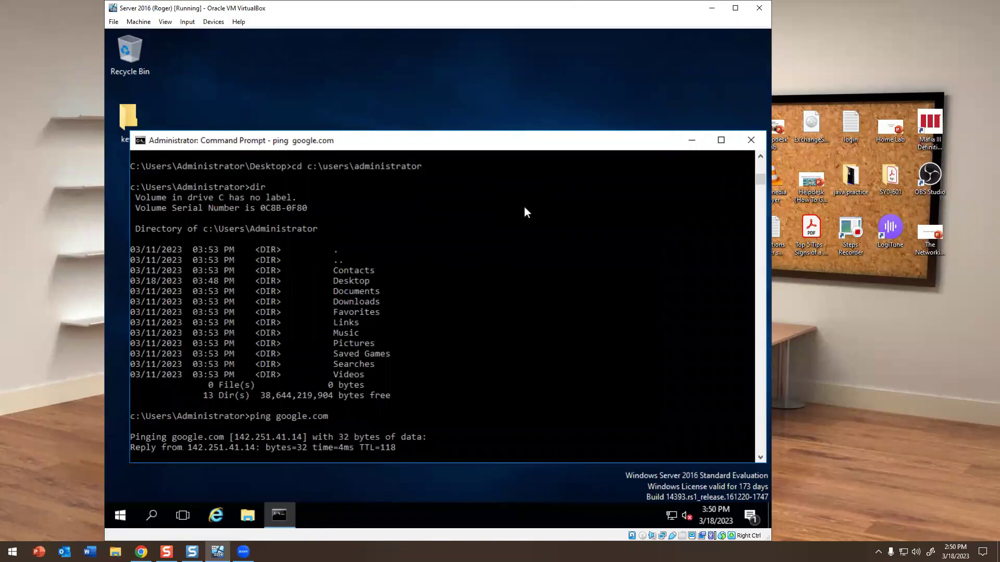
left_click_drag(411, 429, 278, 395)
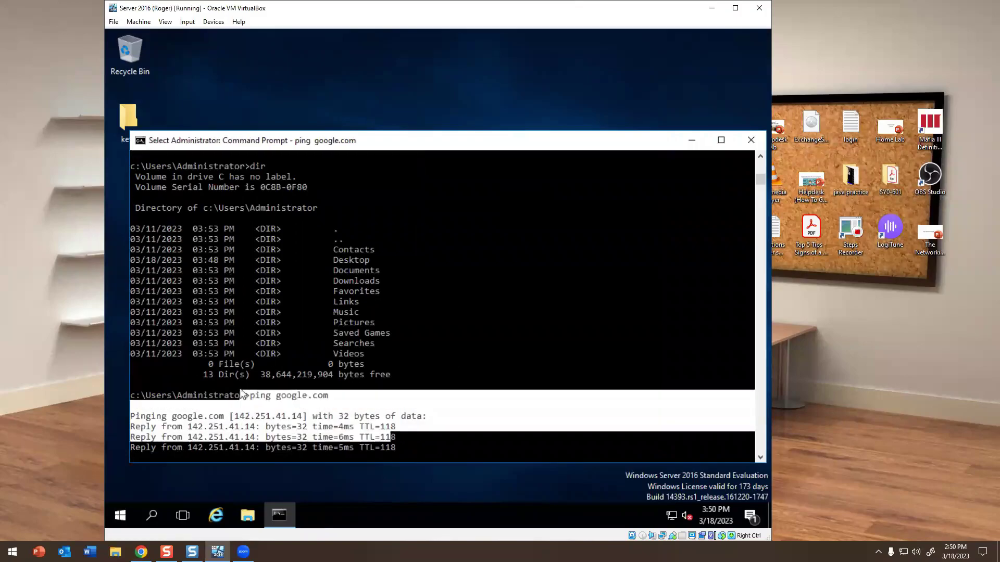
left_click(241, 386)
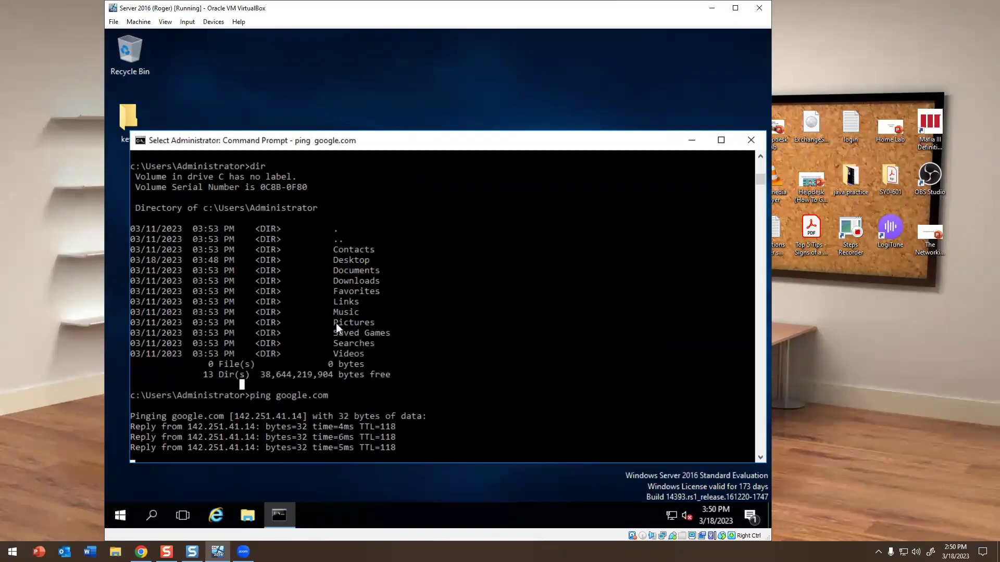
- Minimize the running server window and start the Server 2016 and Windows 10 virtual machines from Oracle VM VirtualBox Manager
left_click(711, 8)
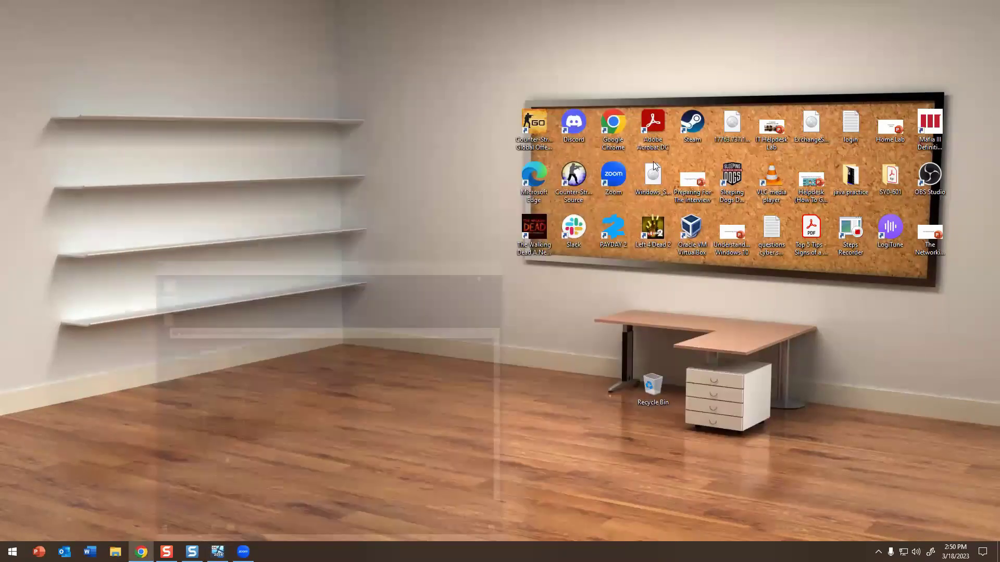
left_click(218, 552)
left_click(712, 8)
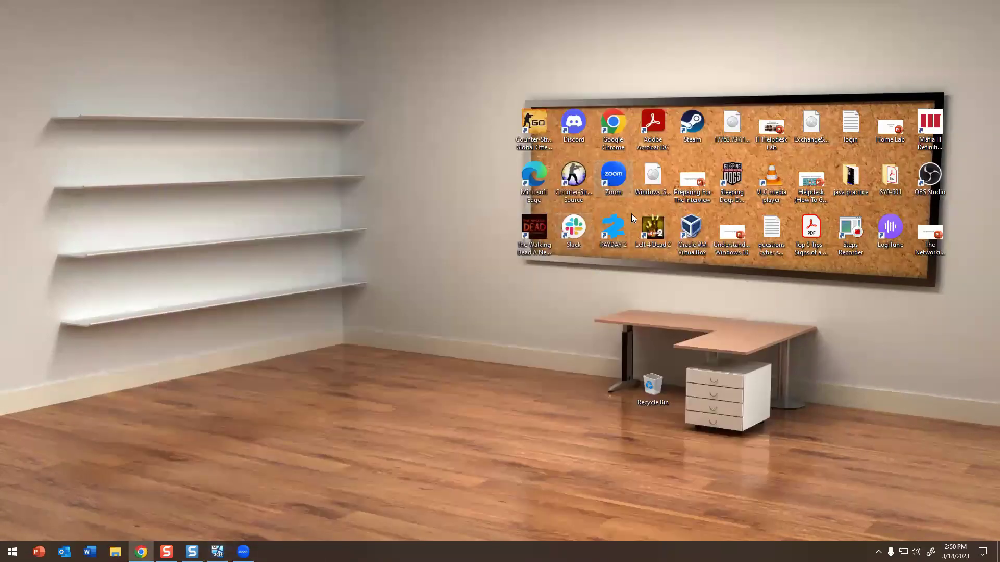
double_click(678, 224)
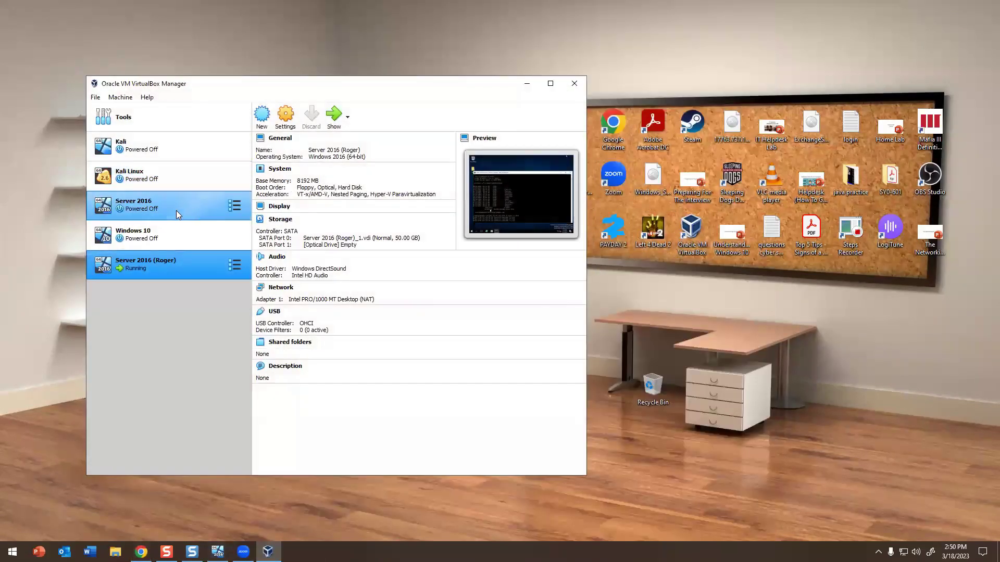
left_click(156, 216)
left_click(140, 245)
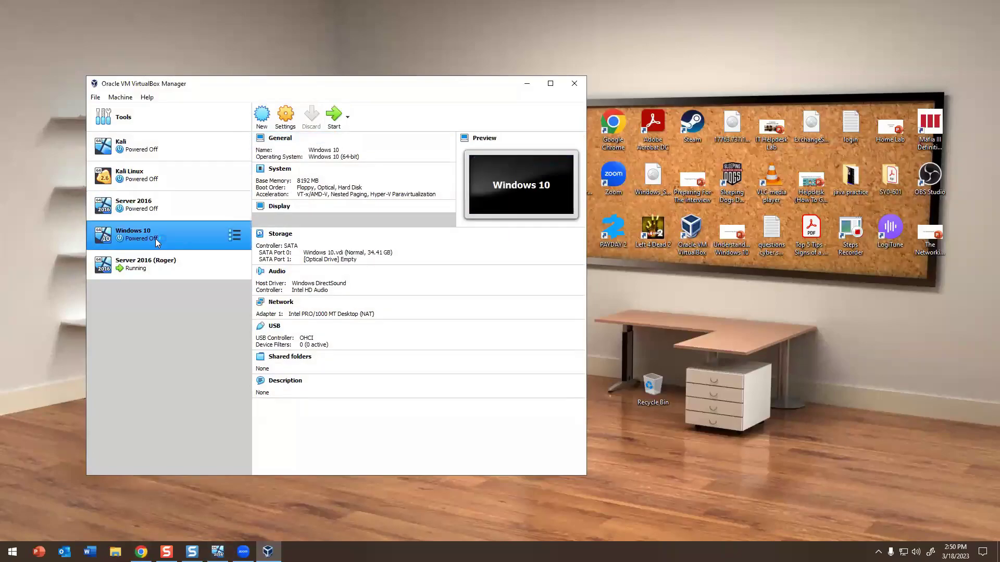
left_click(334, 119)
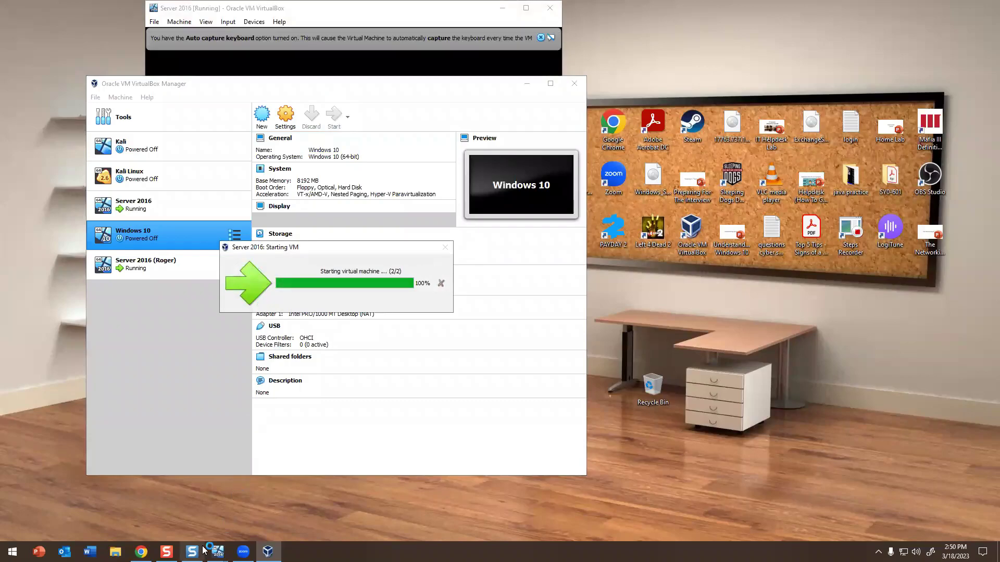
- Shut down Windows in the second Server 2016 virtual machine and minimize its window
mouse_move(218, 551)
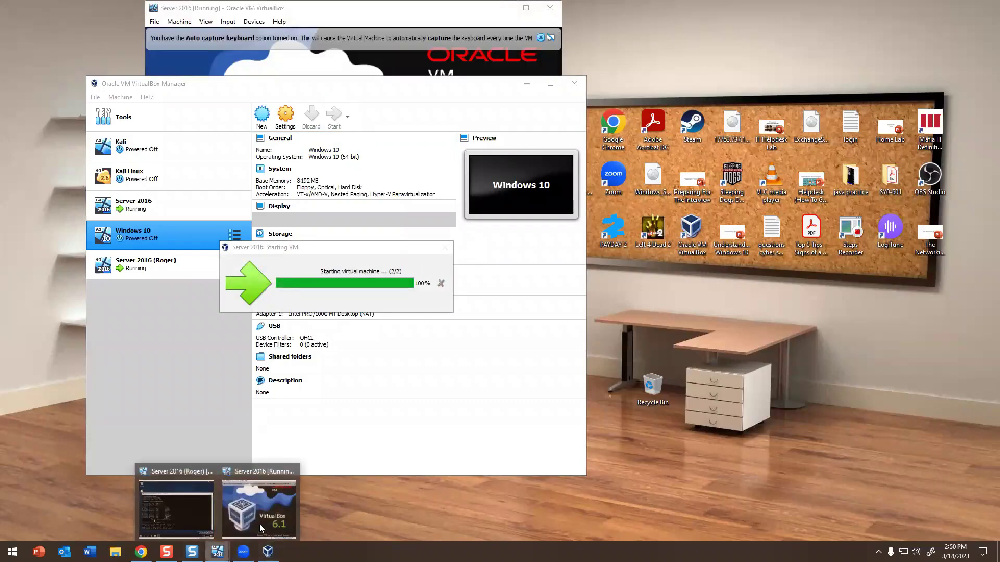
left_click(151, 502)
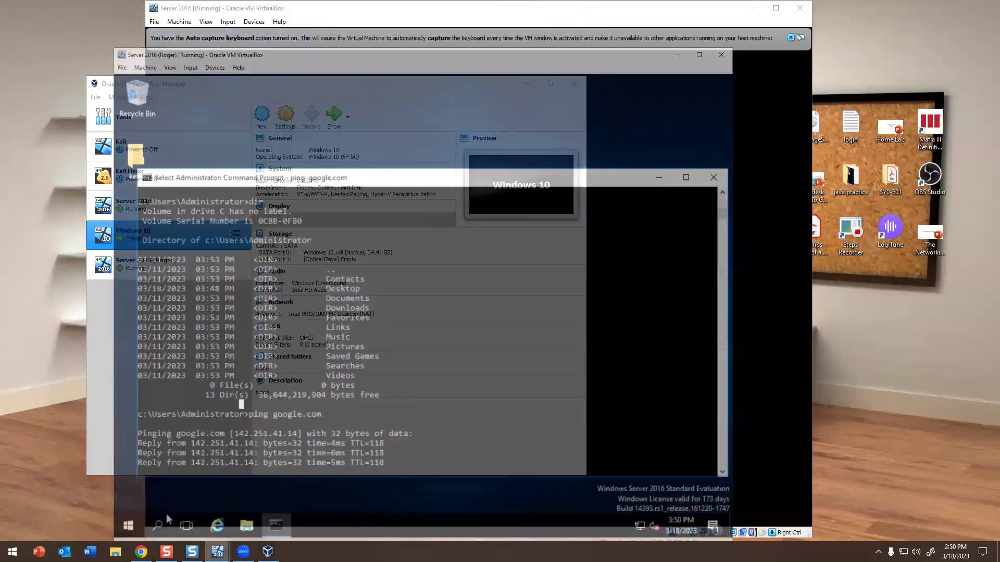
right_click(112, 514)
mouse_move(248, 476)
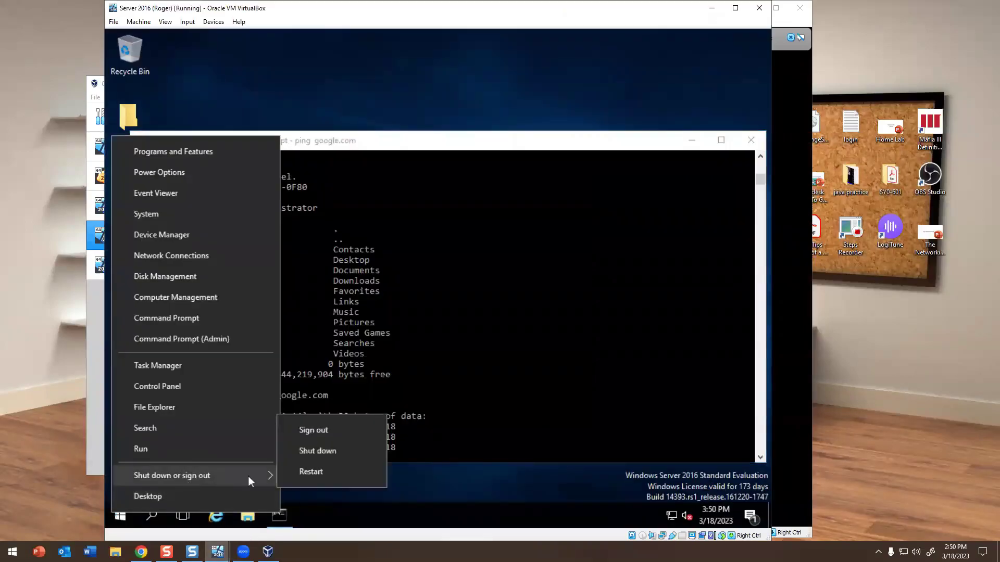
left_click(300, 450)
left_click(319, 486)
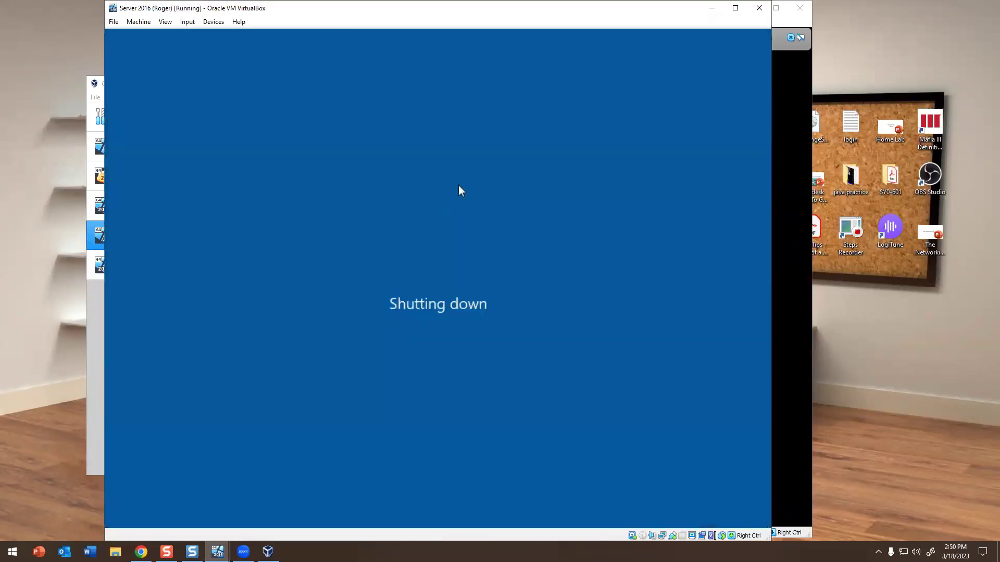
left_click(711, 8)
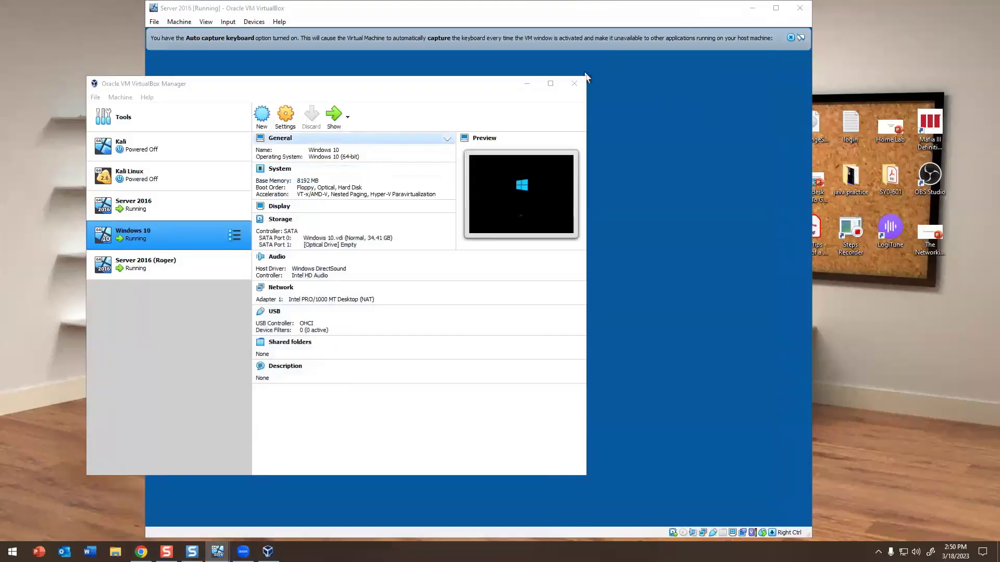
- Bring the other Server 2016 virtual machine window into view and dismiss its auto capture keyboard notice
left_click(267, 551)
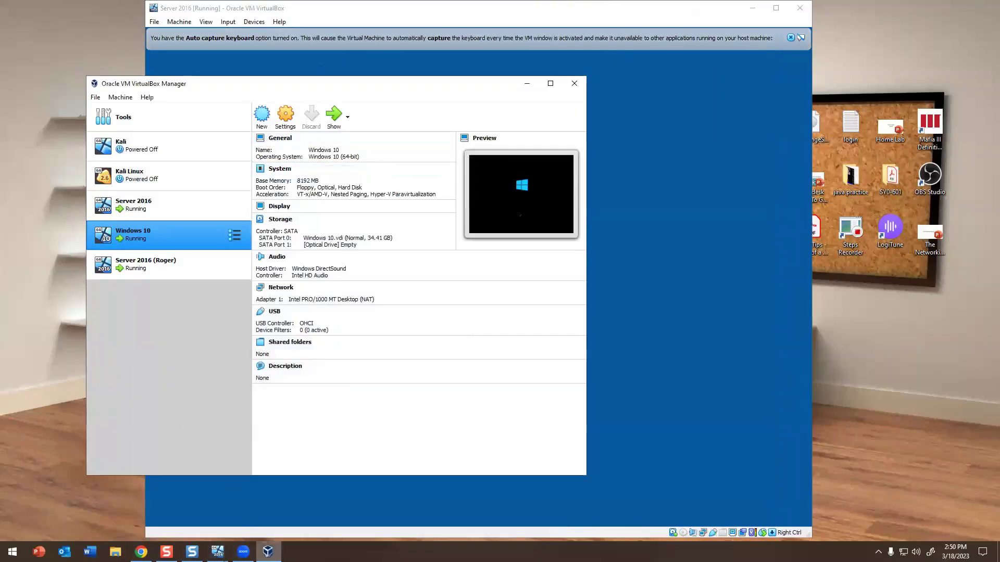
left_click(218, 551)
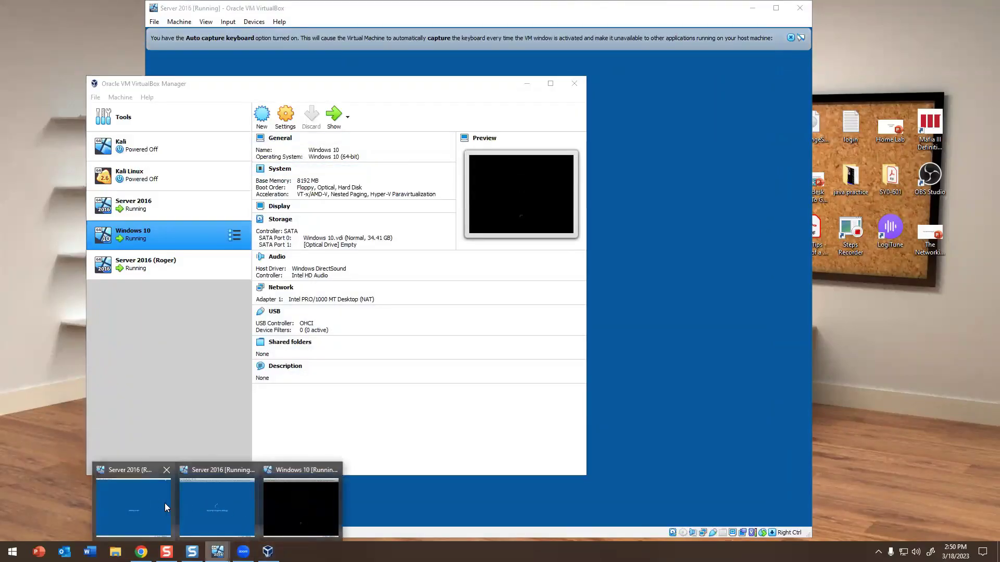
left_click(591, 85)
left_click(790, 38)
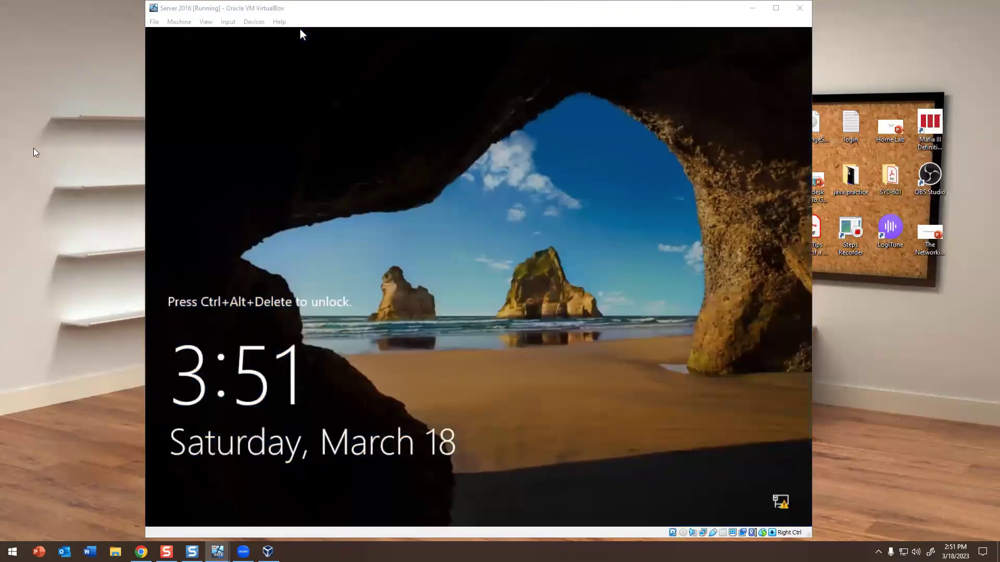
- Unlock Server 2016, sign in as KEVTECH\Administrator with the account password, and dismiss the required updates notice
left_click(228, 21)
mouse_move(236, 34)
left_click(345, 63)
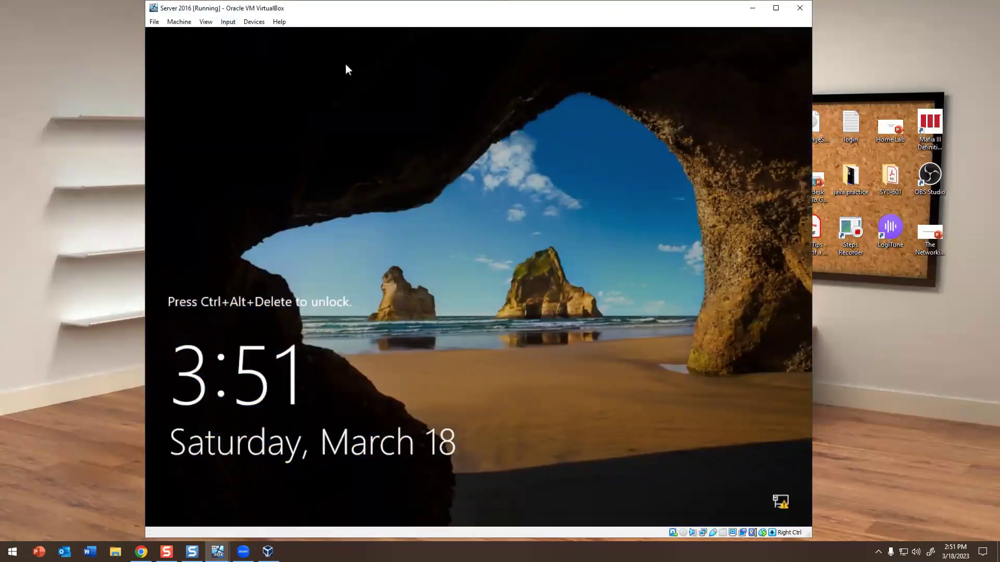
type("••••••••••••")
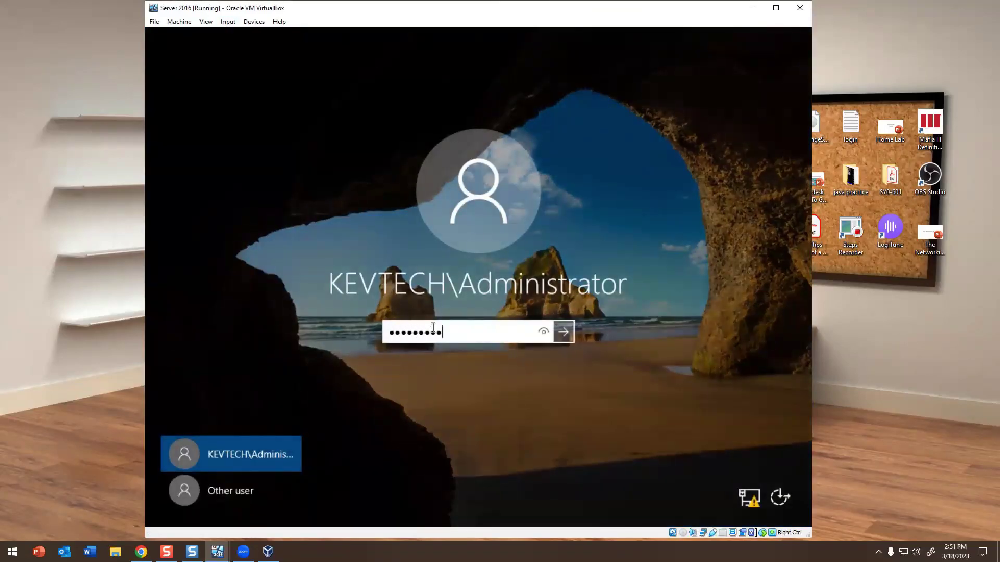
key("Return")
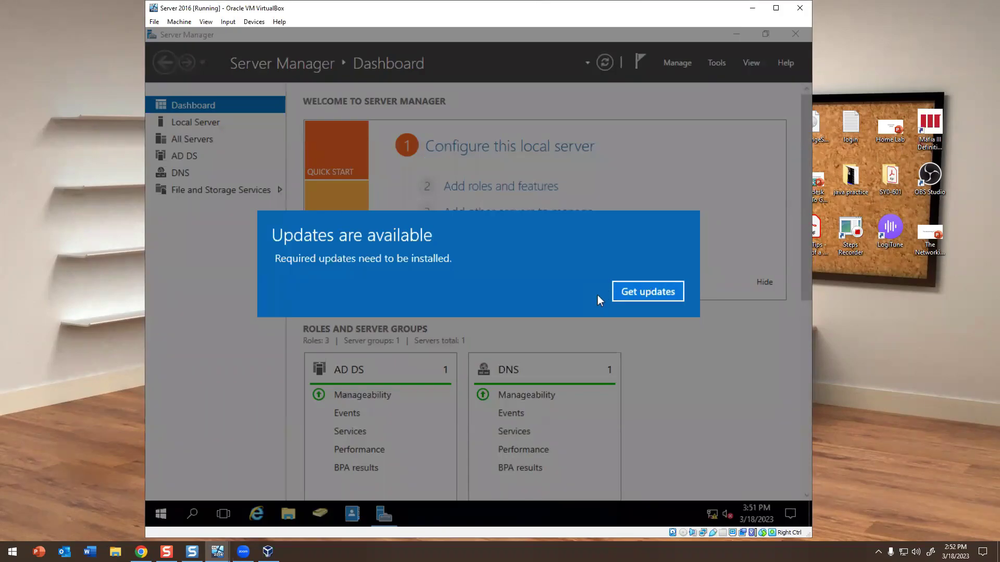
left_click(647, 291)
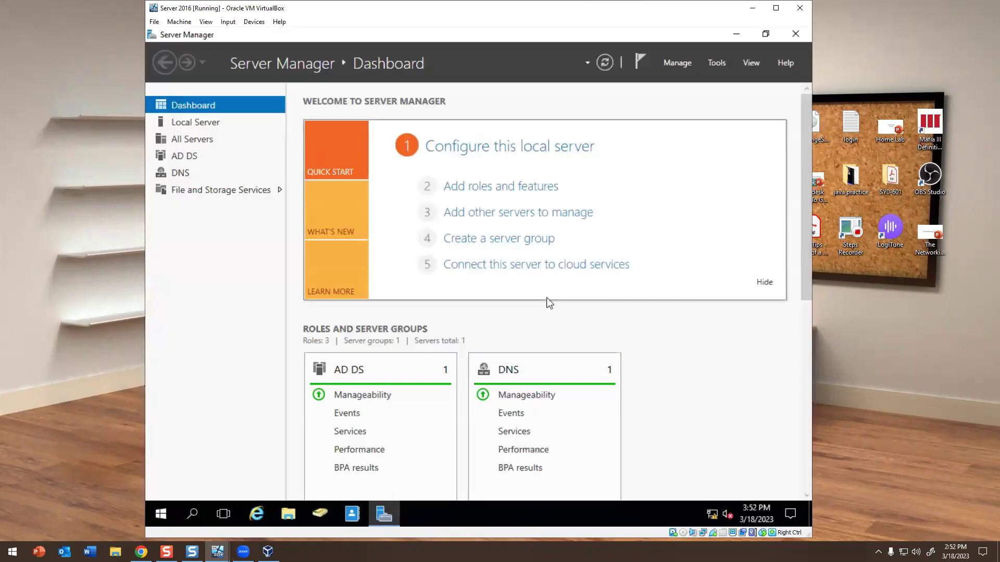
- Ping google.com from a new command prompt on the server and close the prompt
left_click(682, 59)
left_click(168, 513)
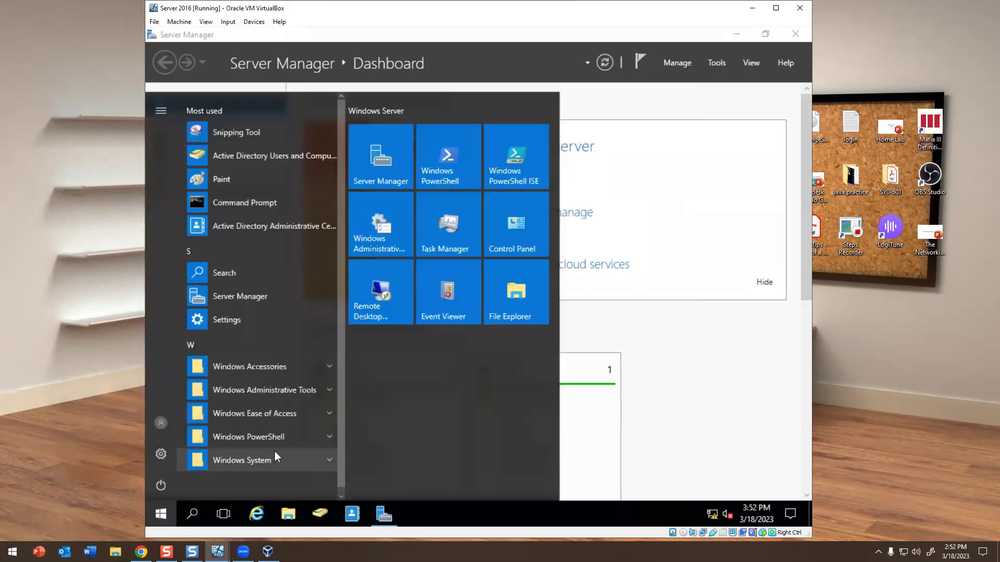
type("cmd")
key("Return")
type("ping google.com")
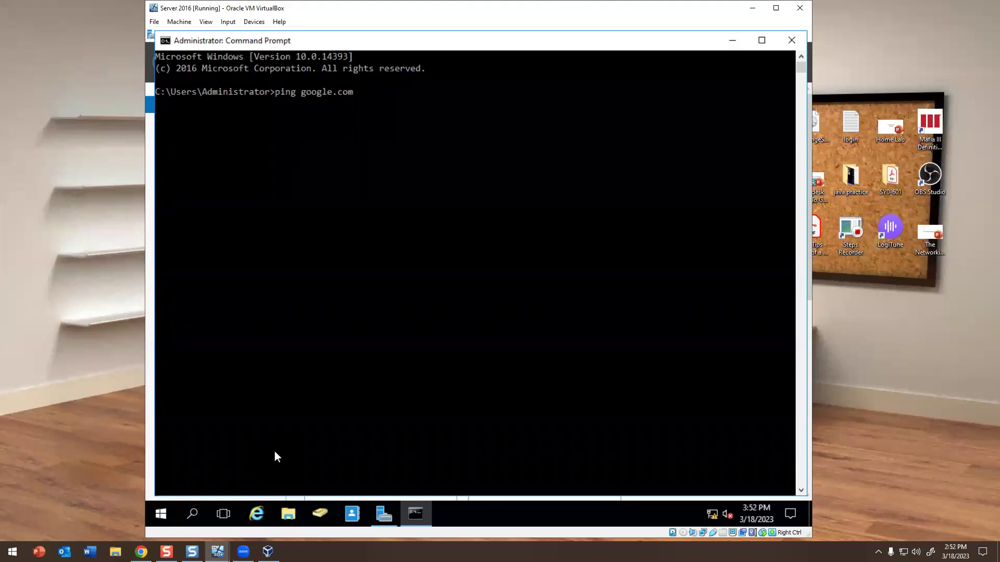
key("Return")
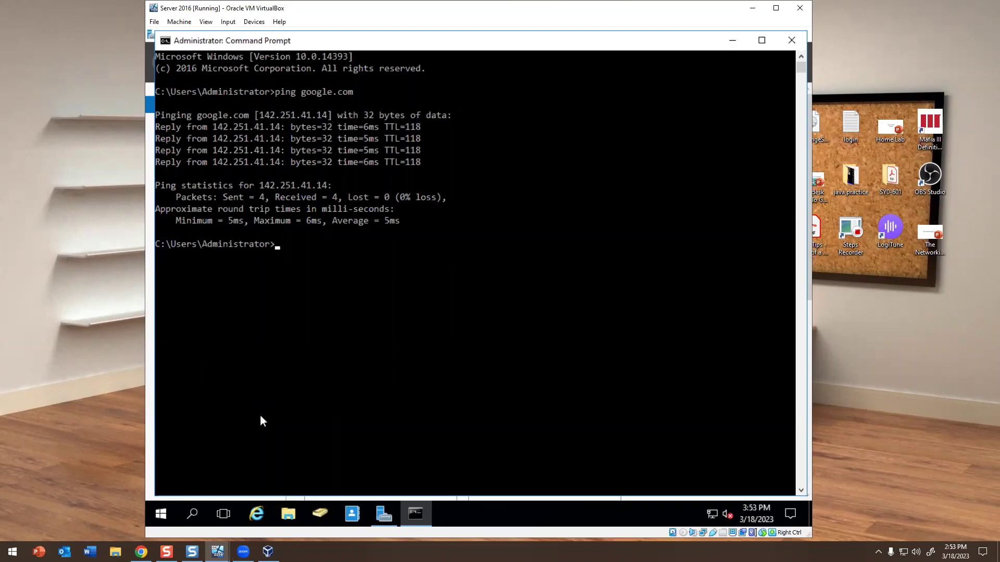
left_click(790, 41)
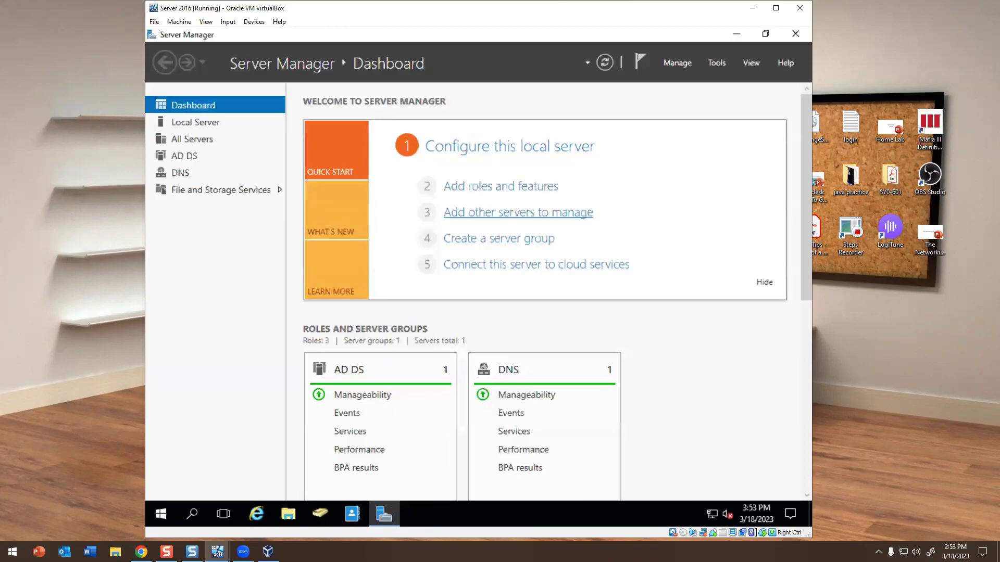
- Open Active Directory Users and Computers from Server Manager and minimize the virtual machine window
left_click(727, 63)
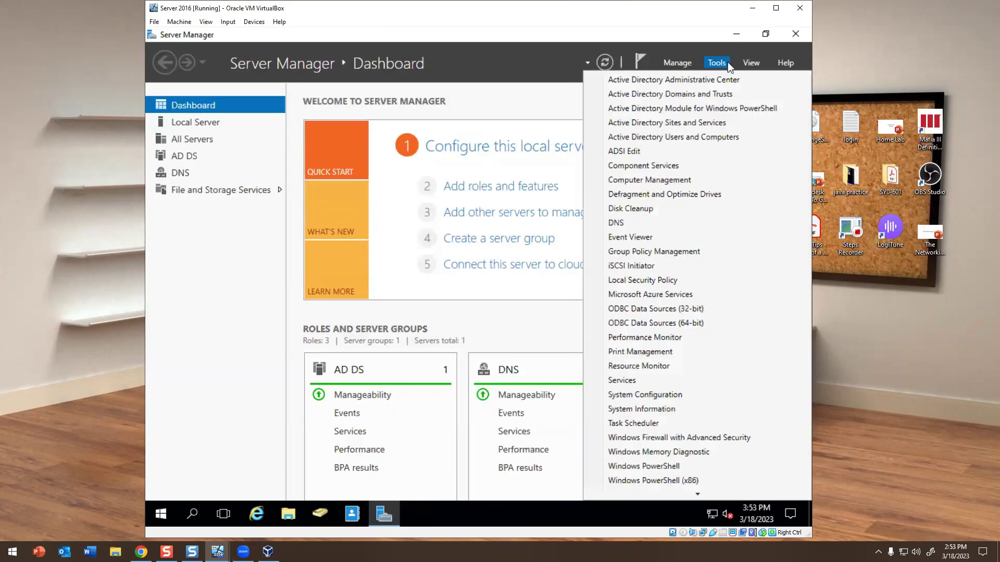
left_click(682, 137)
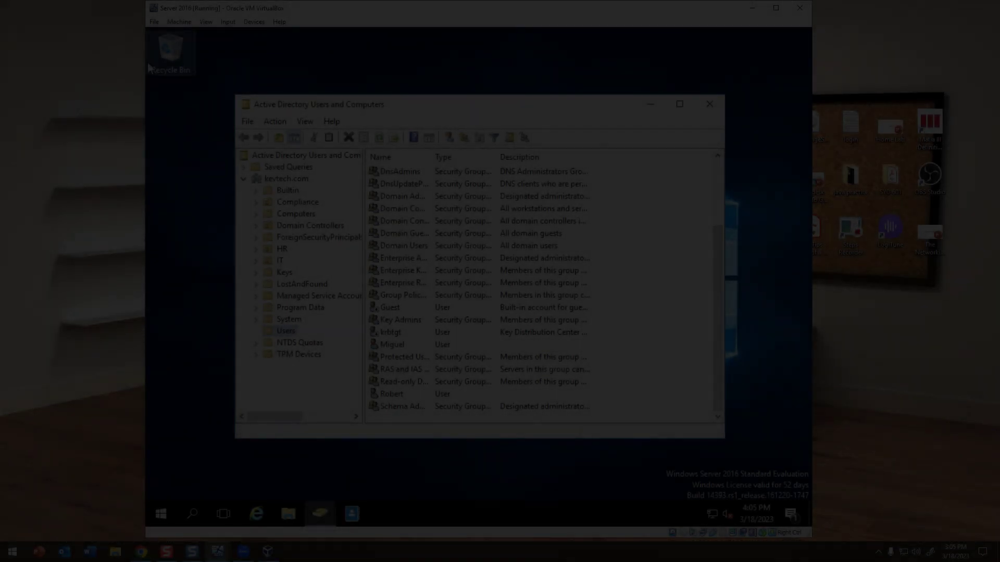
left_click(751, 8)
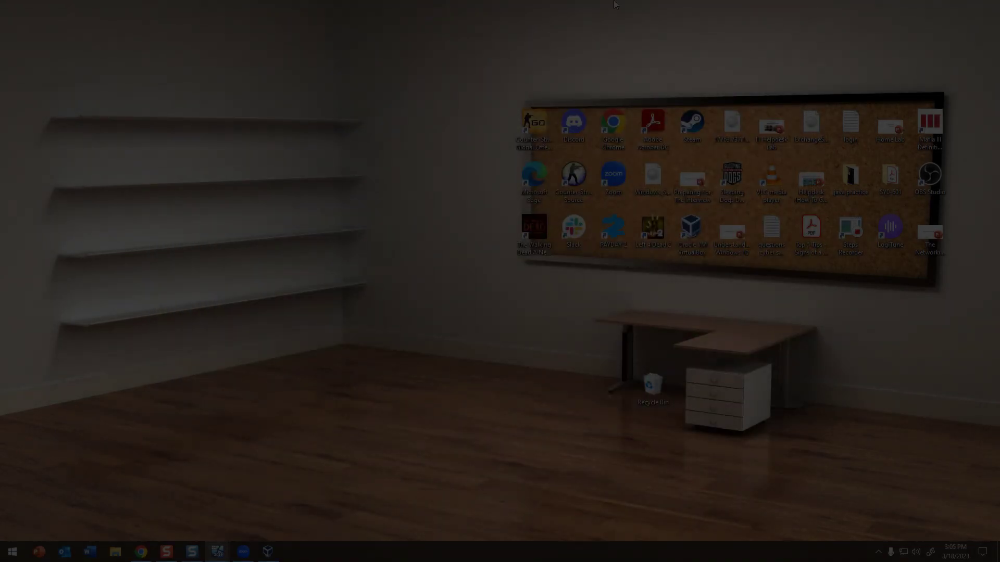
- Switch to the TryHackMe page in Chrome and review the Red Teaming path's introduction and prerequisites
key("alt+Tab")
scroll(73, 182, "down", 7)
scroll(73, 196, "up", 3)
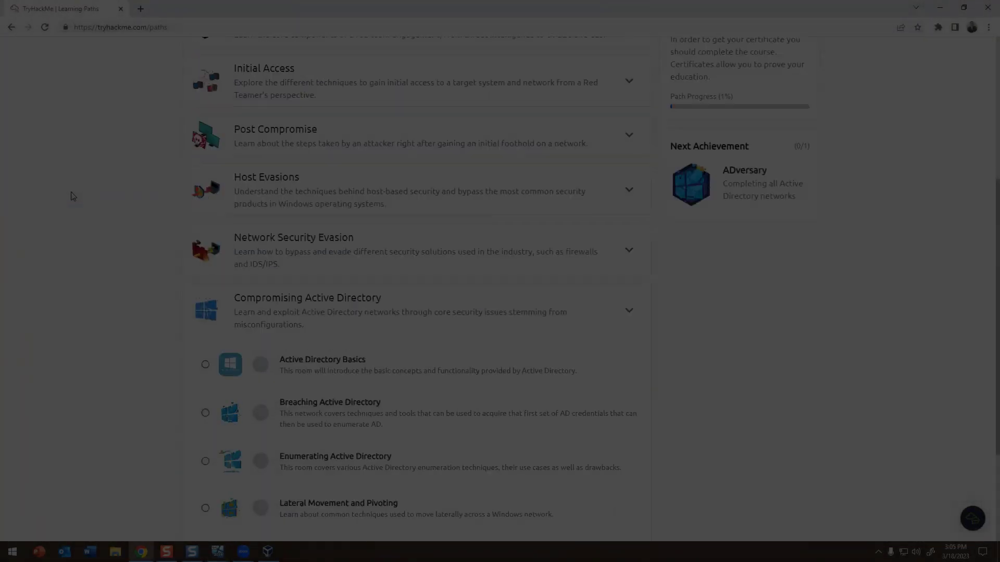
scroll(73, 196, "up", 5)
left_click_drag(225, 112, 679, 240)
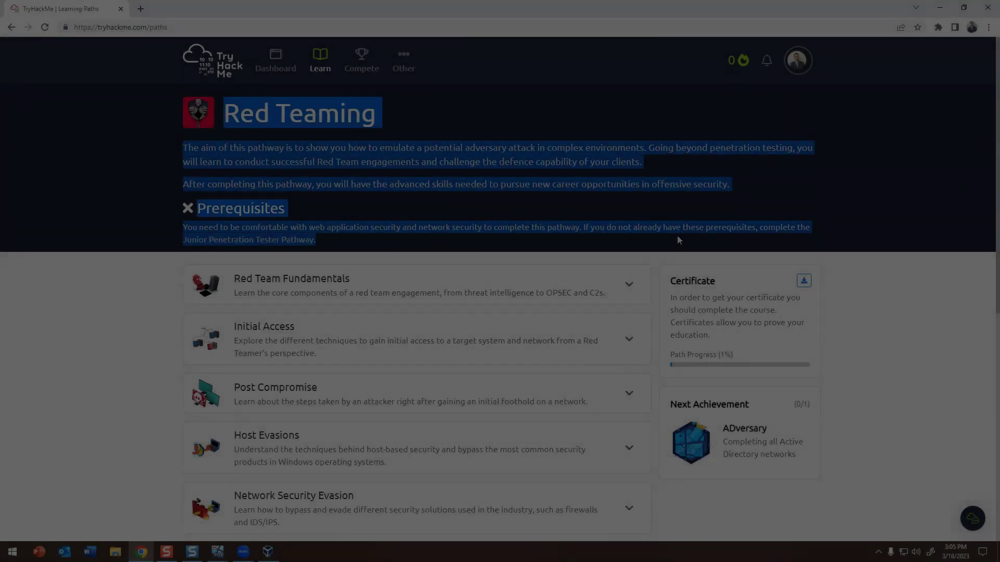
left_click(187, 205)
- Examine the rooms under Compromising Active Directory in the Red Teaming path and minimize the browser
scroll(177, 203, "down", 8)
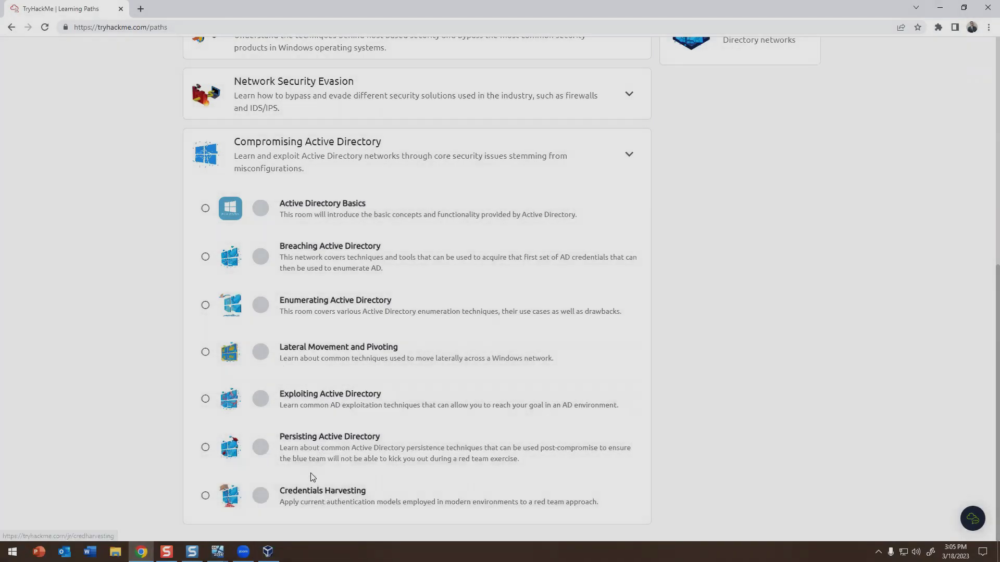
scroll(315, 476, "up", 5)
scroll(292, 260, "down", 5)
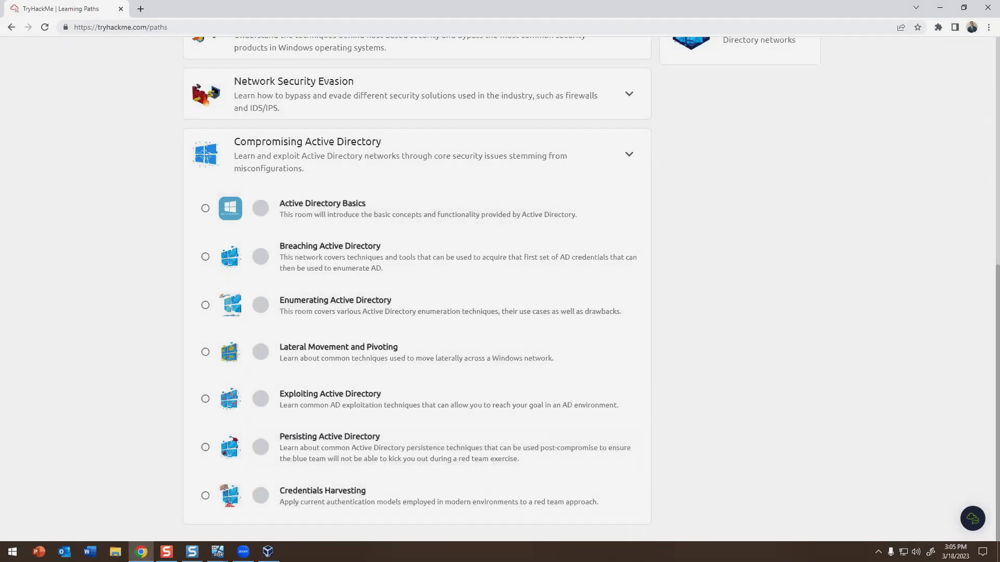
scroll(460, 183, "up", 9)
scroll(303, 279, "down", 8)
scroll(302, 312, "down", 1)
scroll(303, 419, "up", 8)
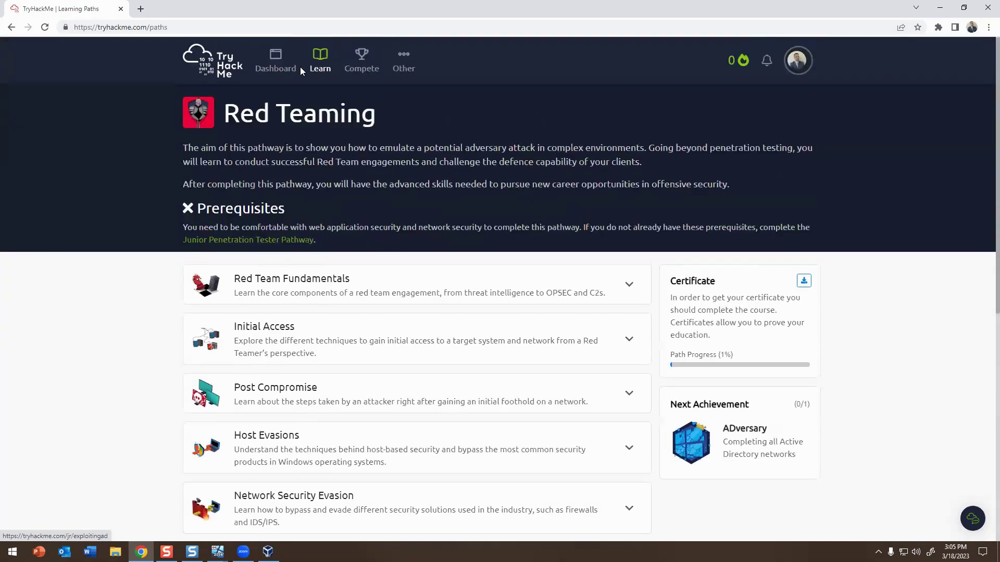
scroll(304, 234, "down", 7)
scroll(296, 253, "up", 7)
scroll(236, 254, "down", 4)
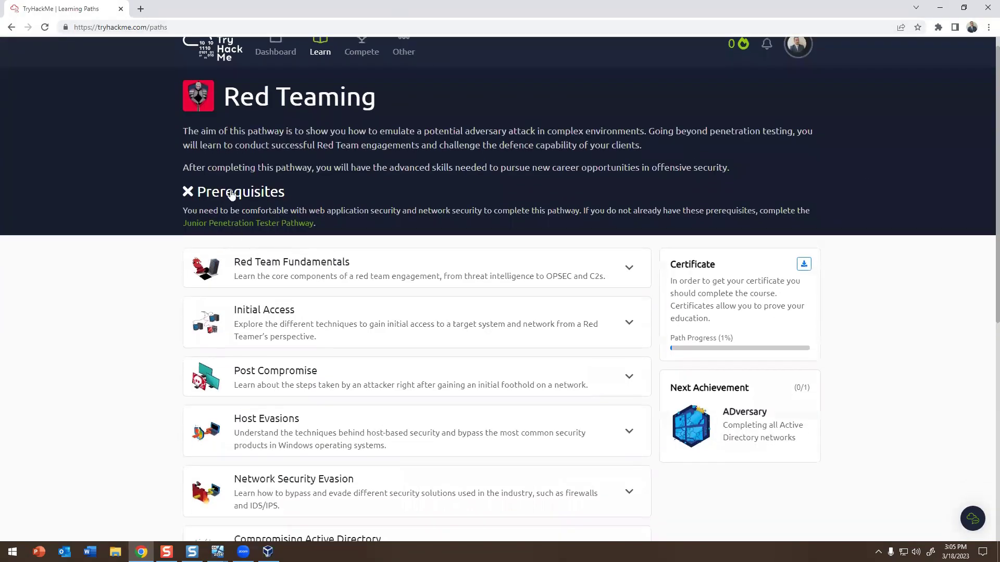
scroll(216, 297, "down", 4)
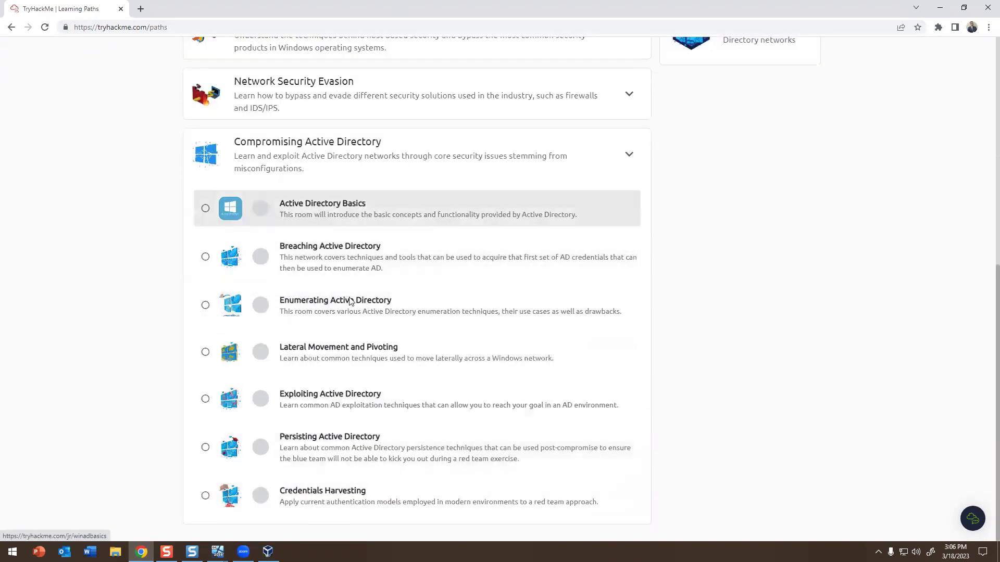
left_click(941, 8)
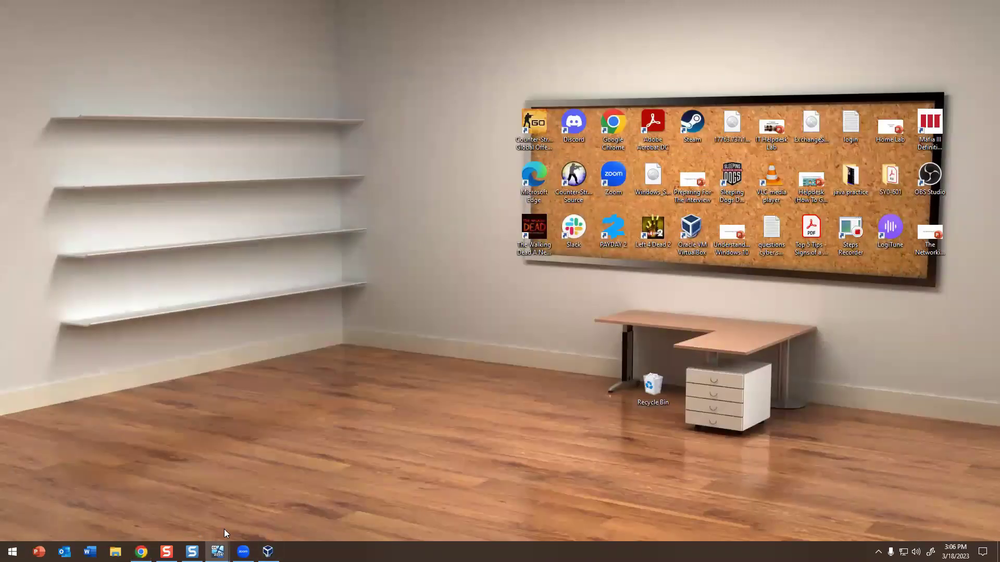
- Close Oracle VM VirtualBox Manager and return to the Server 2016 virtual machine's Active Directory Users and Computers console
left_click(268, 551)
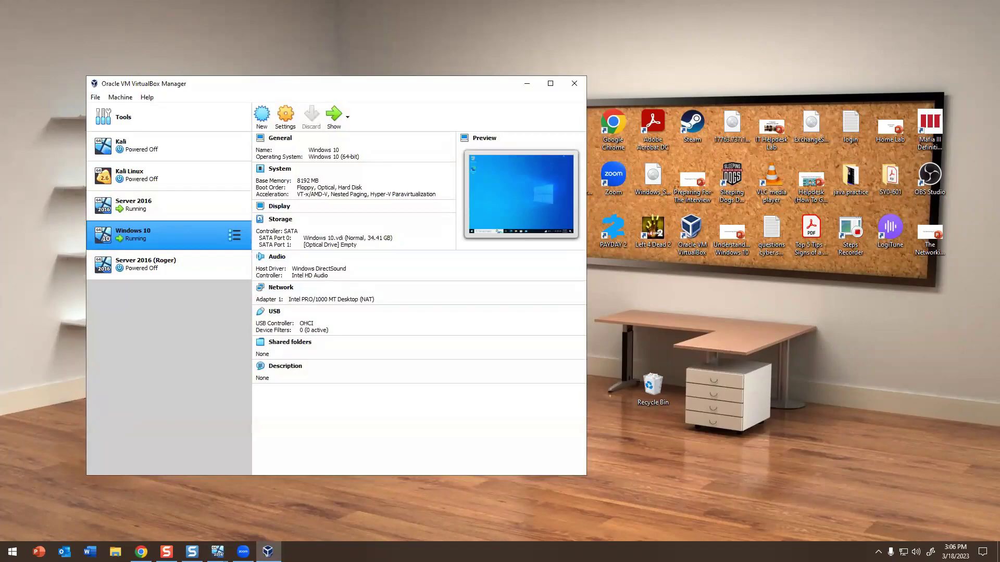
key("alt+Tab")
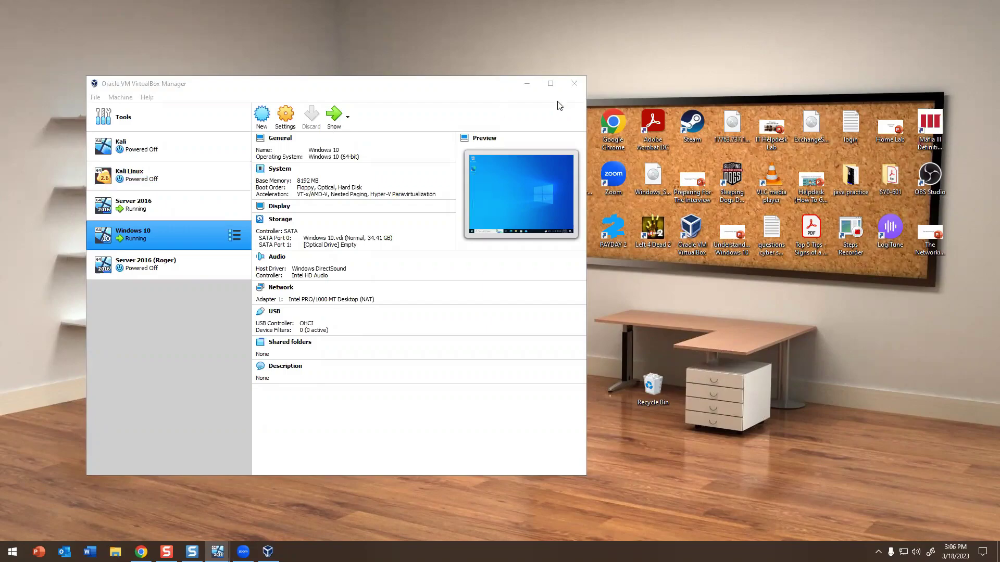
left_click(544, 143)
key("alt+F4")
mouse_move(217, 551)
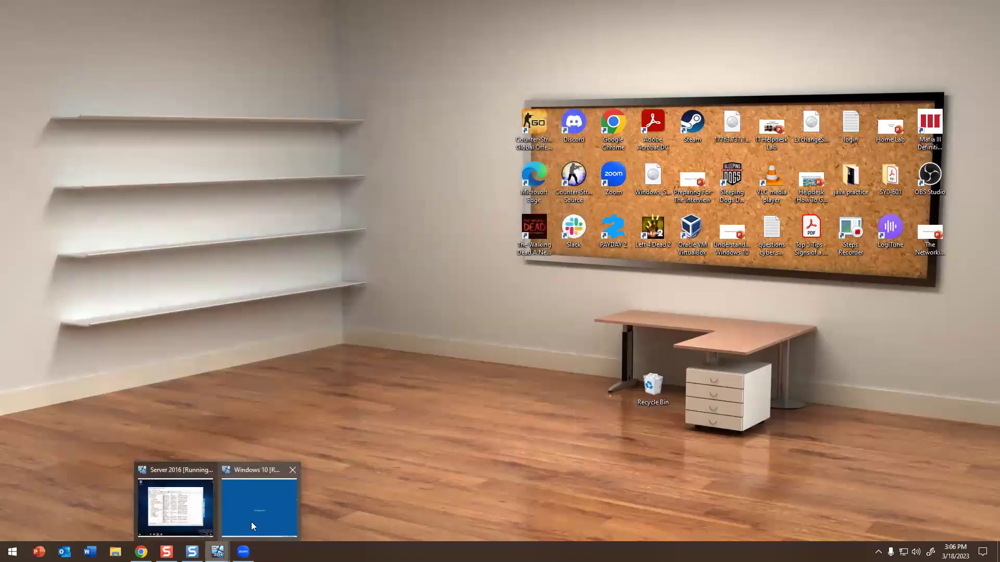
left_click(177, 502)
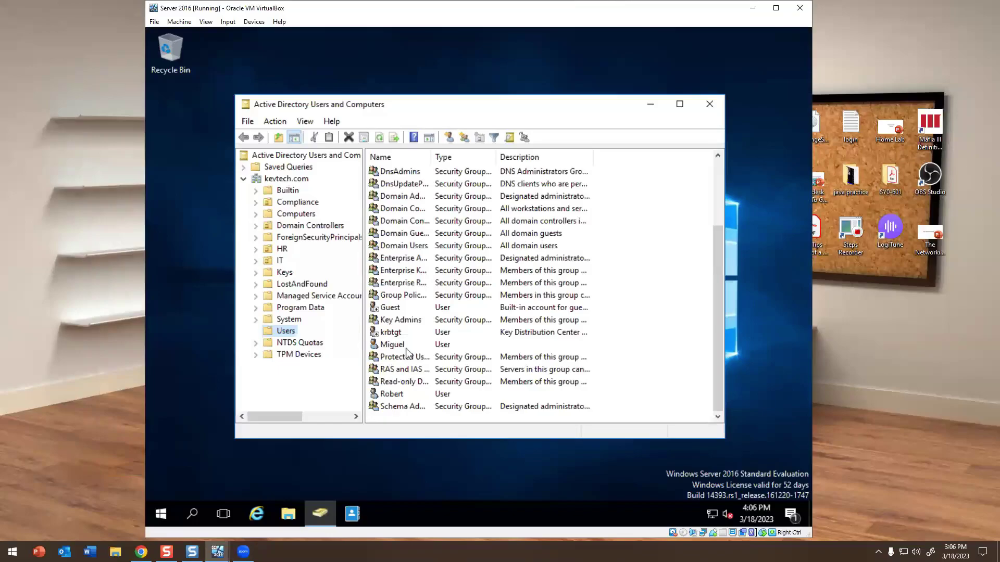
- Open the properties of the krbtgt user and highlight its description
double_click(391, 334)
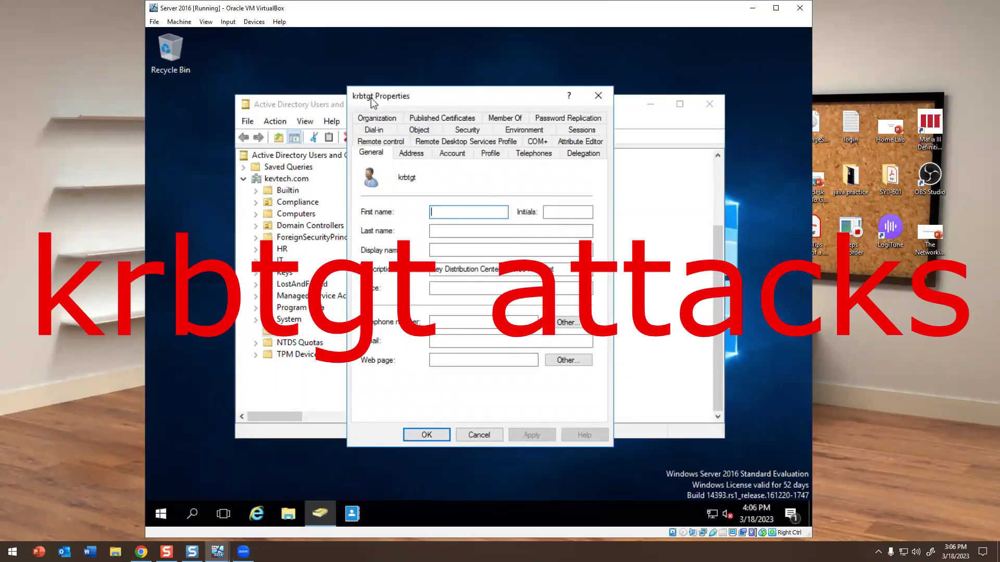
left_click_drag(456, 269, 430, 270)
left_click(498, 268)
left_click_drag(567, 269, 400, 263)
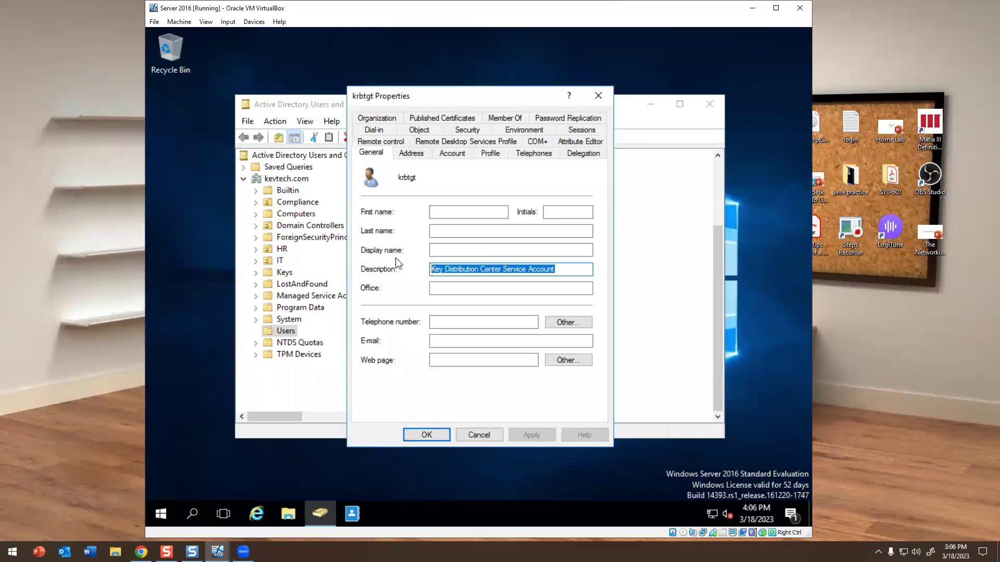
- Switch to Chrome, search Google for "krbtgt account hacked" in a new tab, and maximize the browser window
left_click(141, 552)
left_click_drag(249, 33, 497, 331)
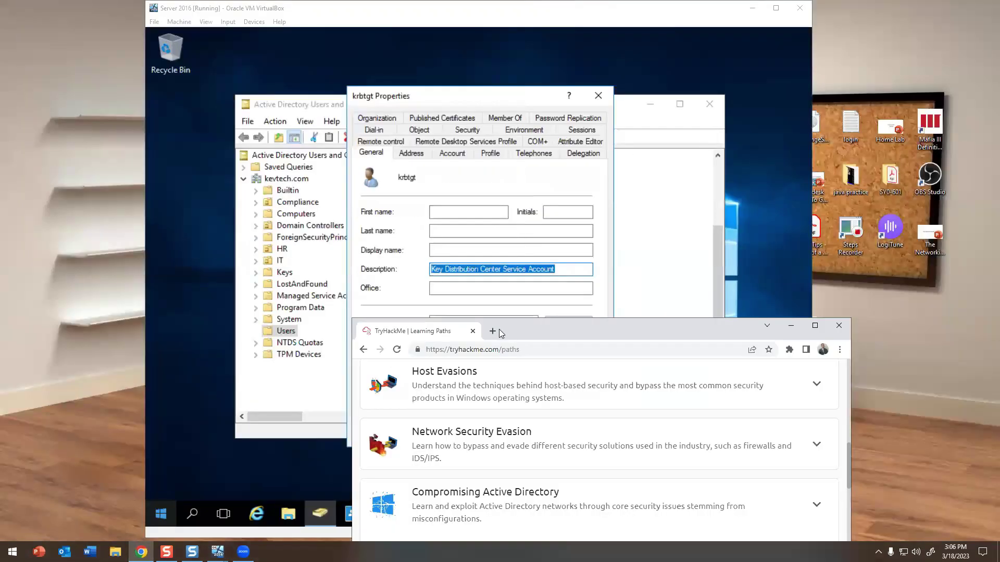
left_click(496, 332)
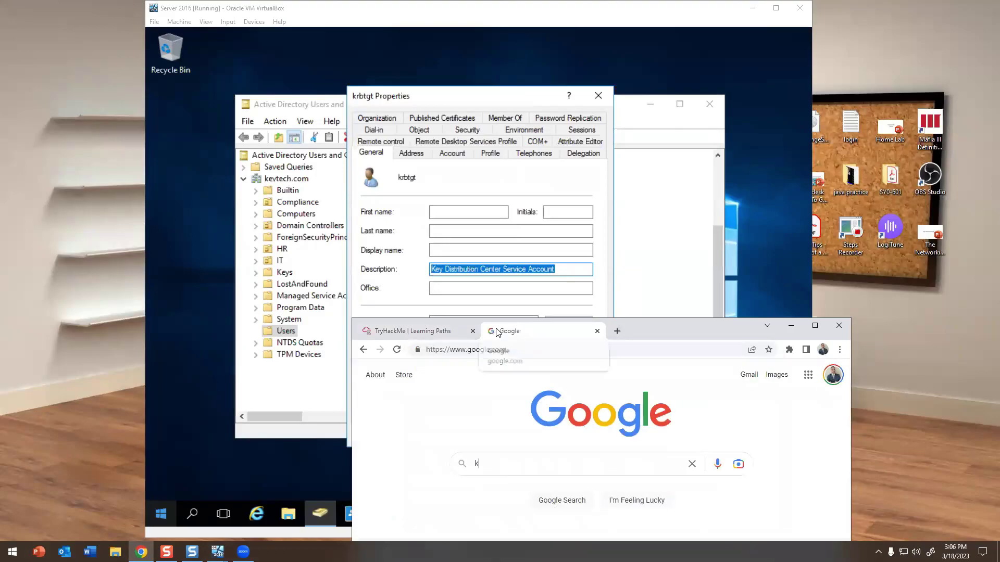
type("krbtgt")
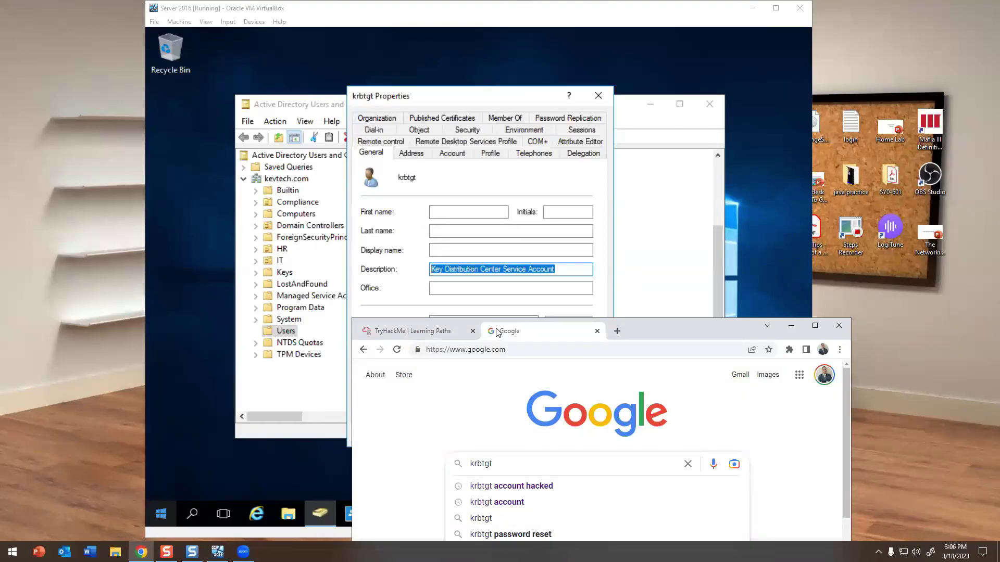
key("Down")
key("Return")
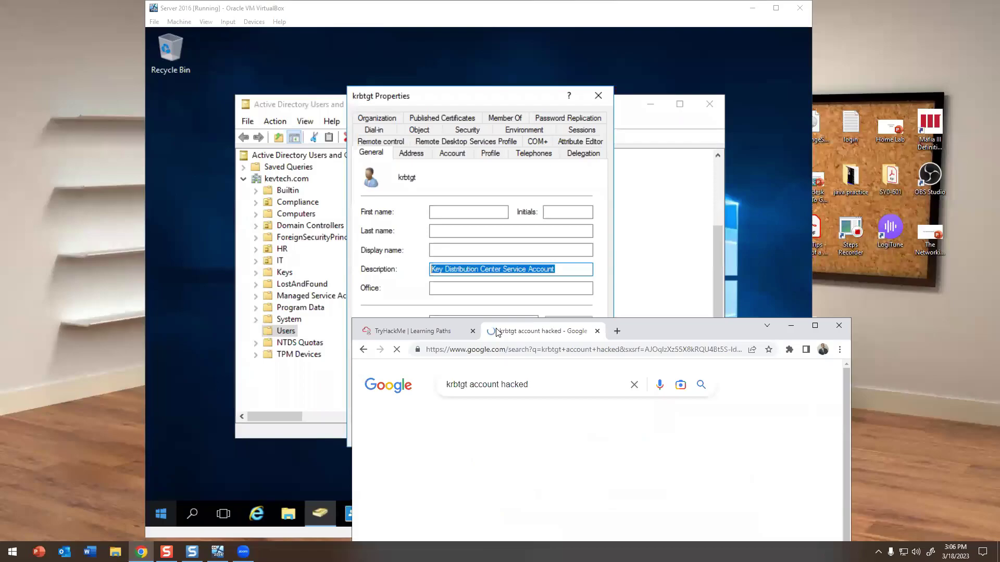
left_click(815, 325)
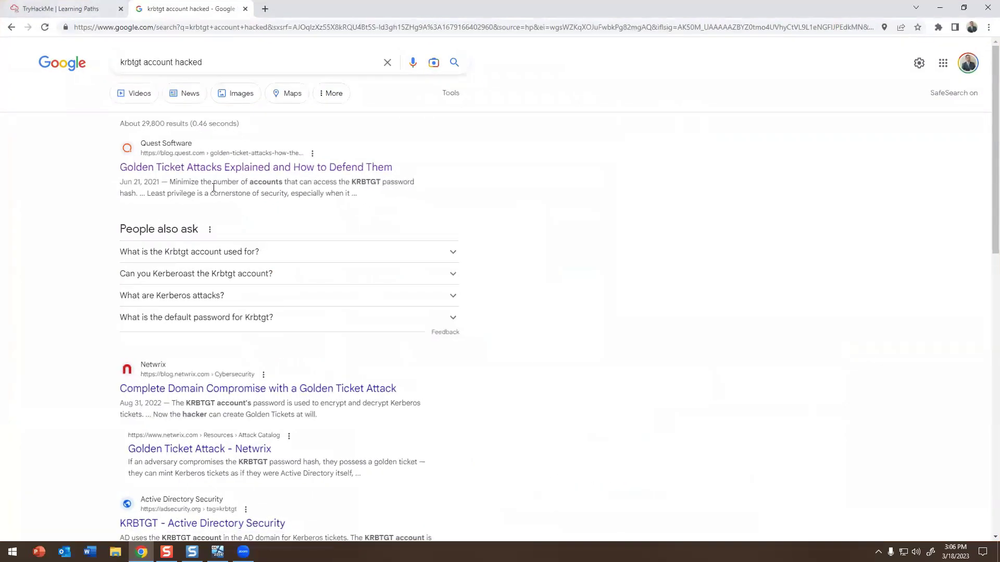
- Open Quest's Golden Ticket attacks article and read how the attack works and what information attackers need
left_click(204, 173)
scroll(295, 213, "down", 9)
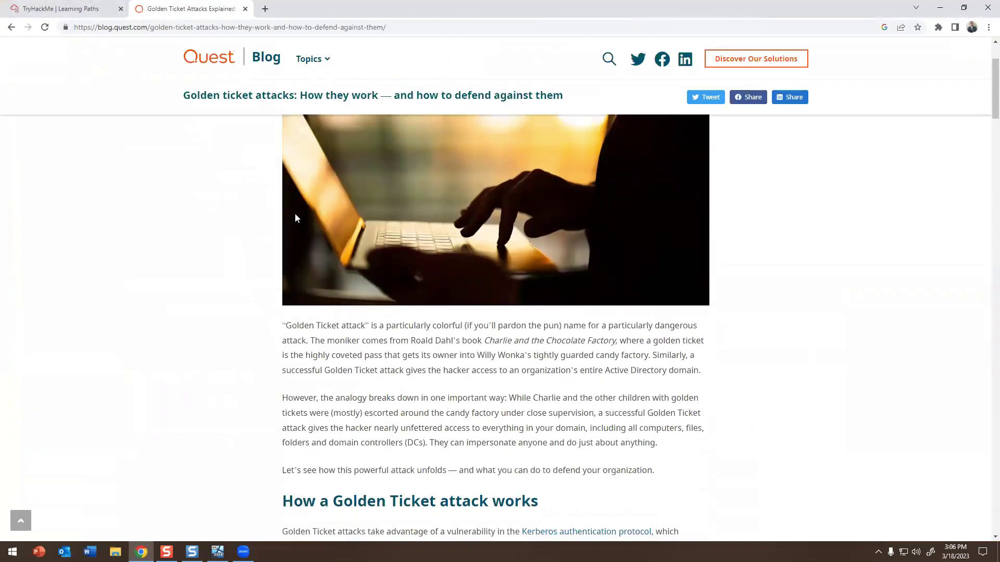
scroll(295, 213, "down", 3)
scroll(294, 218, "up", 6)
scroll(294, 224, "down", 7)
scroll(293, 227, "down", 5)
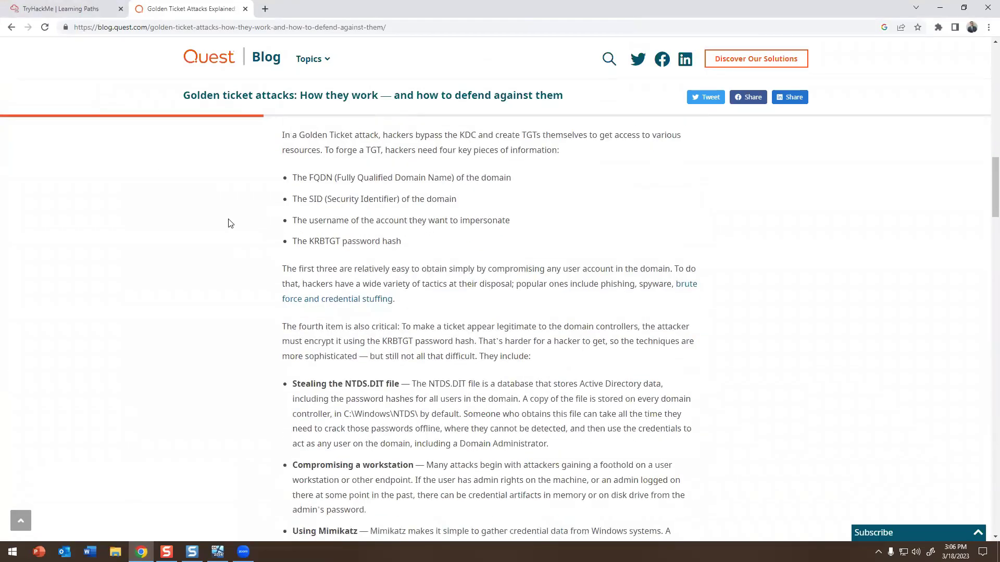
- Search Google for "krbtgt password reset best practices" in another new tab
left_click(266, 8)
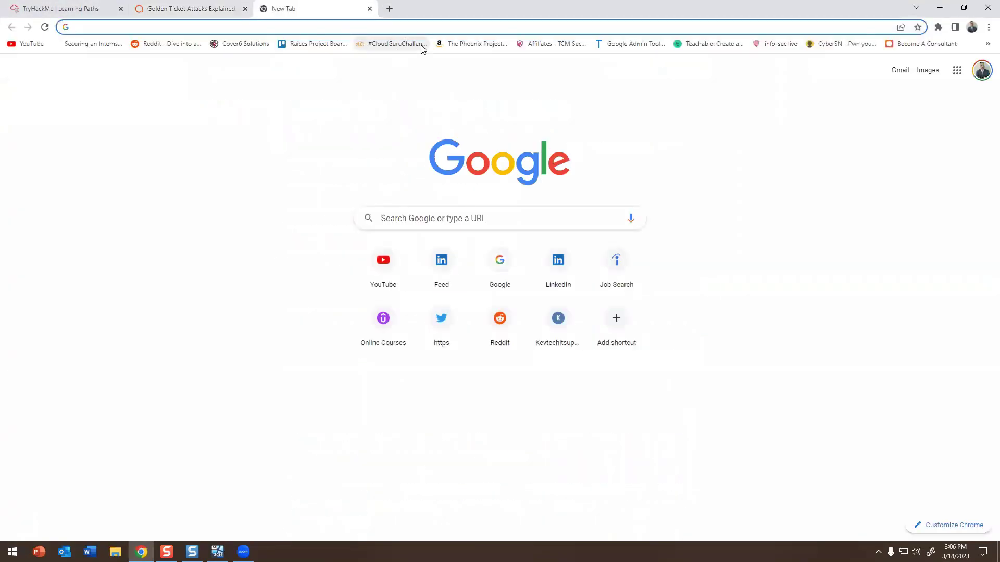
type("f")
key("BackSpace")
type("g")
key("Return")
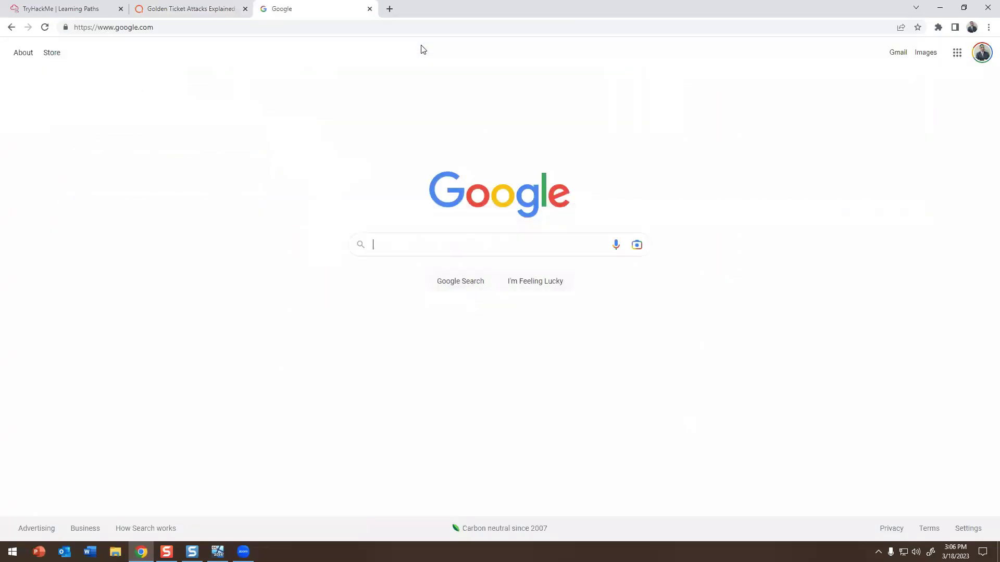
type("k")
key("Down")
key("BackSpace")
key("BackSpace")
key("BackSpace")
key("BackSpace")
key("BackSpace")
key("BackSpace")
key("BackSpace")
key("BackSpace")
key("BackSpace")
key("BackSpace")
key("BackSpace")
key("BackSpace")
key("BackSpace")
key("BackSpace")
key("BackSpace")
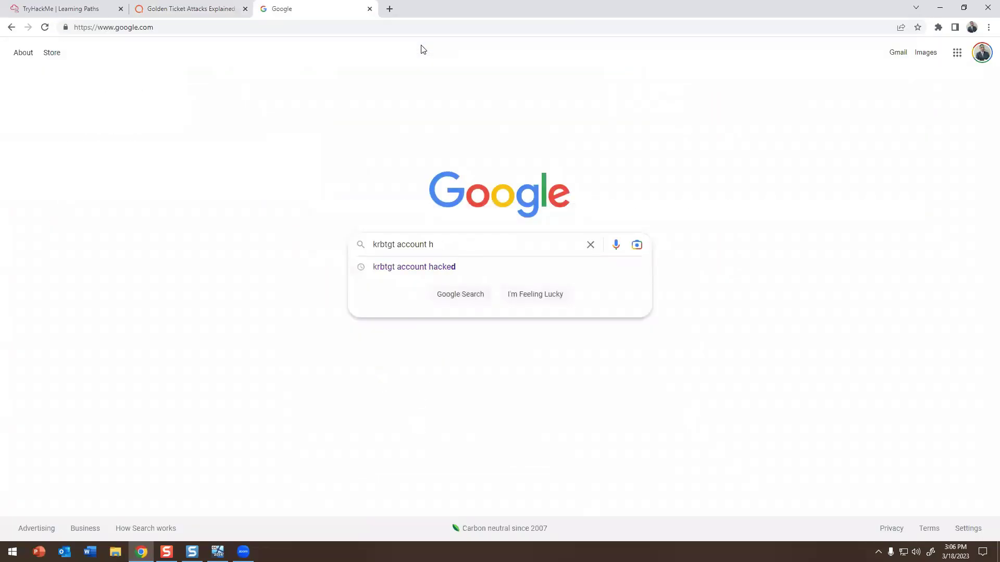
type("pass")
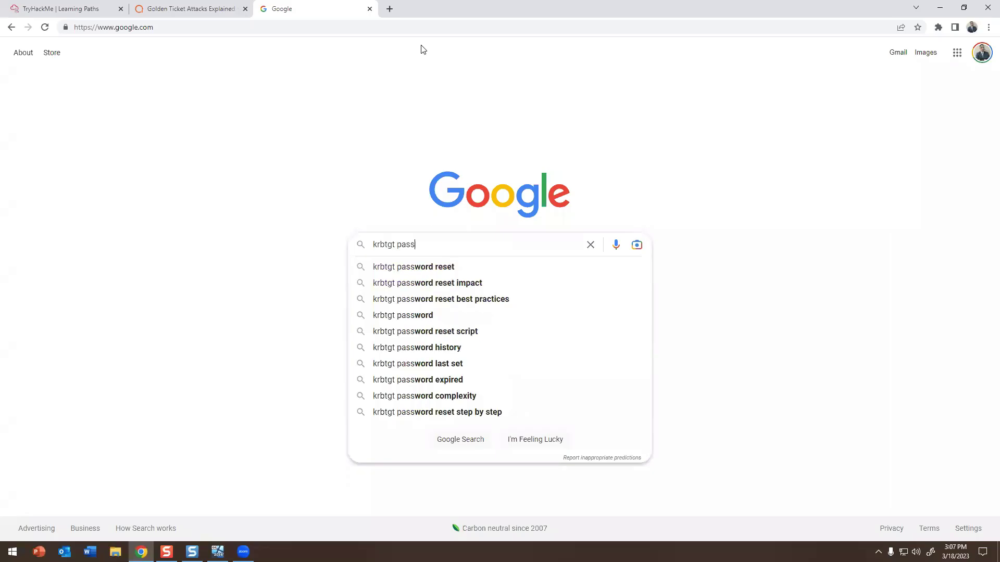
key("Down")
key("Down")
key("Down")
key("Return")
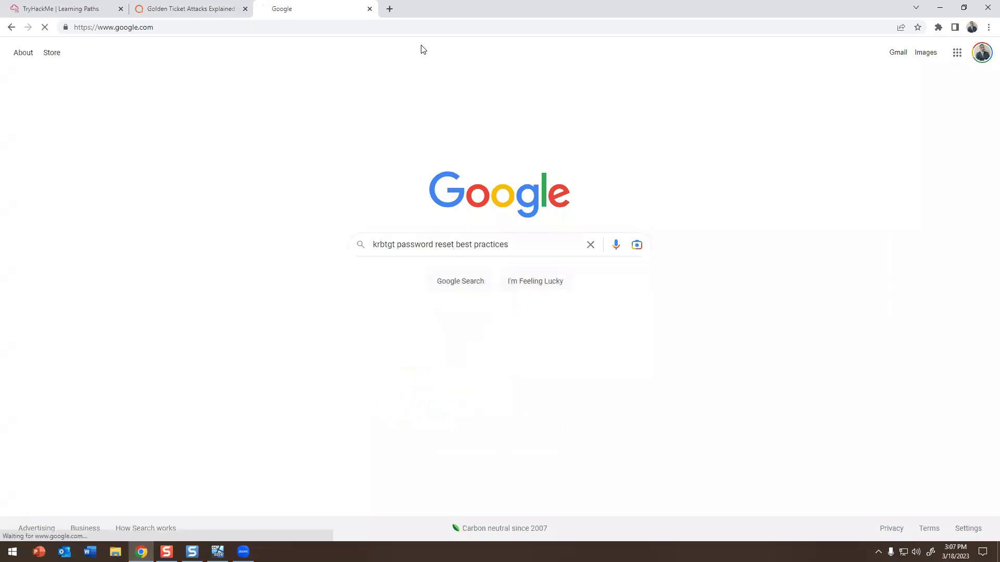
- Read the featured snippet on how often and how many times to reset the KRBTGT password, highlighting its key phrases
left_click_drag(126, 146, 257, 178)
left_click(255, 178)
left_click_drag(120, 180, 322, 195)
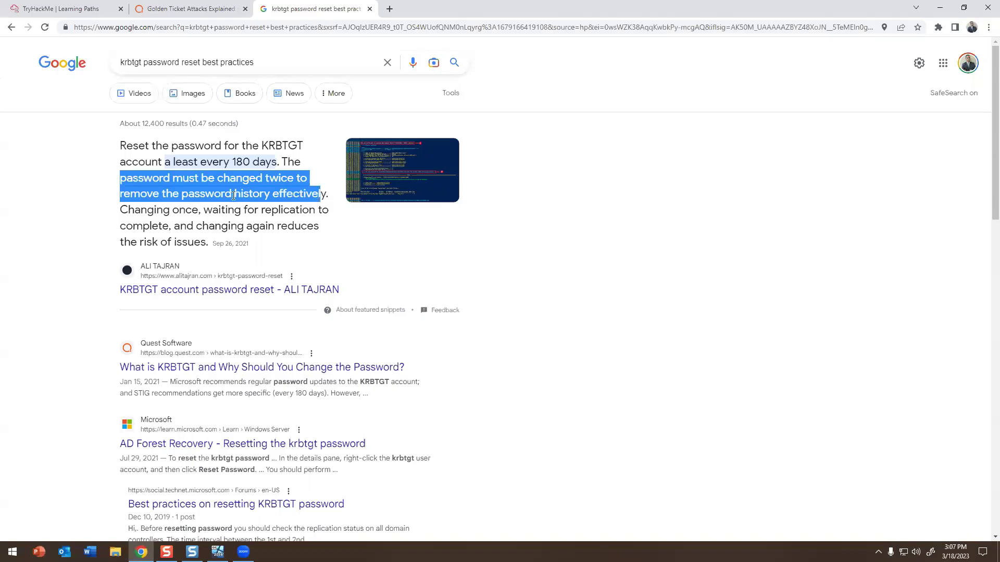
left_click(157, 208)
left_click_drag(151, 210, 172, 228)
left_click(150, 222)
left_click(170, 233)
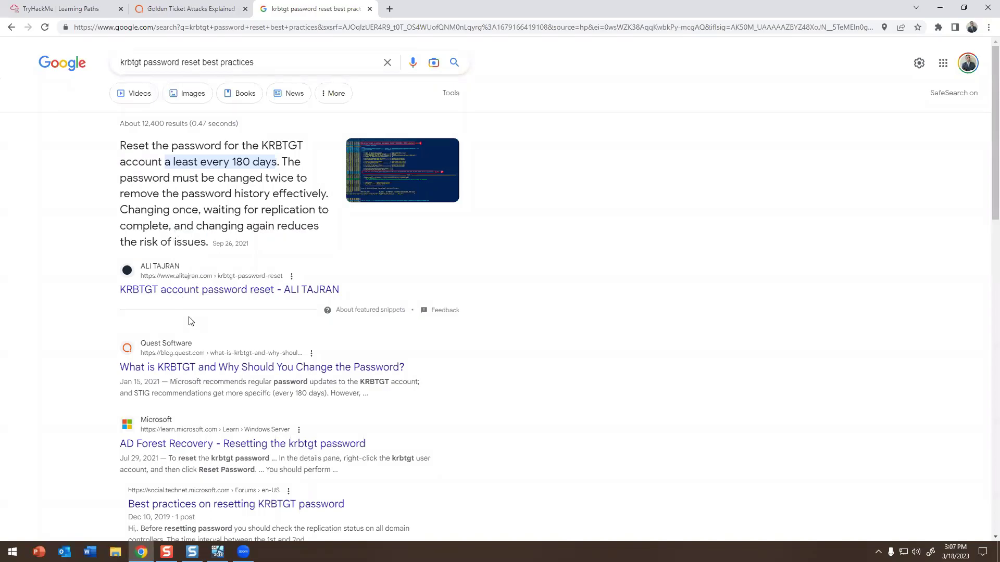
- Open Microsoft's "AD Forest Recovery - Resetting the krbtgt password" article and review the reset procedure
scroll(190, 323, "down", 2)
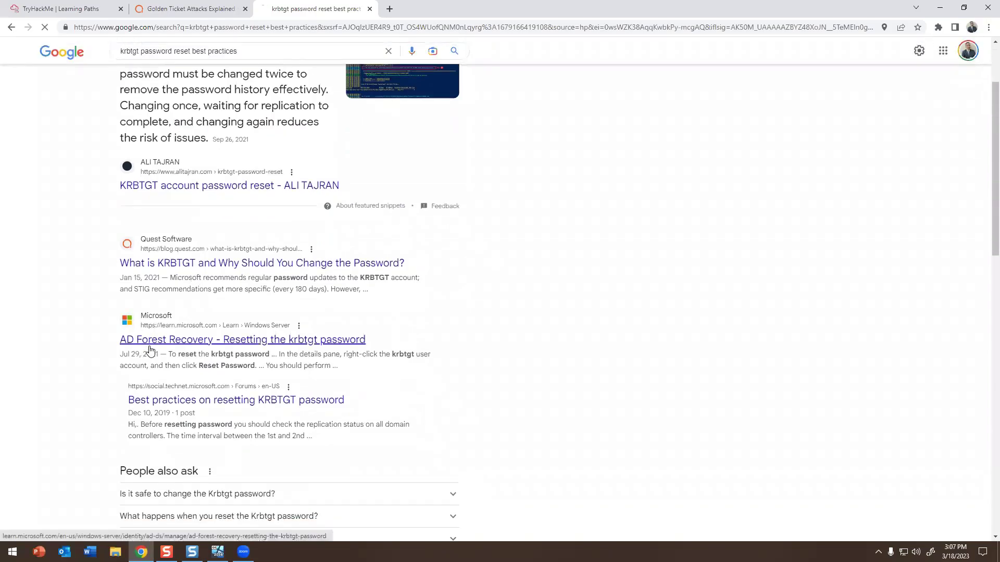
left_click(143, 341)
scroll(321, 237, "down", 4)
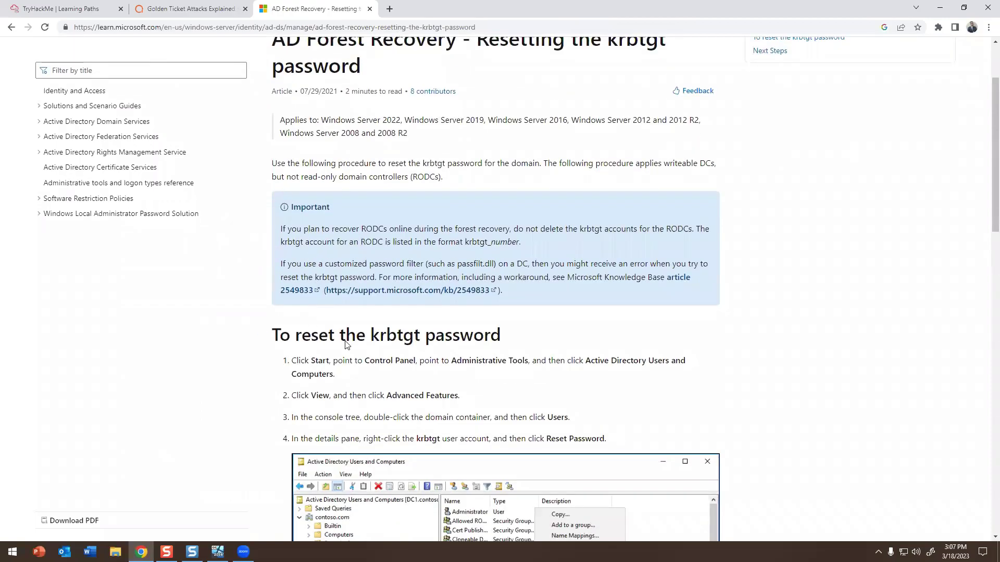
left_click_drag(291, 249, 490, 336)
left_click(417, 292)
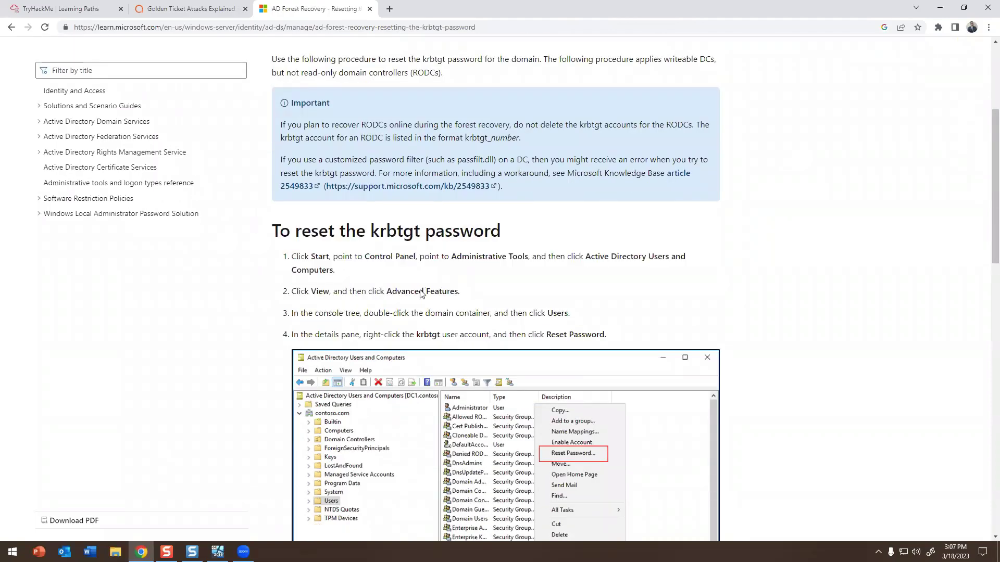
scroll(366, 304, "down", 2)
scroll(366, 199, "down", 5)
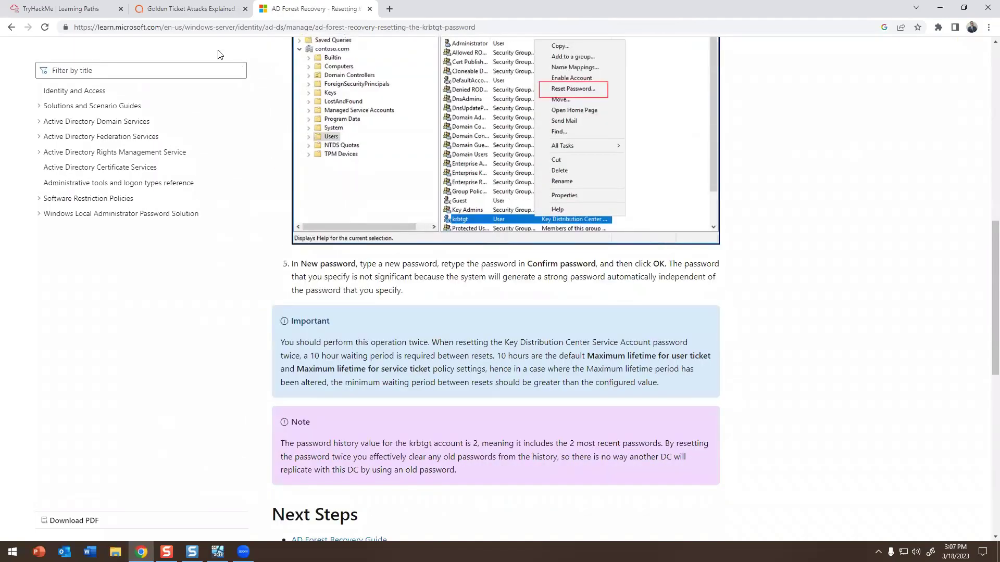
- Copy the web address of the krbtgt password reset article and switch to another window
left_click(204, 27)
right_click(204, 30)
left_click(228, 101)
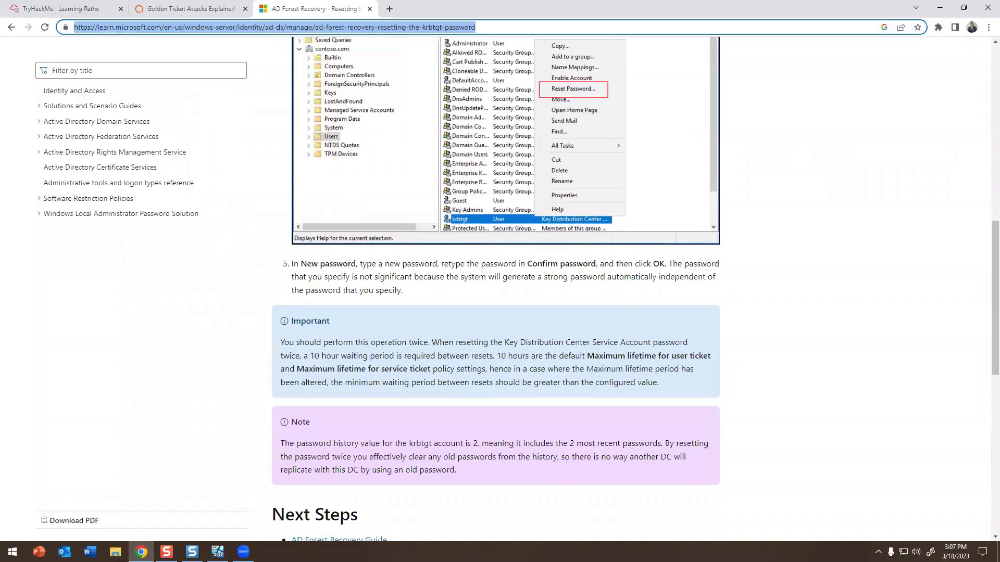
key("alt+Tab")
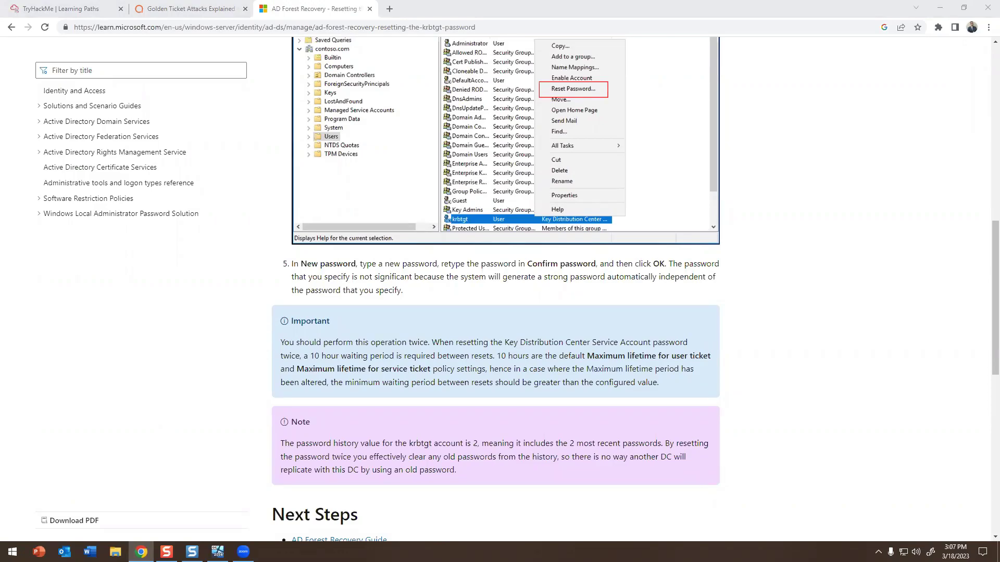
- Examine the krbtgt password reset article again, covering its numbered steps, Important and Note boxes, and recommended content
scroll(270, 279, "up", 10)
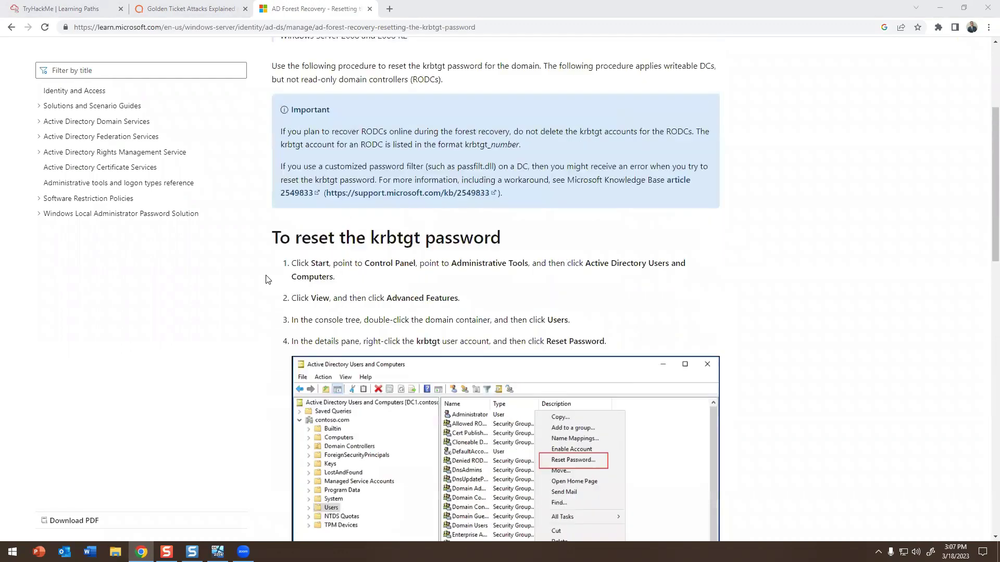
scroll(450, 262, "down", 8)
scroll(269, 396, "up", 10)
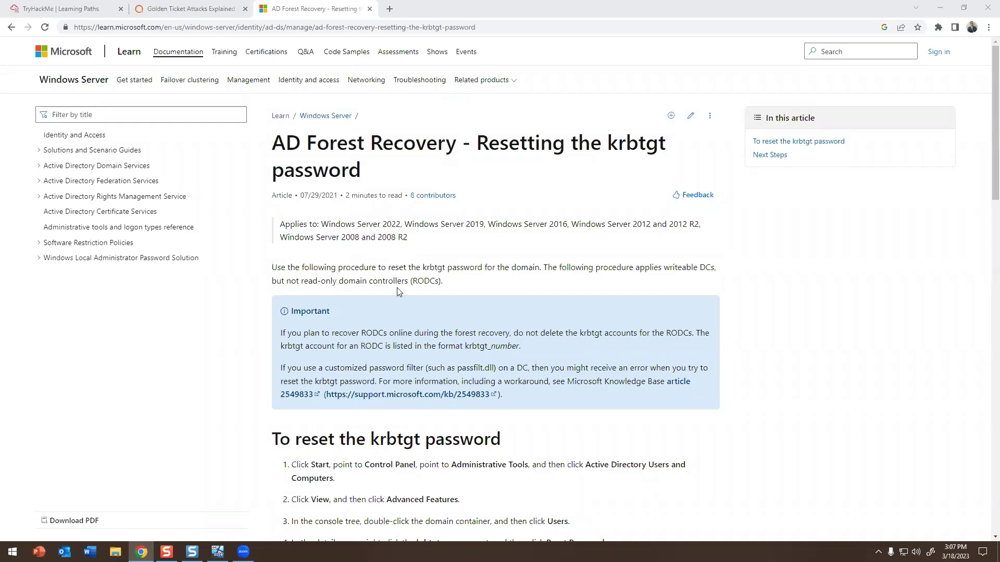
scroll(374, 312, "down", 5)
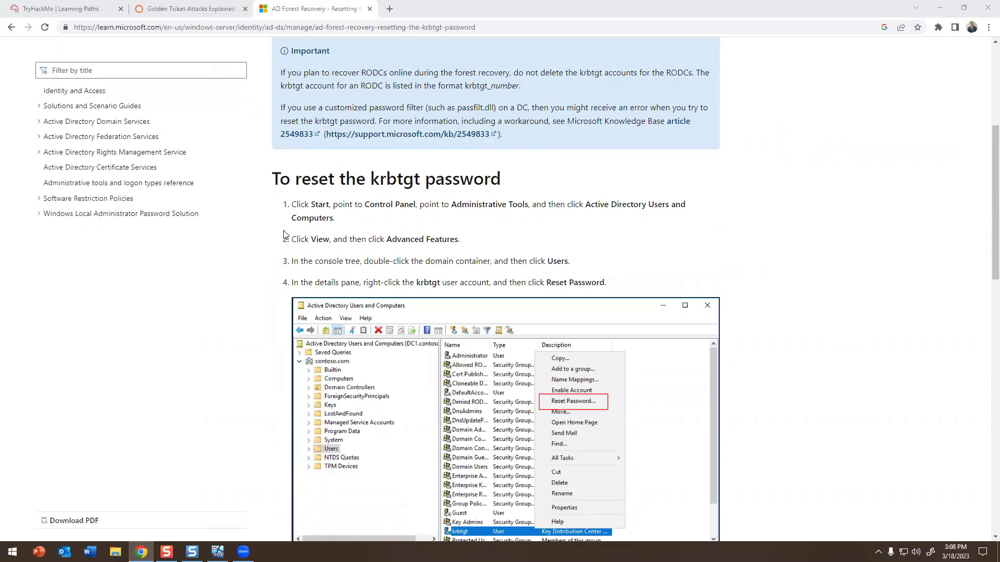
scroll(285, 245, "down", 5)
scroll(285, 250, "down", 4)
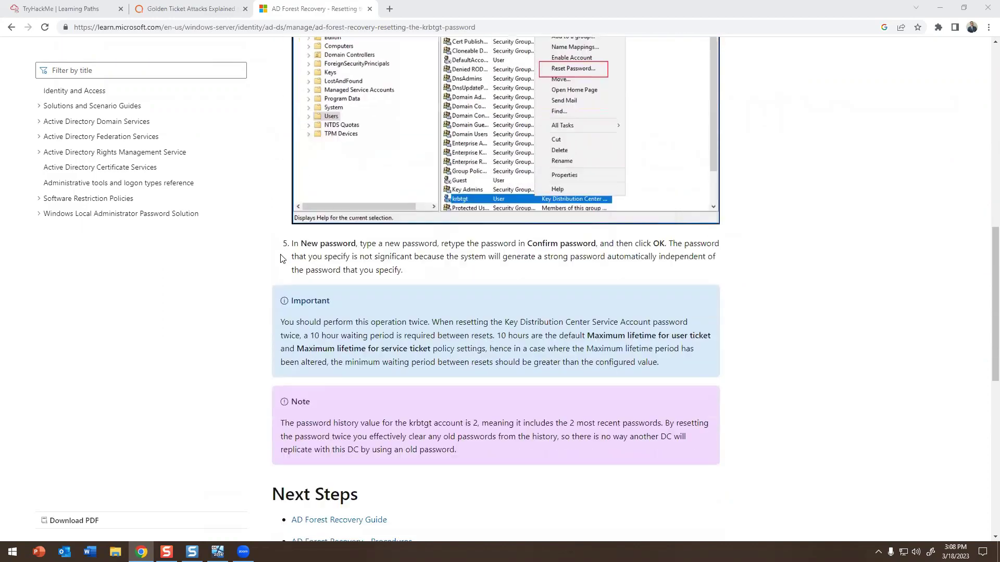
scroll(348, 282, "up", 2)
scroll(348, 282, "down", 6)
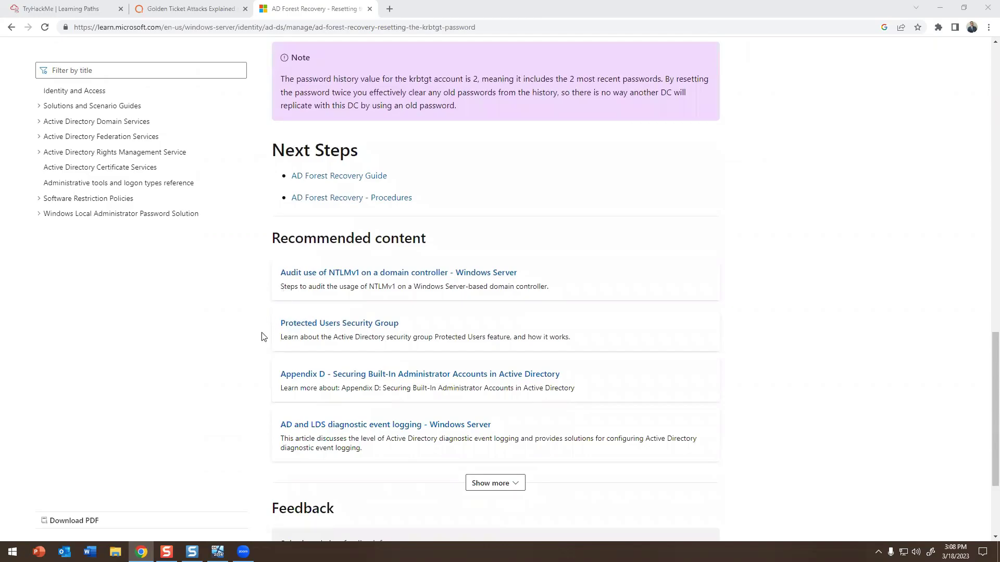
scroll(263, 336, "up", 9)
scroll(263, 336, "up", 9)
scroll(531, 329, "down", 6)
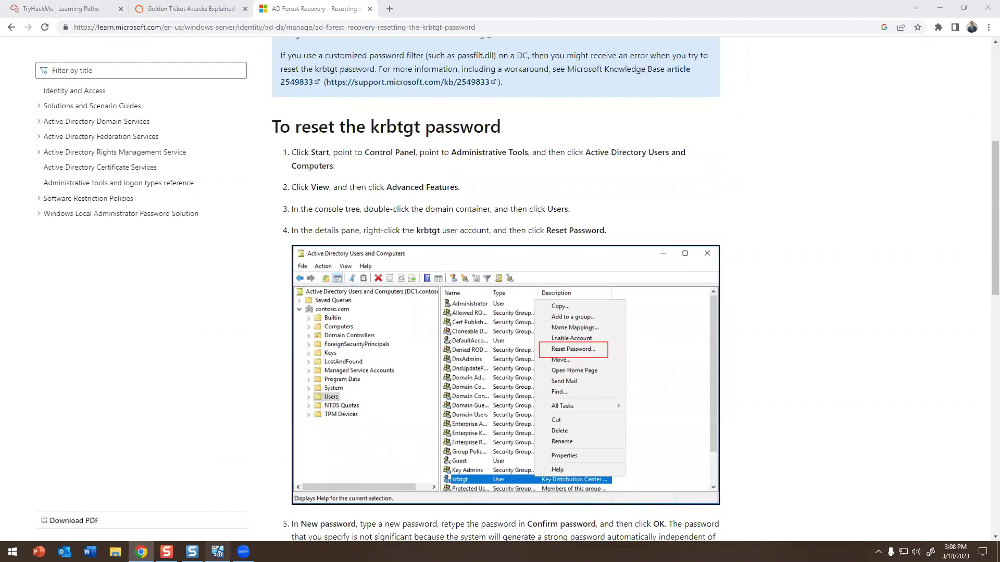
- Return to the Server 2016 virtual machine and inspect krbtgt's address, account options and group memberships, widening the group name column
left_click(217, 552)
left_click(411, 153)
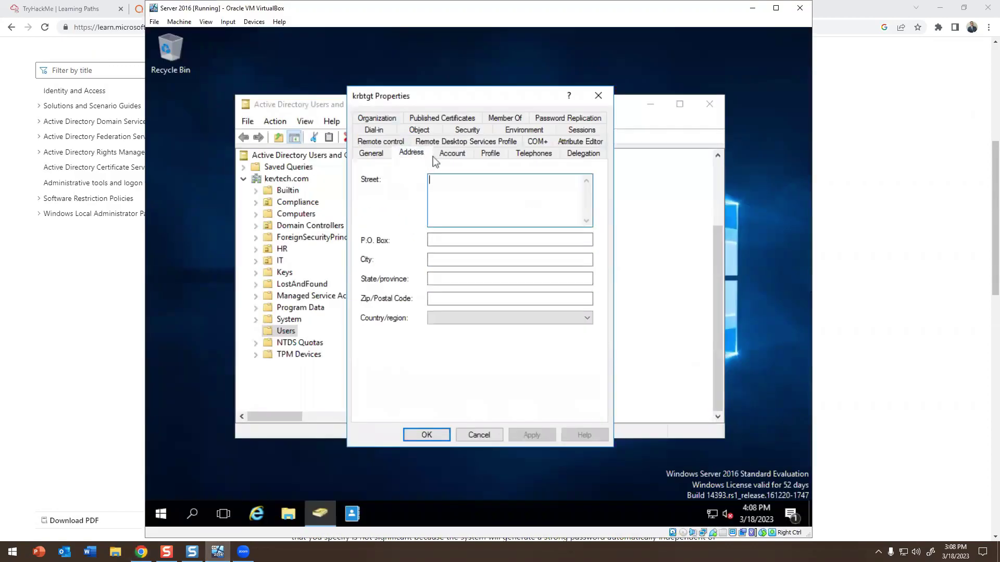
left_click(444, 152)
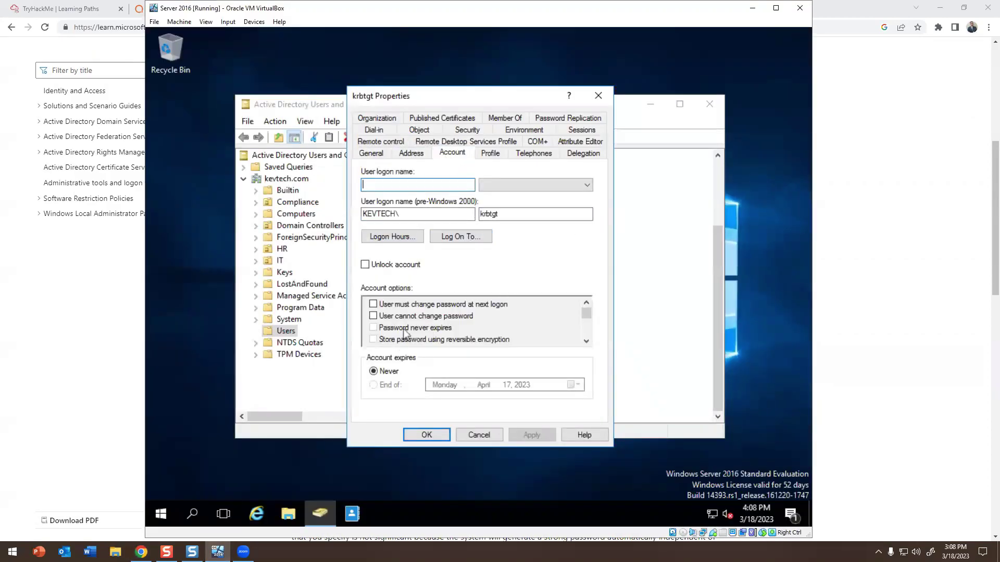
left_click(518, 119)
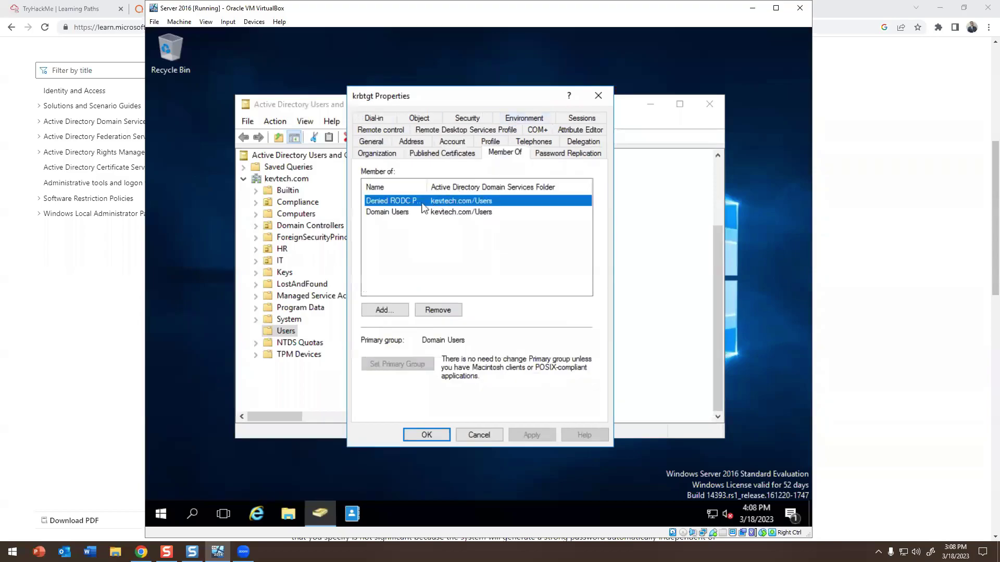
left_click_drag(427, 187, 543, 187)
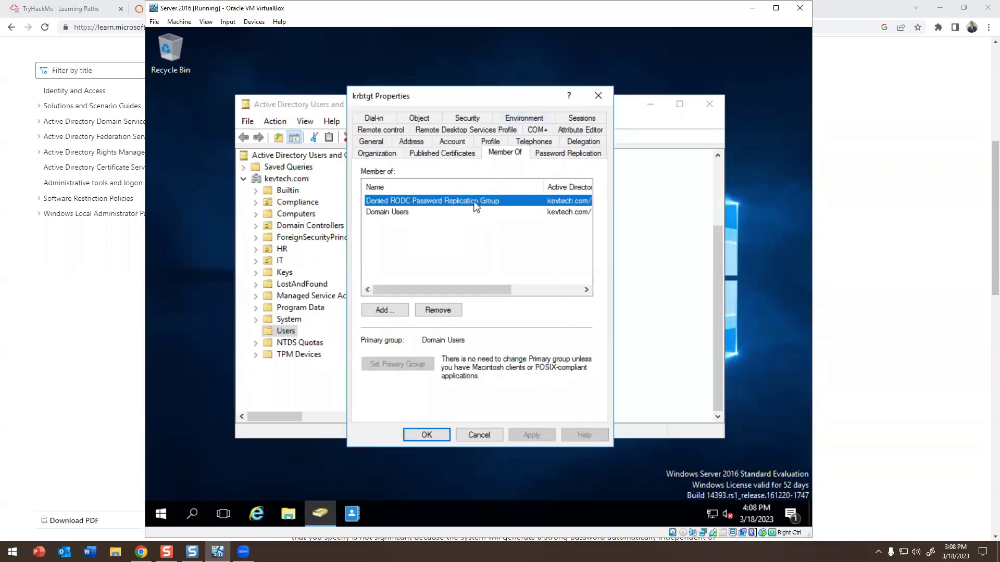
- Read the description in the Denied RODC Password Replication Group's properties, and close the group's and krbtgt's properties
double_click(411, 202)
left_click_drag(492, 226, 627, 224)
left_click(517, 226)
left_click_drag(491, 225, 424, 229)
left_click(504, 225)
left_click_drag(530, 226, 614, 227)
left_click(577, 222)
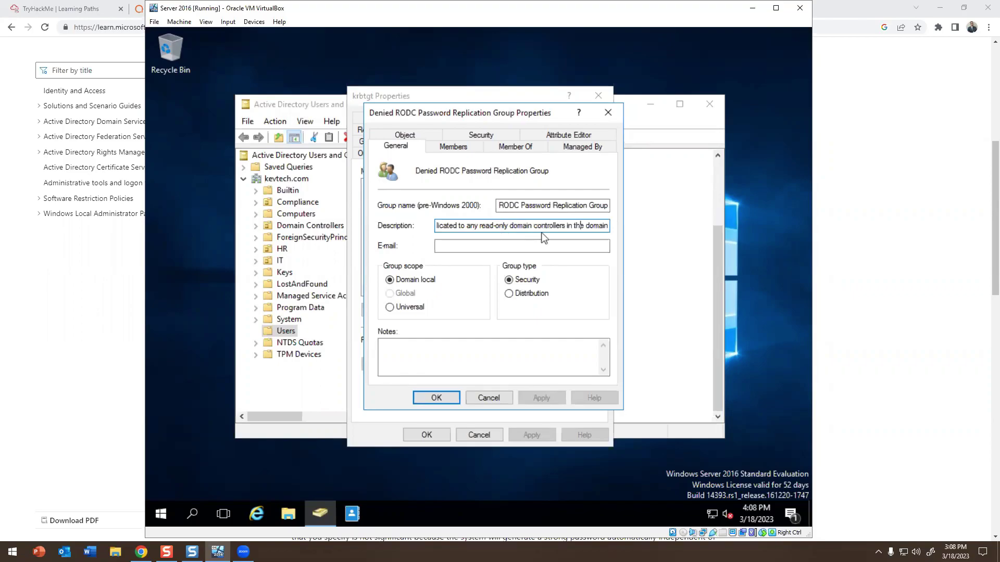
left_click_drag(553, 225, 619, 225)
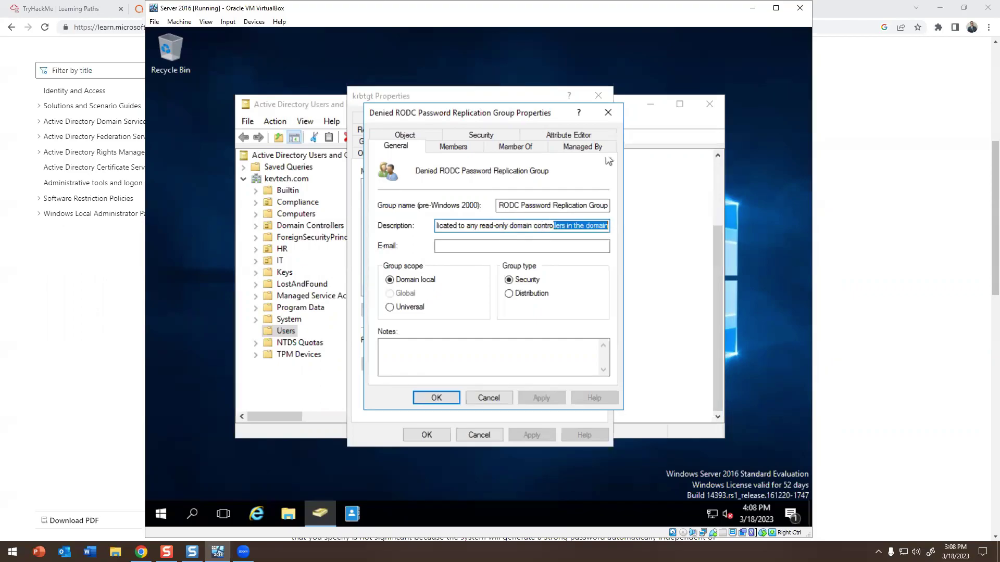
left_click(607, 112)
left_click(598, 96)
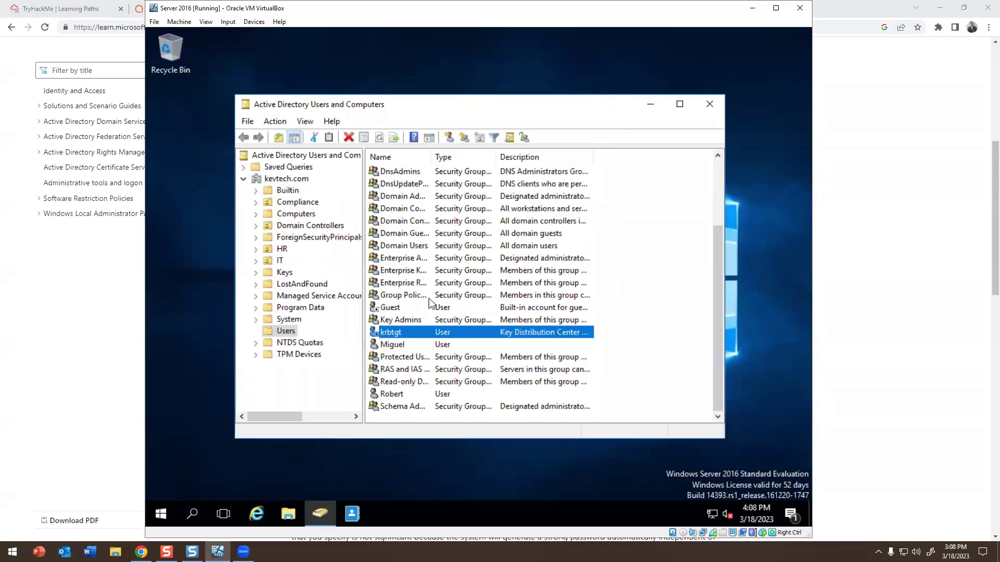
- Try to delete the krbtgt user account, confirming the deletion and dismissing the resulting message
right_click(379, 337)
right_click(378, 329)
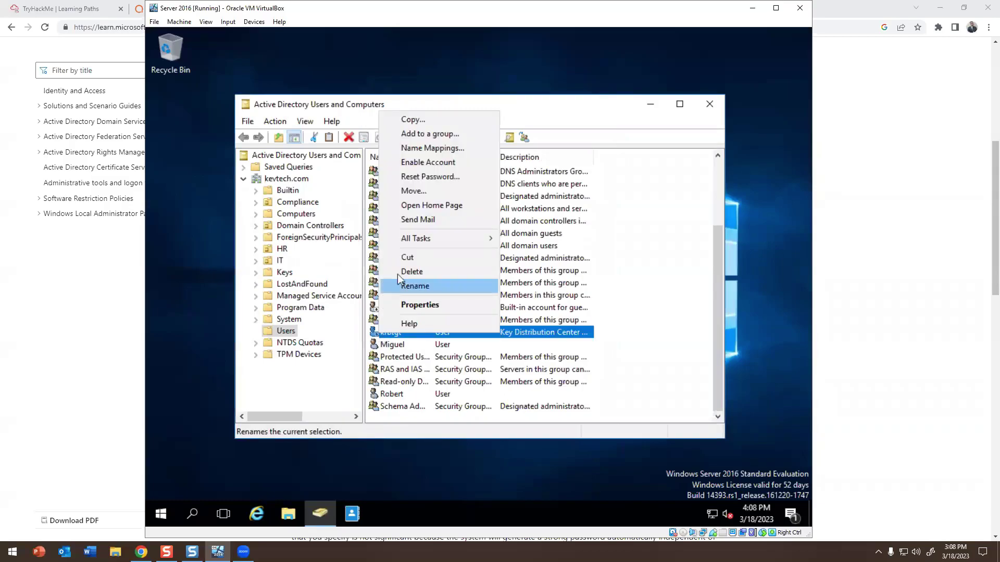
left_click(409, 268)
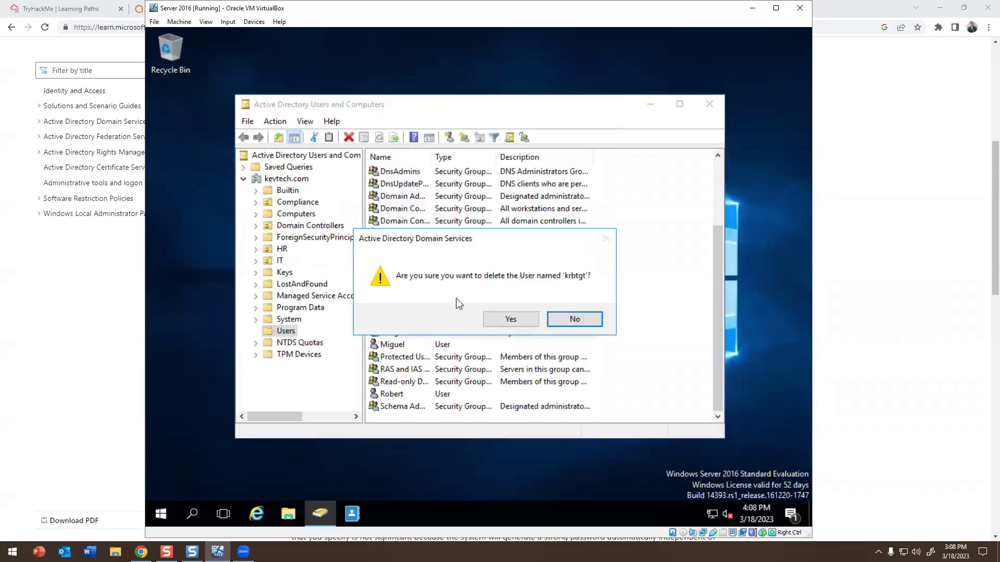
left_click(503, 320)
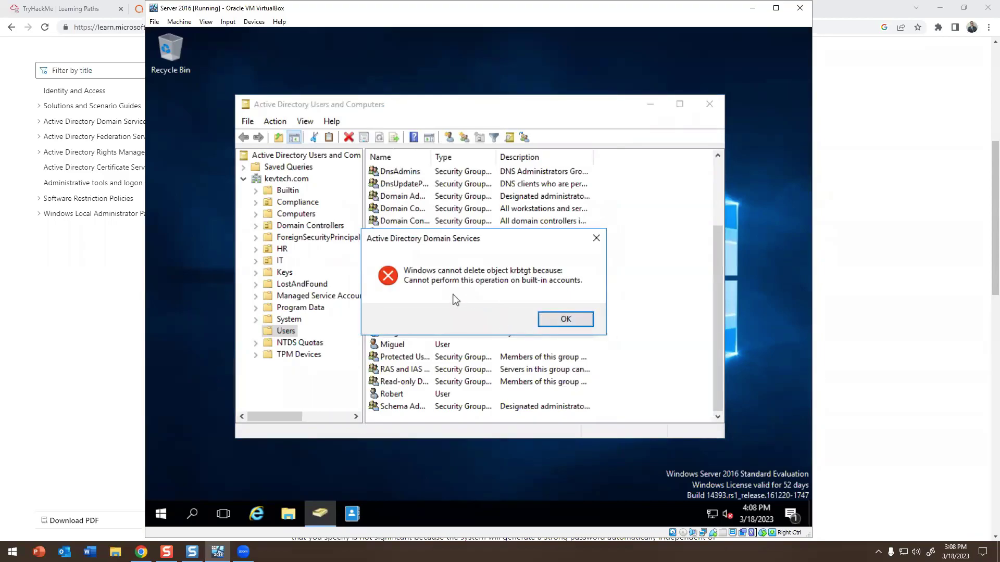
left_click(590, 320)
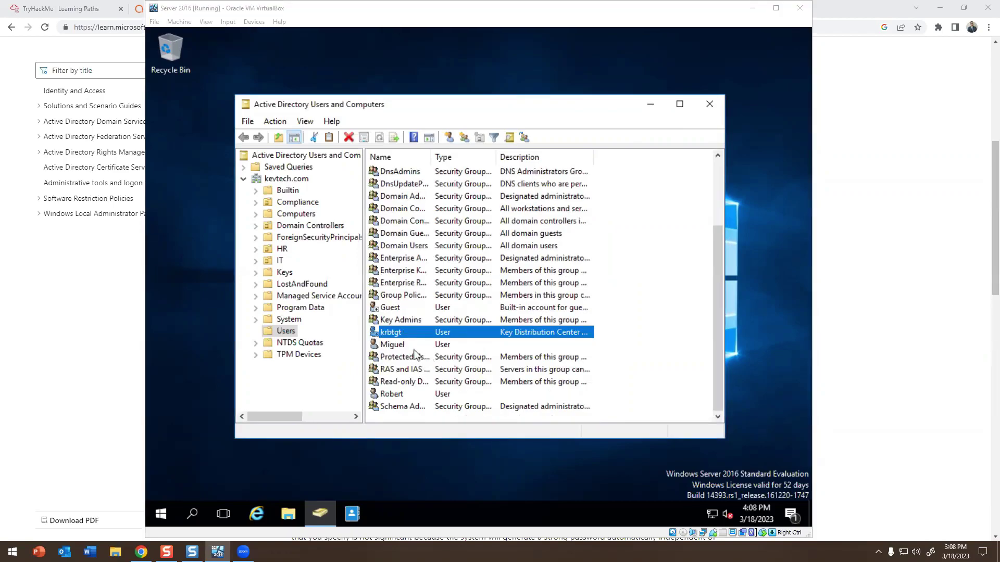
- Switch to the Chrome browser and open google.com in a new tab
left_click(95, 324)
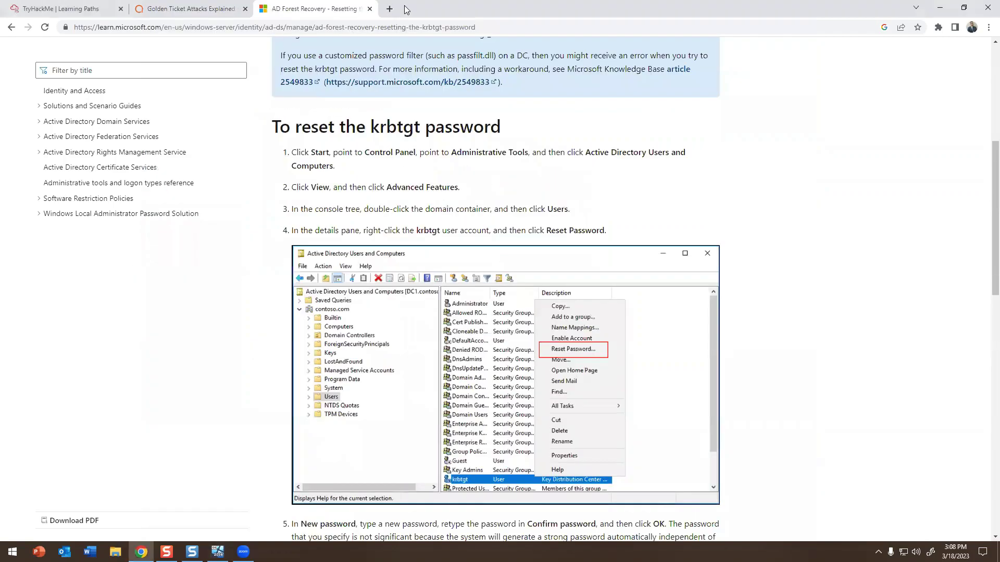
key("ctrl+t")
type("google.com")
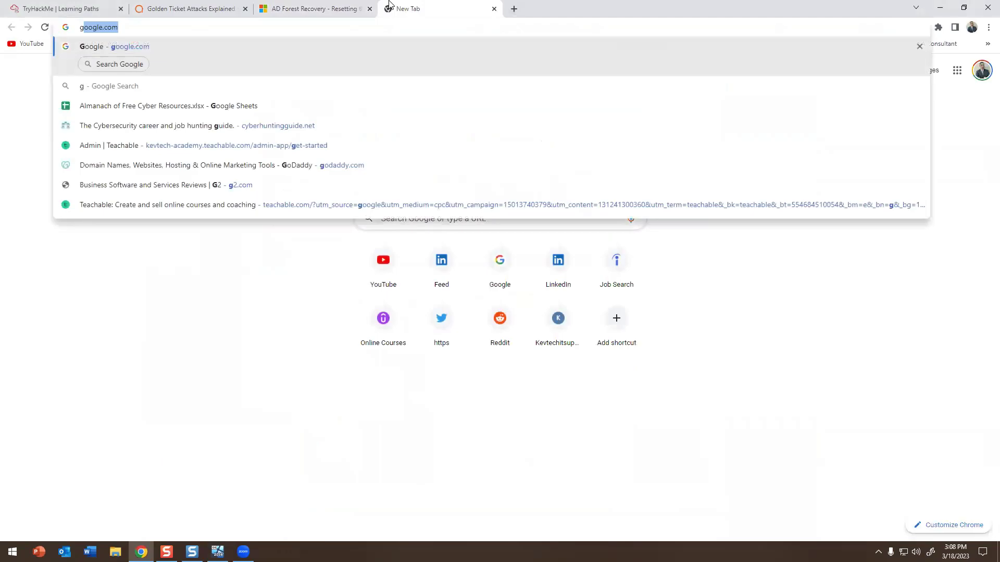
key("Return")
- Search Google for "mimikatz krbtgt hash" using the suggested query
type("l")
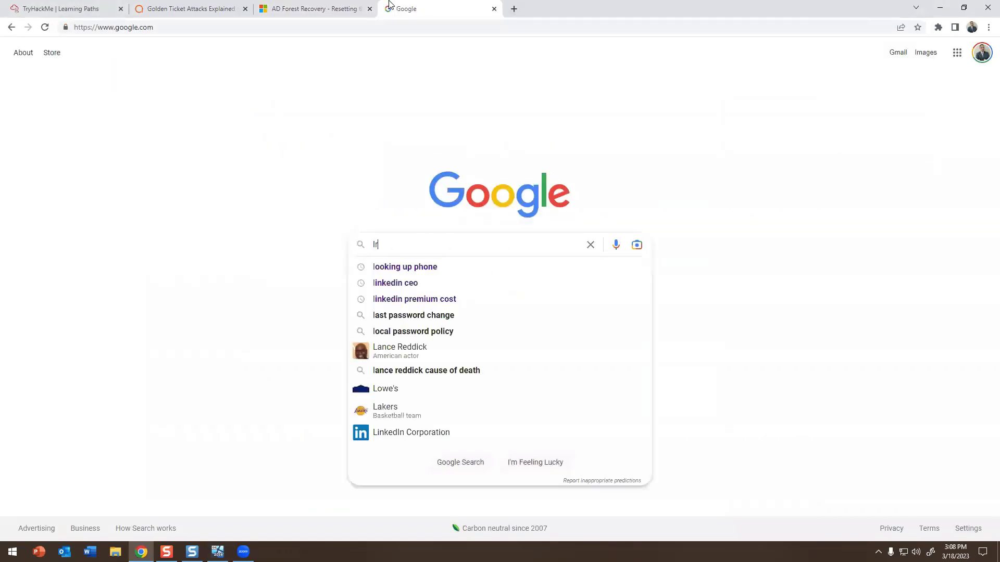
key("BackSpace")
type("krb")
key("Down")
key("BackSpace")
key("BackSpace")
key("BackSpace")
key("BackSpace")
key("BackSpace")
key("BackSpace")
key("BackSpace")
key("BackSpace")
key("BackSpace")
key("BackSpace")
key("BackSpace")
key("BackSpace")
key("BackSpace")
key("BackSpace")
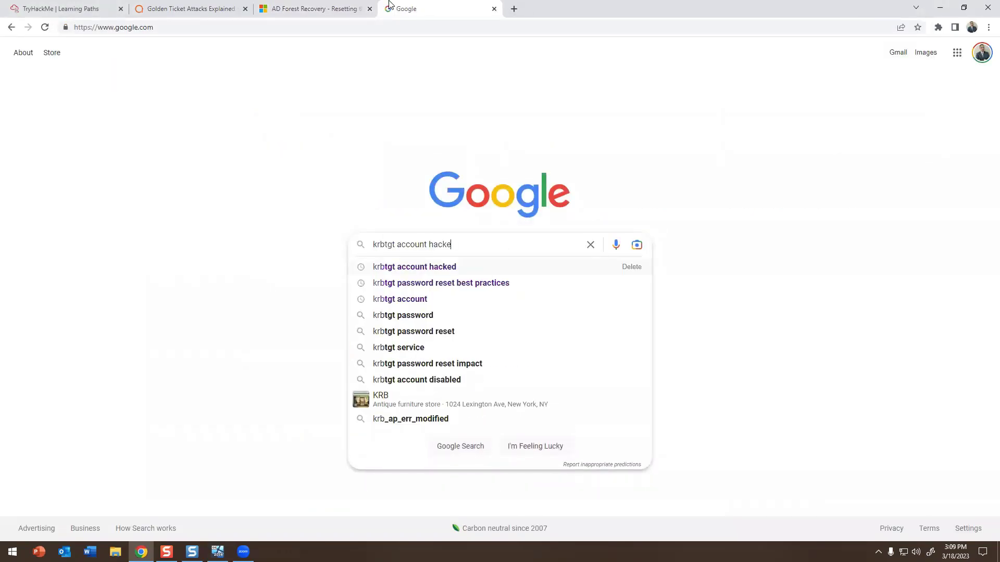
type("mimik")
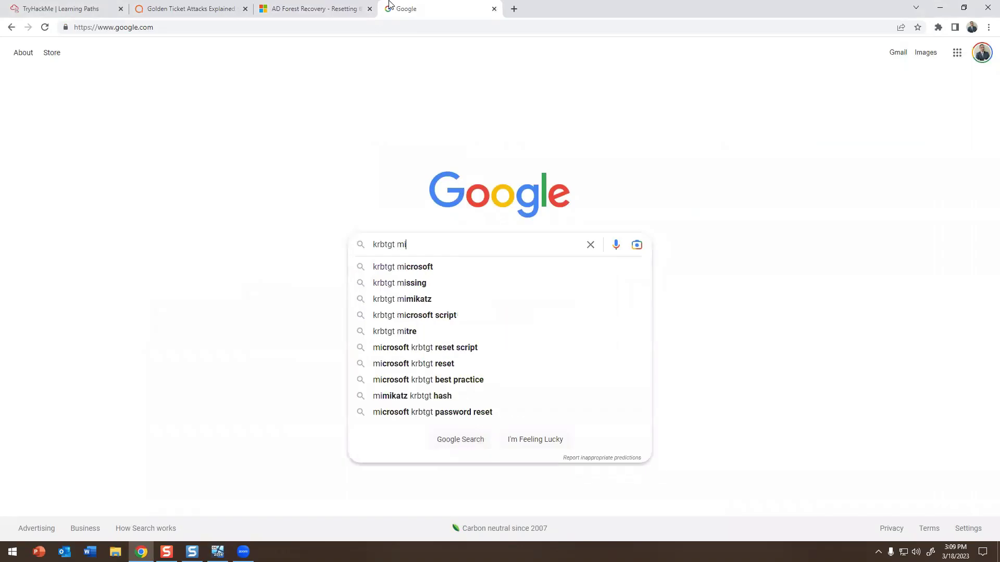
key("Down")
key("Down")
key("Return")
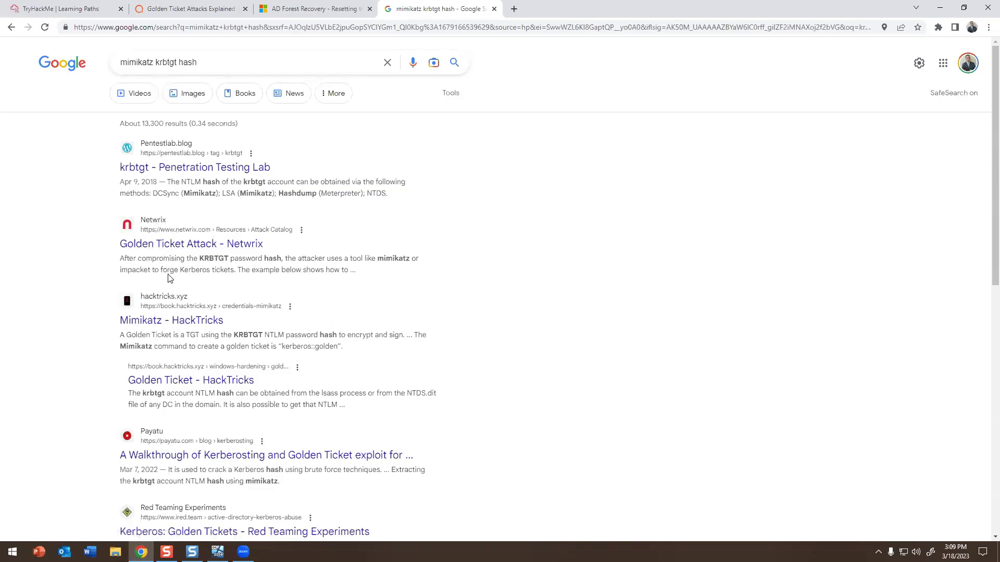
- Open the Penetration Testing Lab krbtgt page and examine its Golden Ticket article, including the Kiwi section and the page's tag heading
left_click(168, 168)
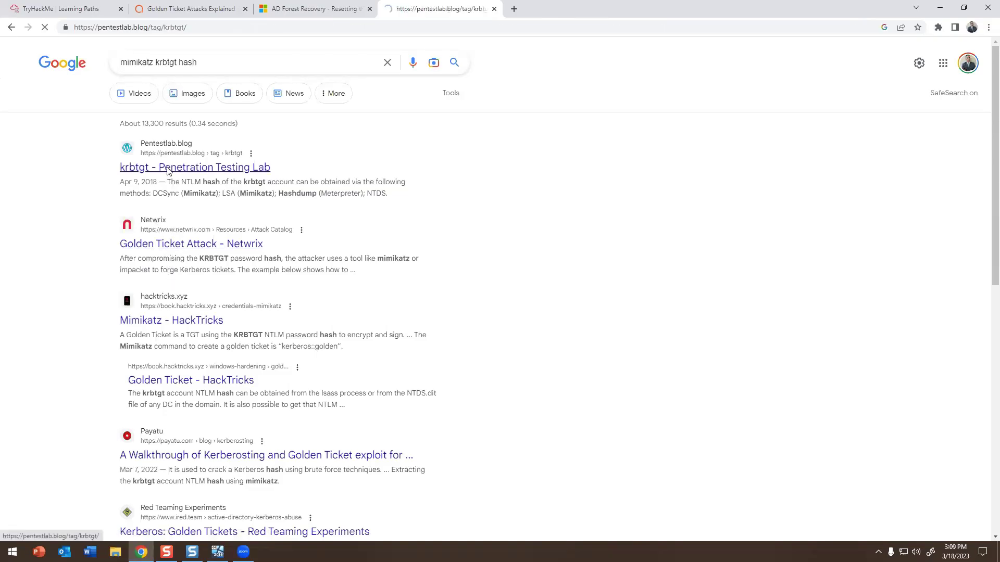
scroll(260, 312, "down", 3)
left_click_drag(239, 237, 458, 320)
left_click(321, 274)
scroll(312, 260, "down", 9)
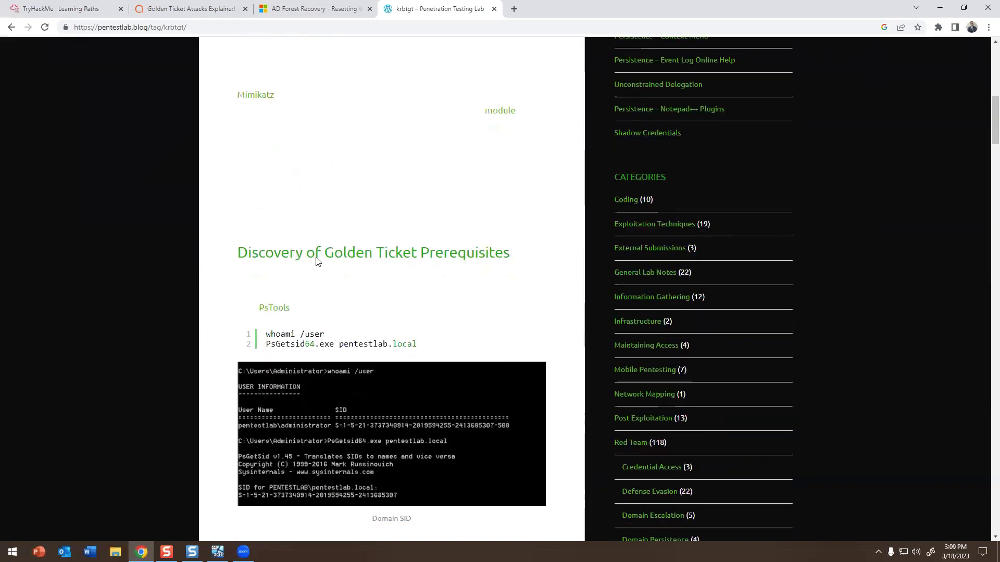
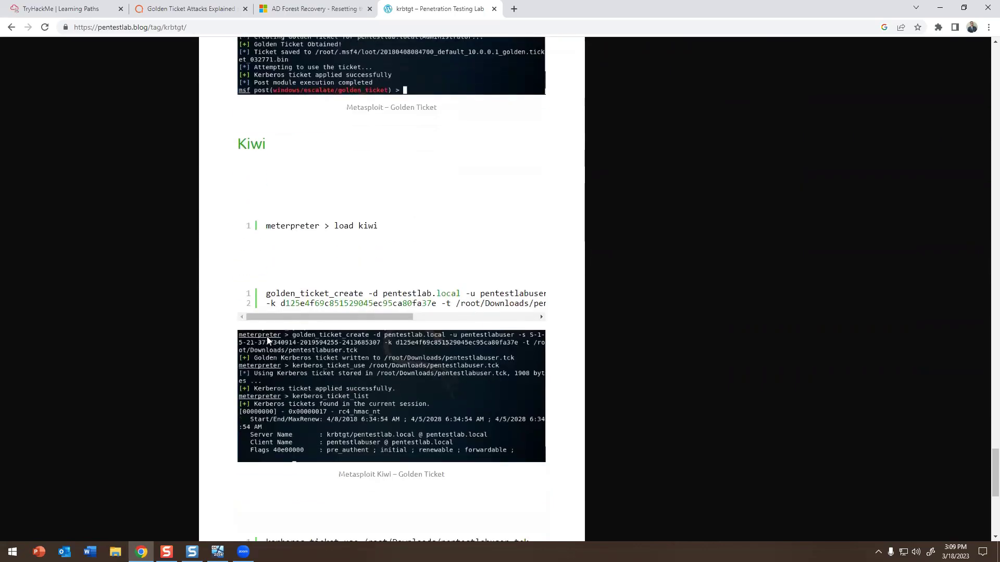
scroll(267, 339, "down", 5)
scroll(243, 341, "up", 13)
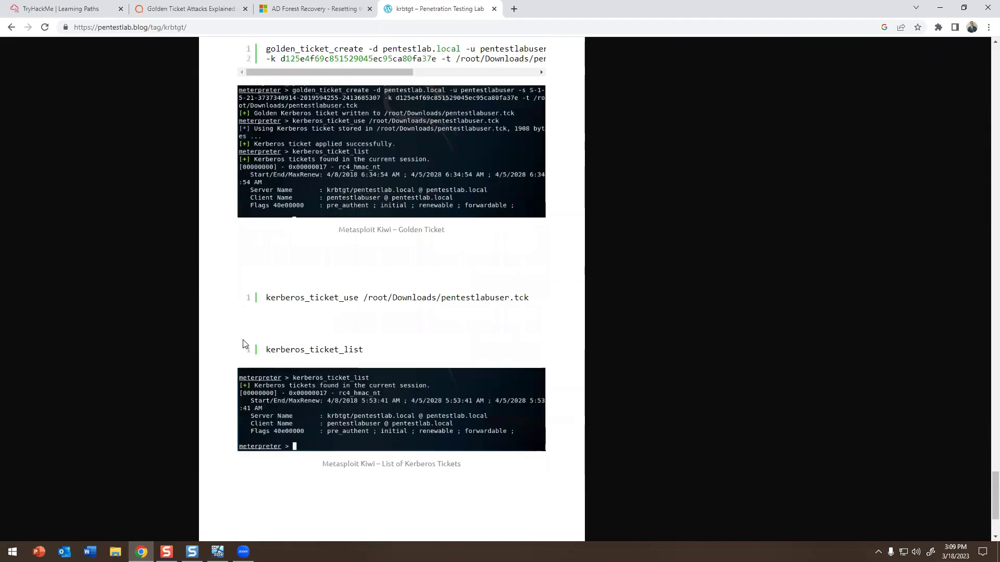
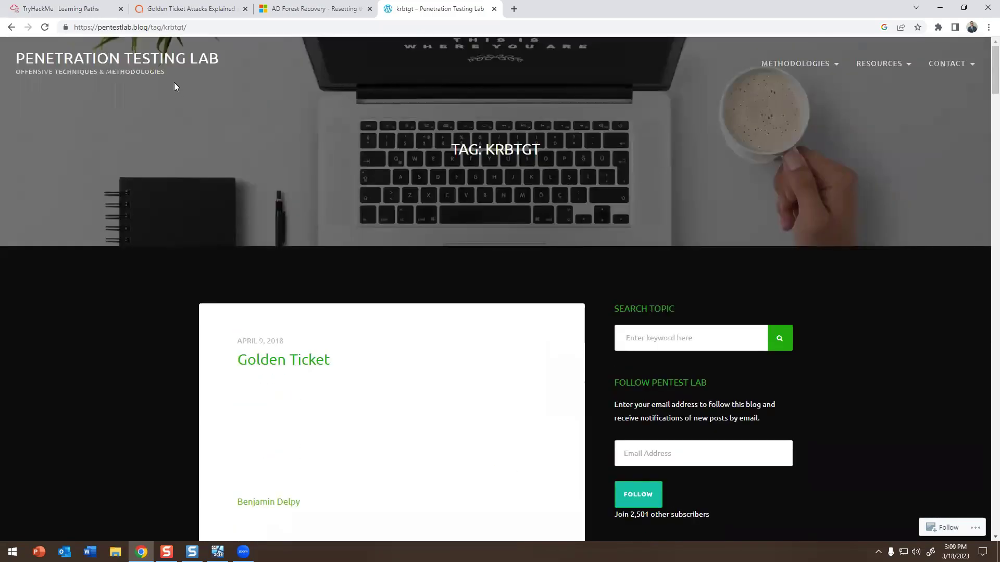
left_click_drag(542, 154, 445, 149)
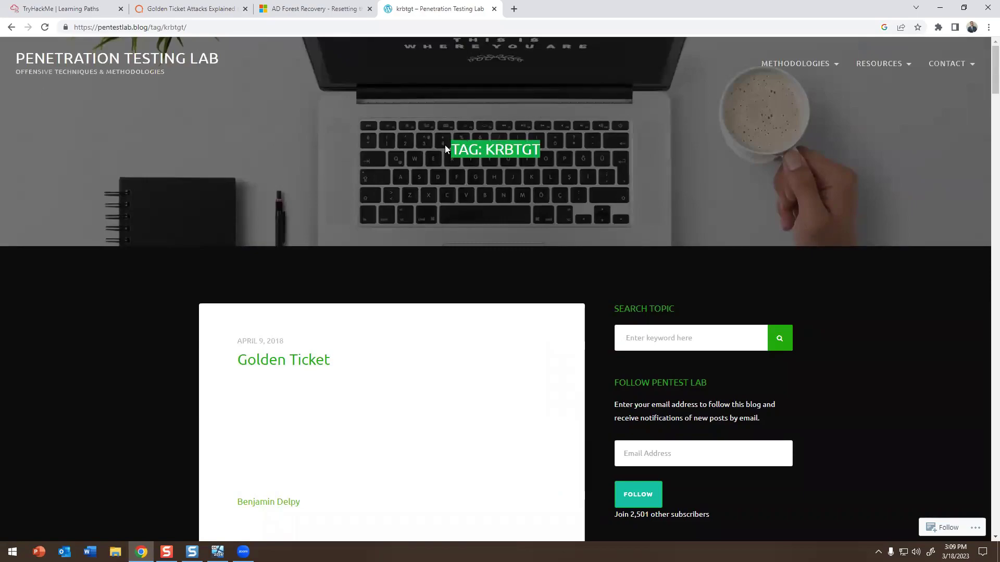
- Return to the search results and examine Netwrix's Golden Ticket Attack page, covering its overview, attack tutorial steps and mitigation section
left_click(11, 27)
scroll(104, 234, "down", 3)
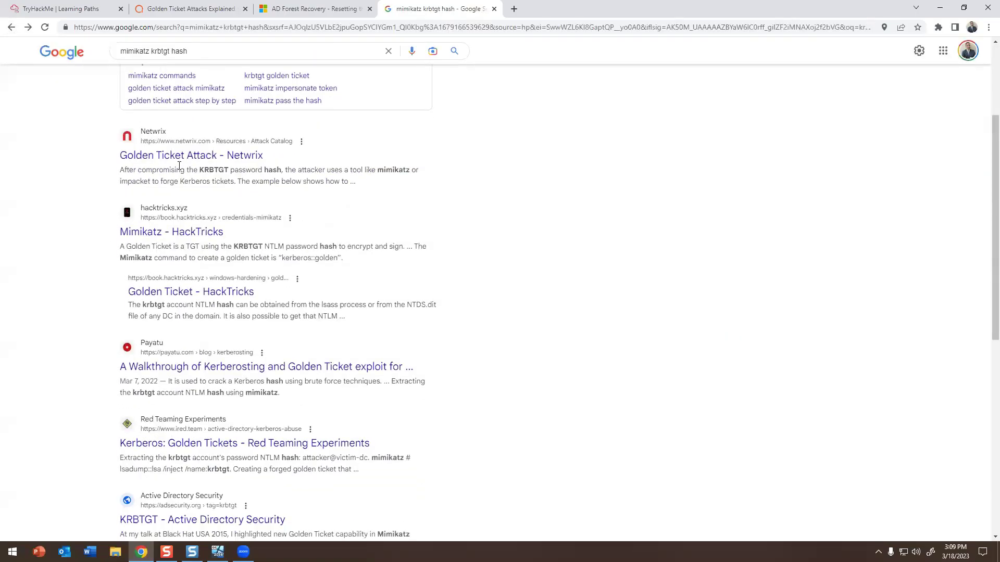
left_click(168, 156)
scroll(150, 294, "down", 2)
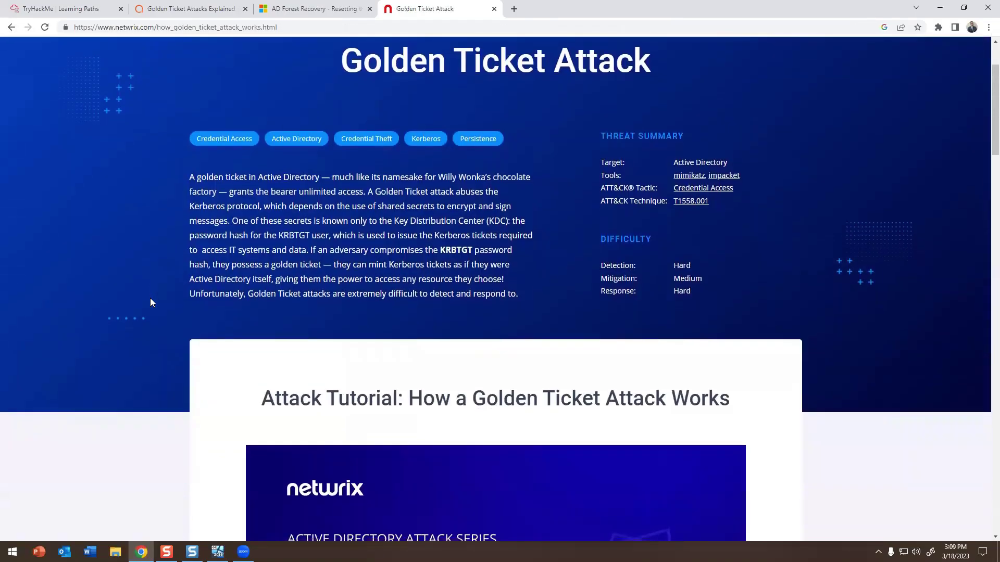
scroll(151, 302, "down", 10)
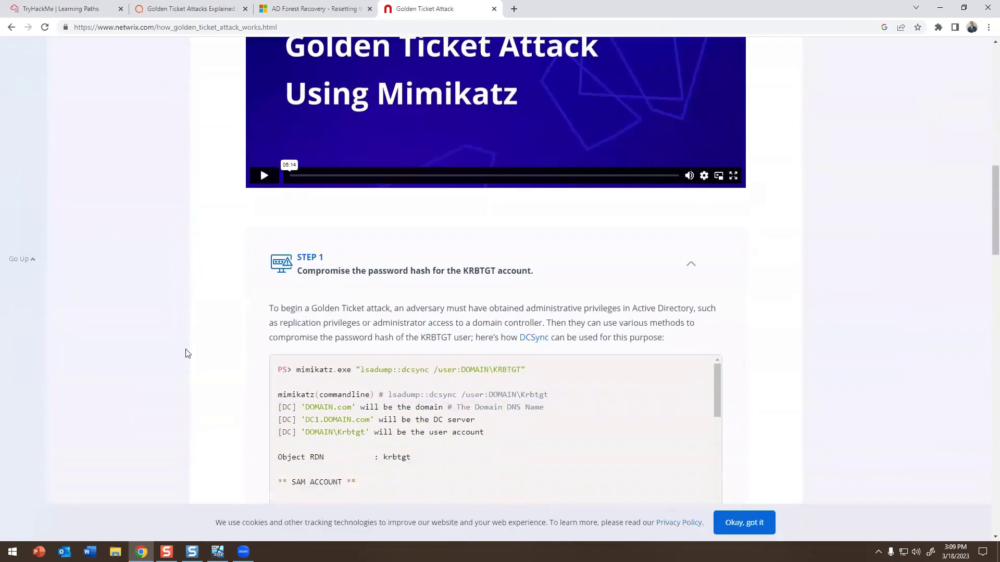
scroll(198, 333, "down", 2)
scroll(294, 319, "down", 2)
scroll(254, 291, "down", 3)
scroll(312, 208, "down", 3)
scroll(230, 223, "down", 5)
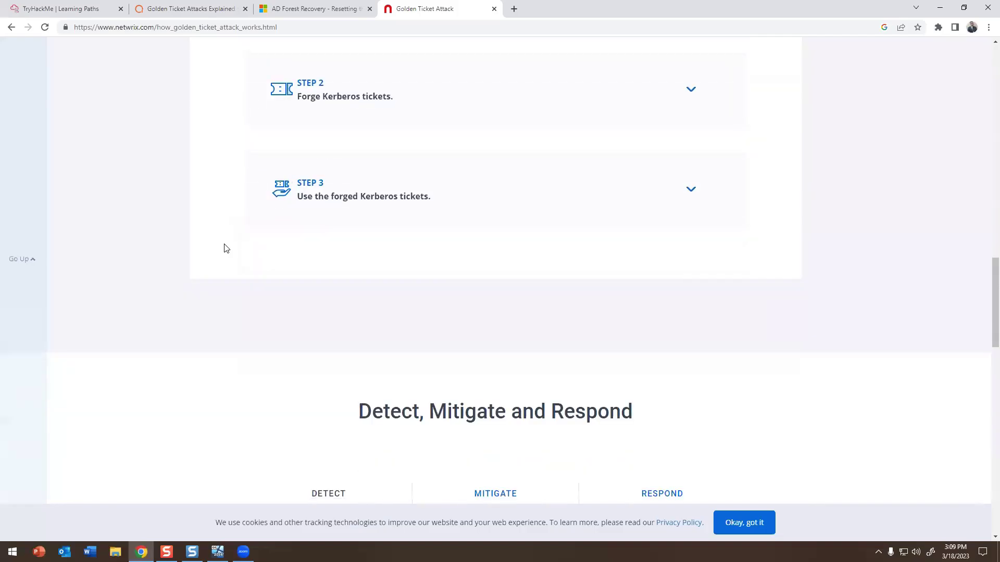
scroll(225, 247, "up", 15)
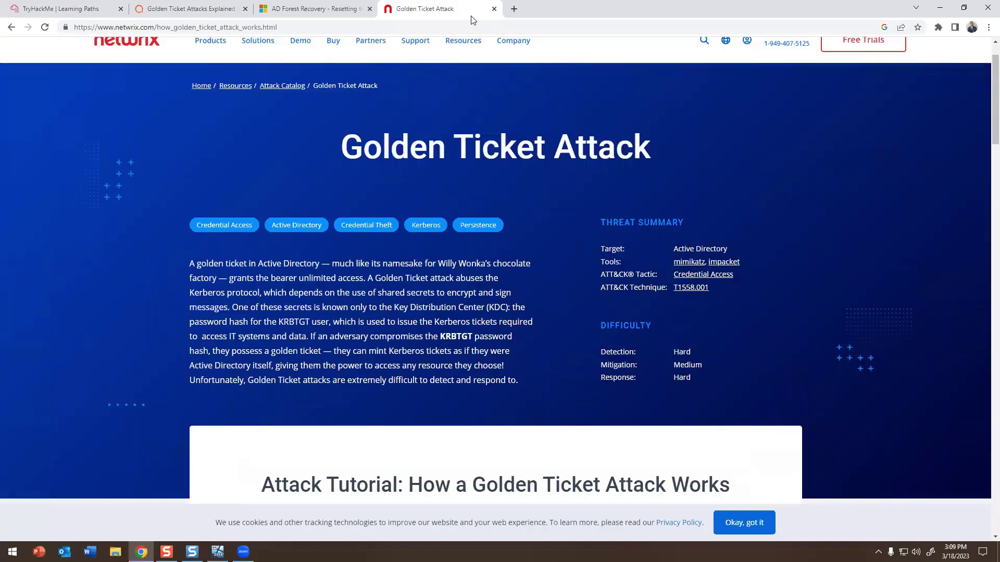
- Close the Netwrix page's tab, and close Active Directory Users and Computers in the Server 2016 virtual machine
left_click(494, 9)
scroll(256, 241, "up", 6)
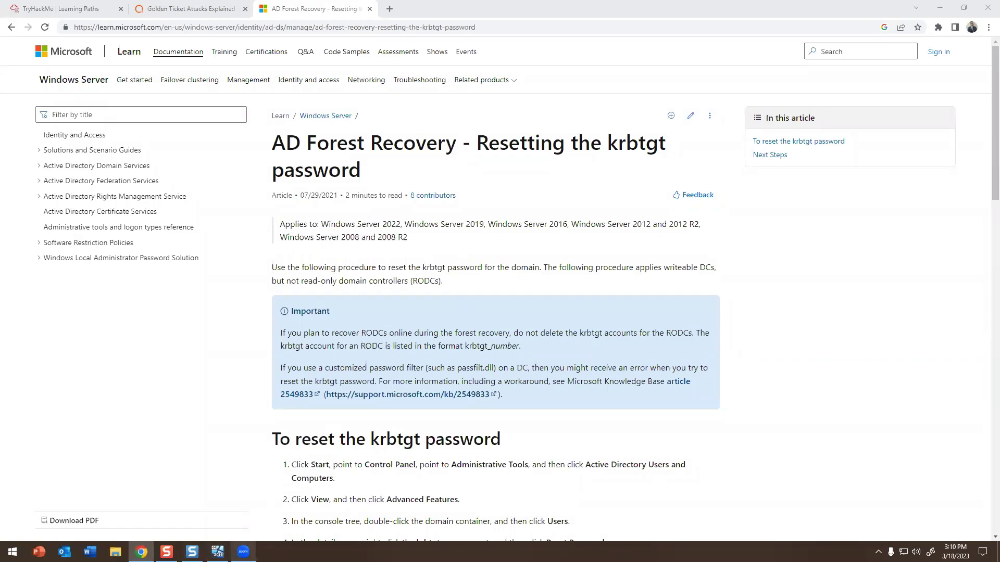
left_click(218, 552)
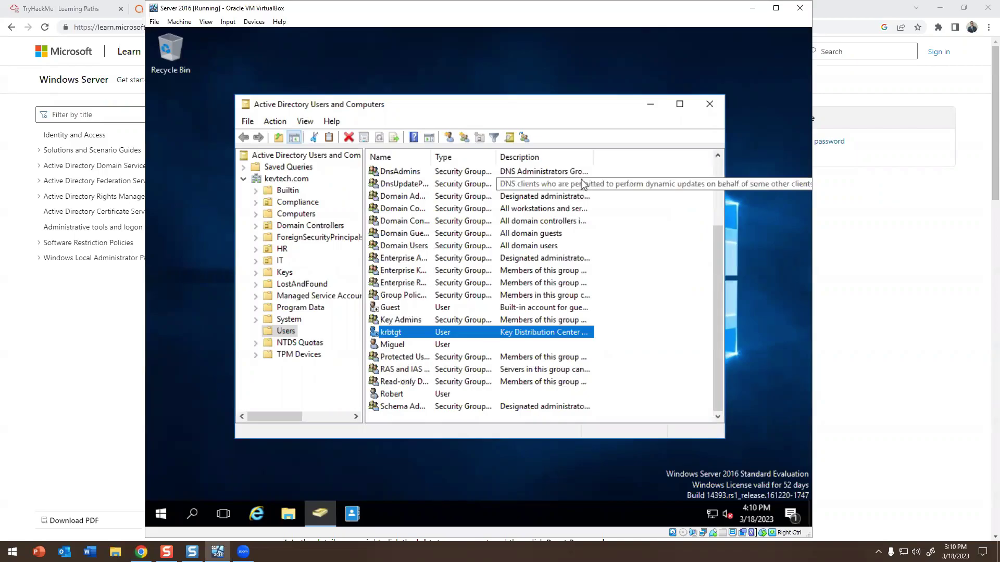
left_click(709, 105)
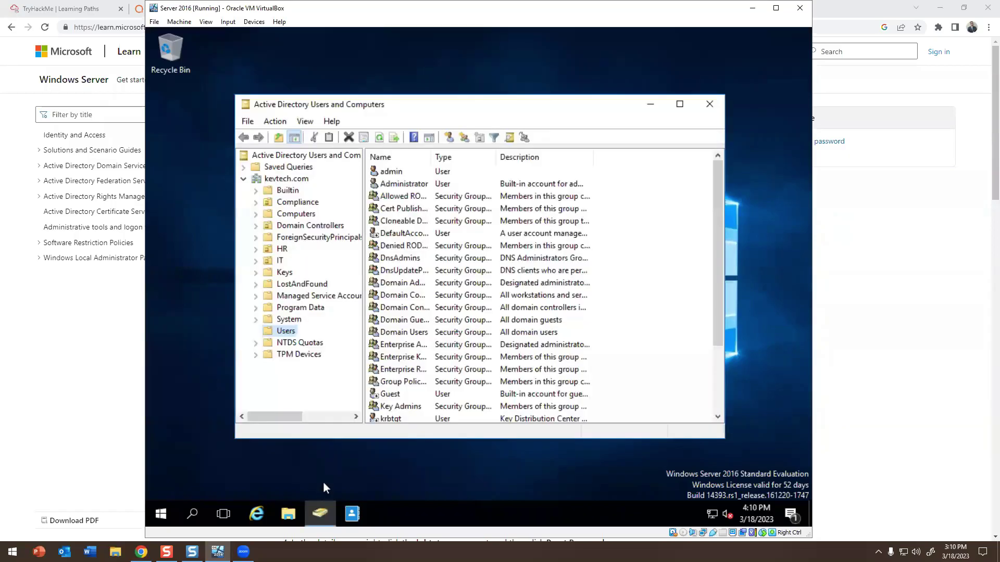
- View the Reset Password dialog for the user account listed directly below krbtgt, and cancel it without entering a password
scroll(413, 223, "down", 3)
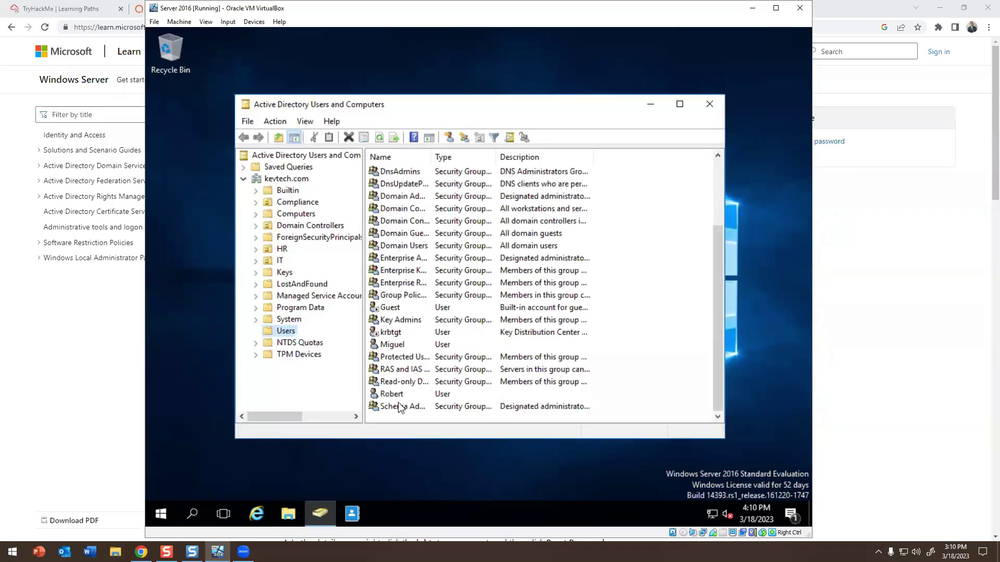
right_click(384, 345)
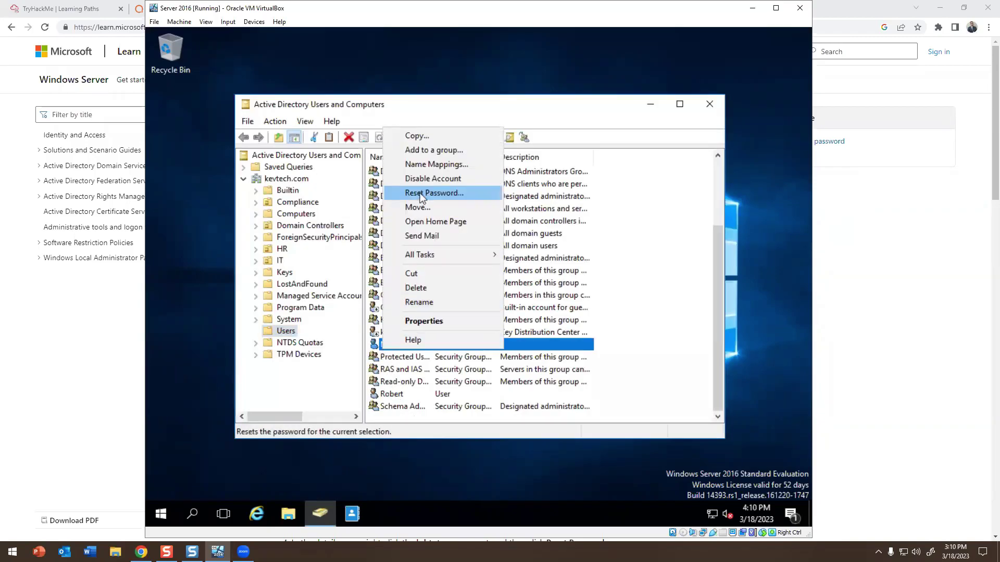
left_click(369, 355)
right_click(383, 349)
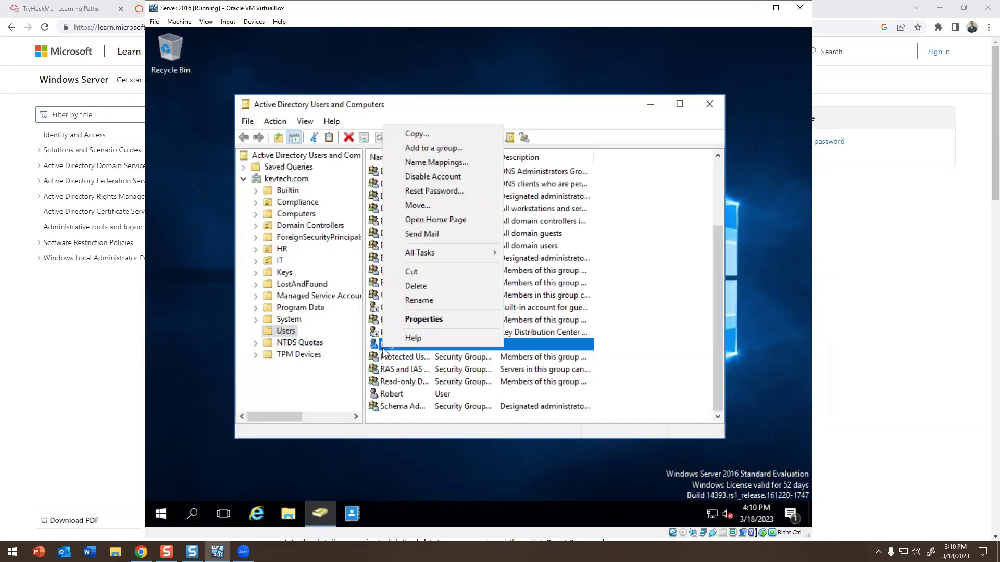
left_click(420, 193)
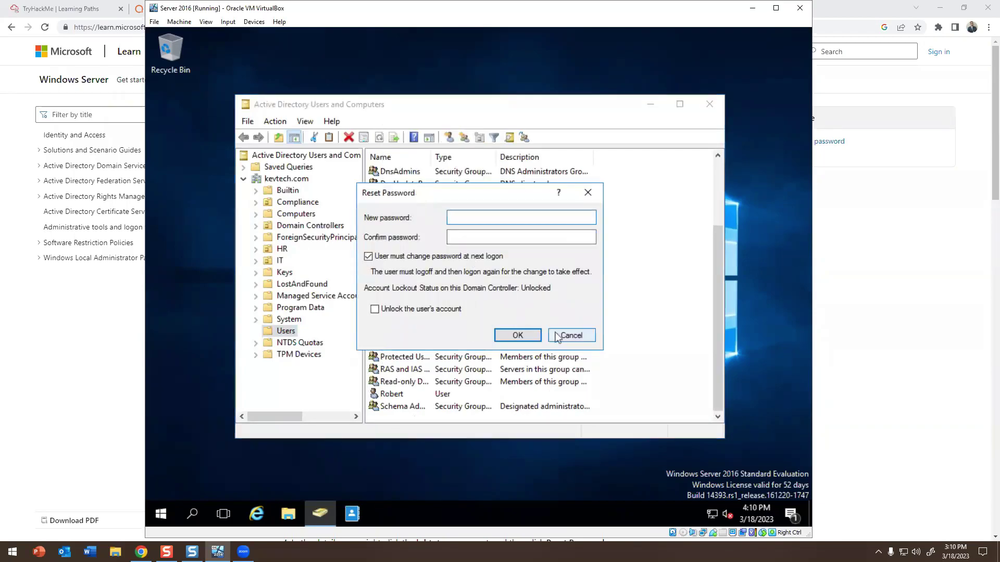
left_click(571, 335)
- Disable the user account listed directly below krbtgt, and enable it again
right_click(388, 352)
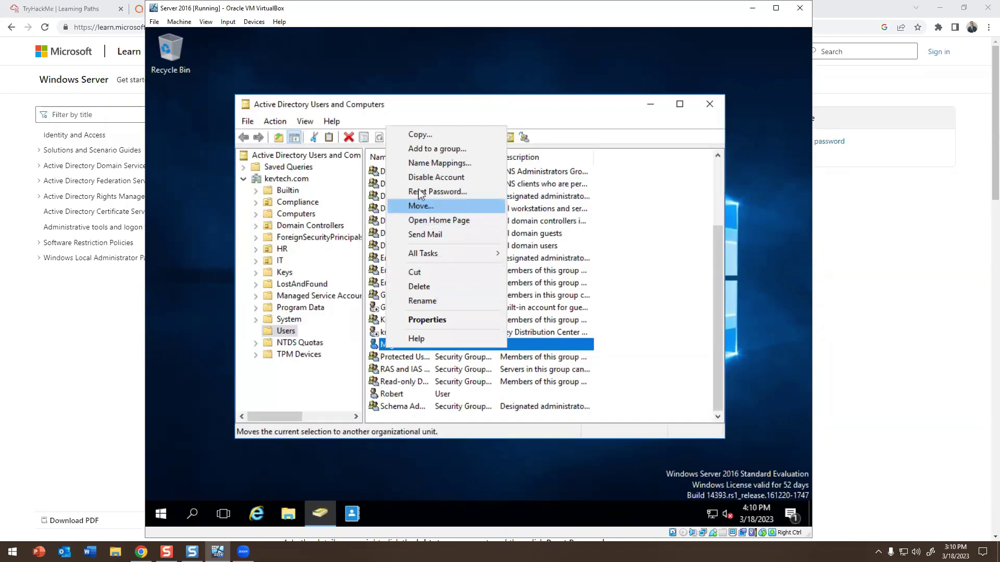
left_click(421, 177)
left_click(525, 320)
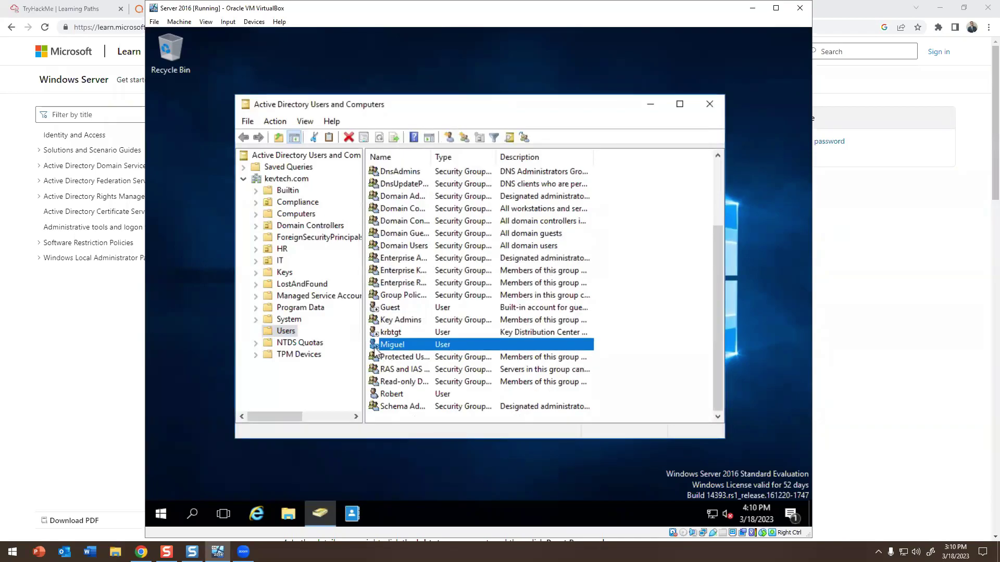
right_click(394, 345)
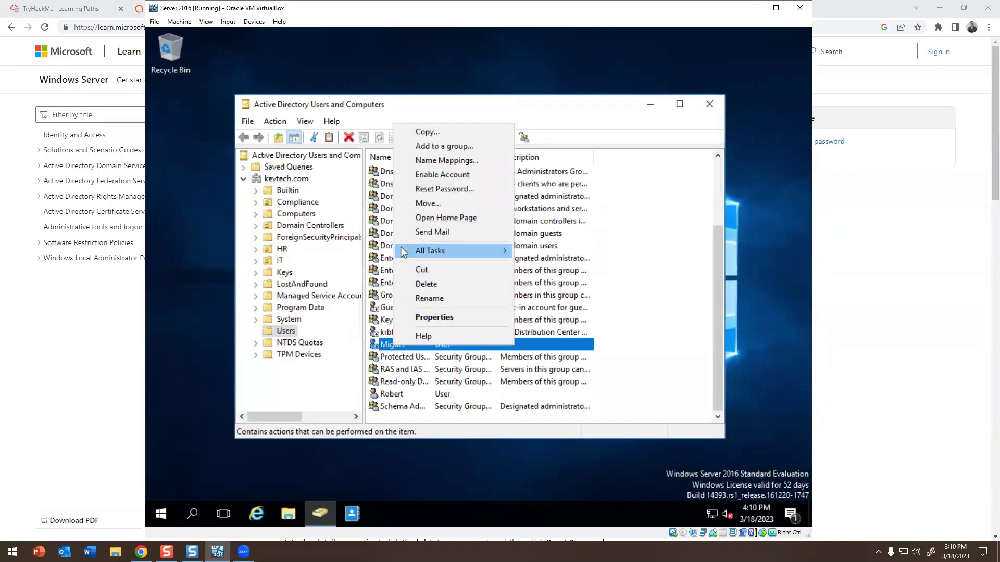
left_click(421, 175)
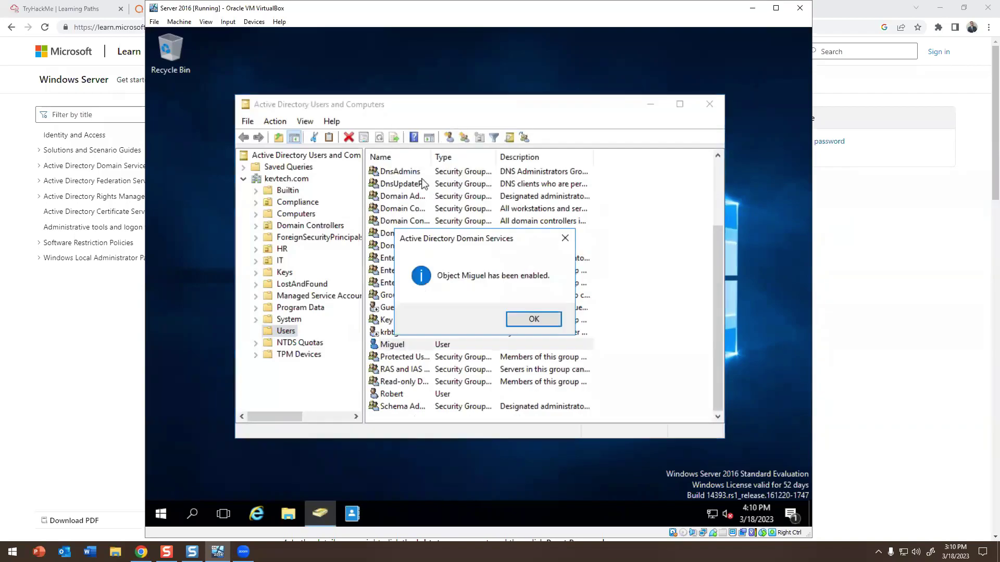
left_click(528, 318)
- Open the properties of the user account below krbtgt and view its account settings, including the unlock option
right_click(391, 352)
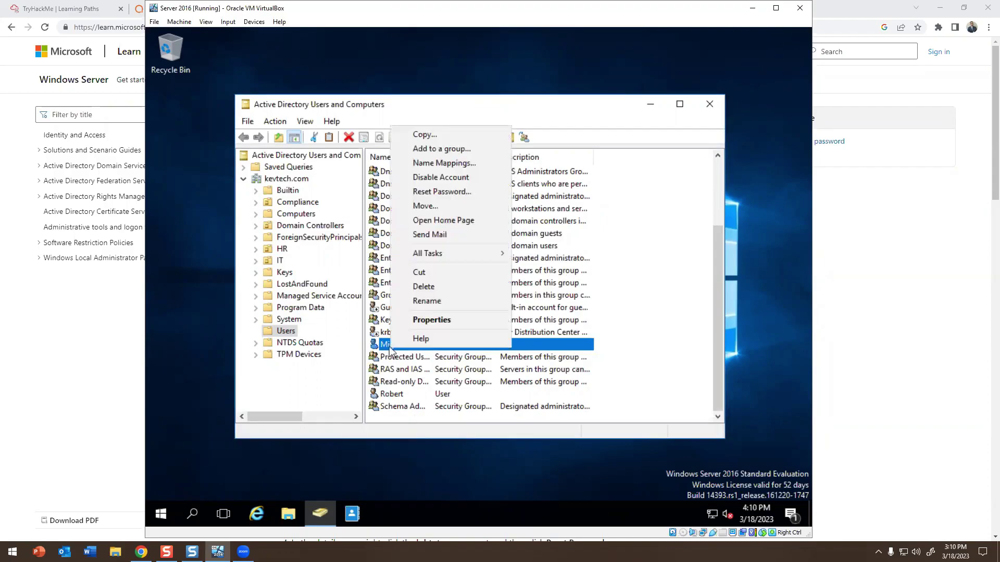
left_click(430, 322)
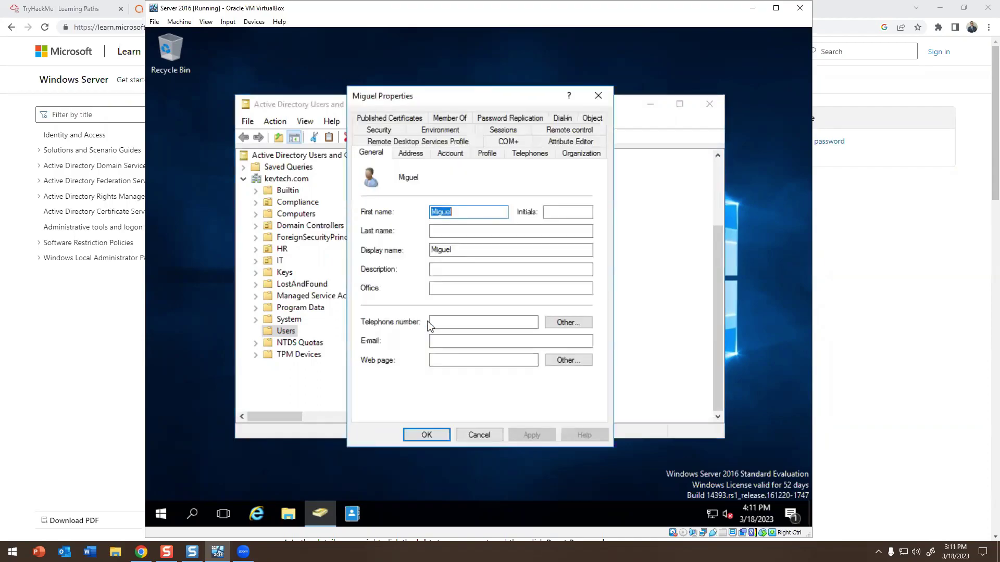
left_click(450, 154)
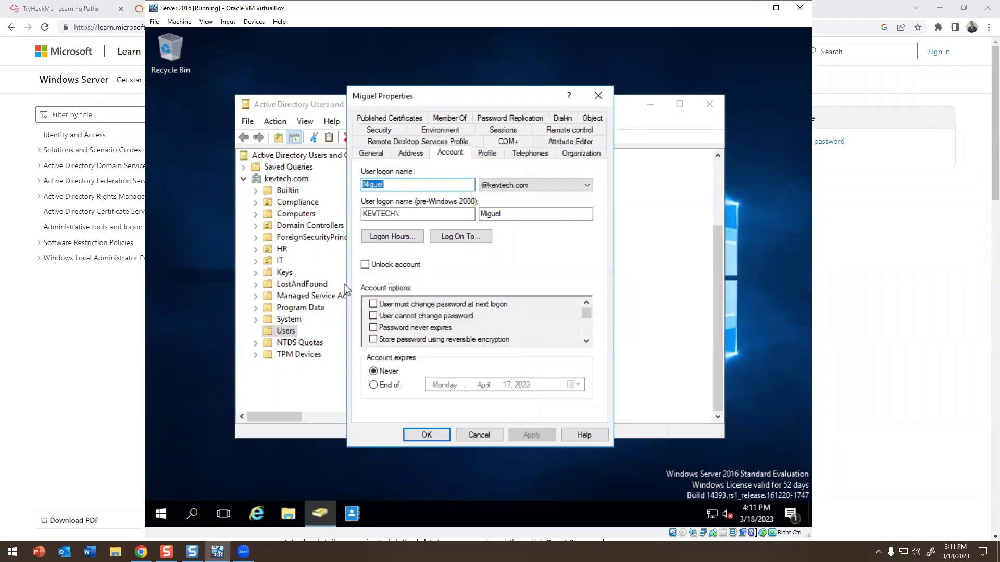
- Deny the user's logon from 5:00 AM to 6:00 AM on Tuesday through Saturday in the logon hours schedule
left_click(400, 236)
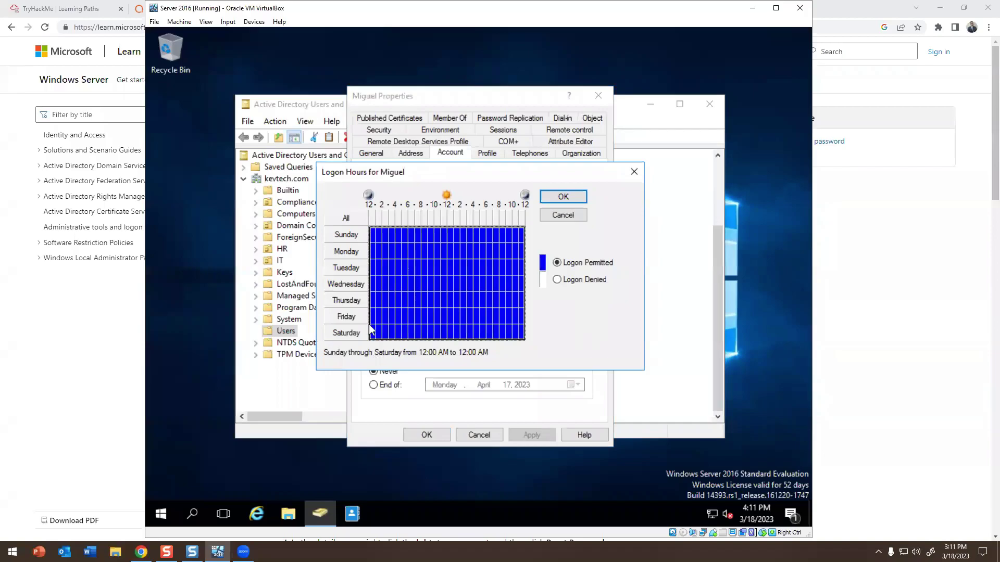
left_click_drag(392, 235, 464, 247)
left_click(405, 267)
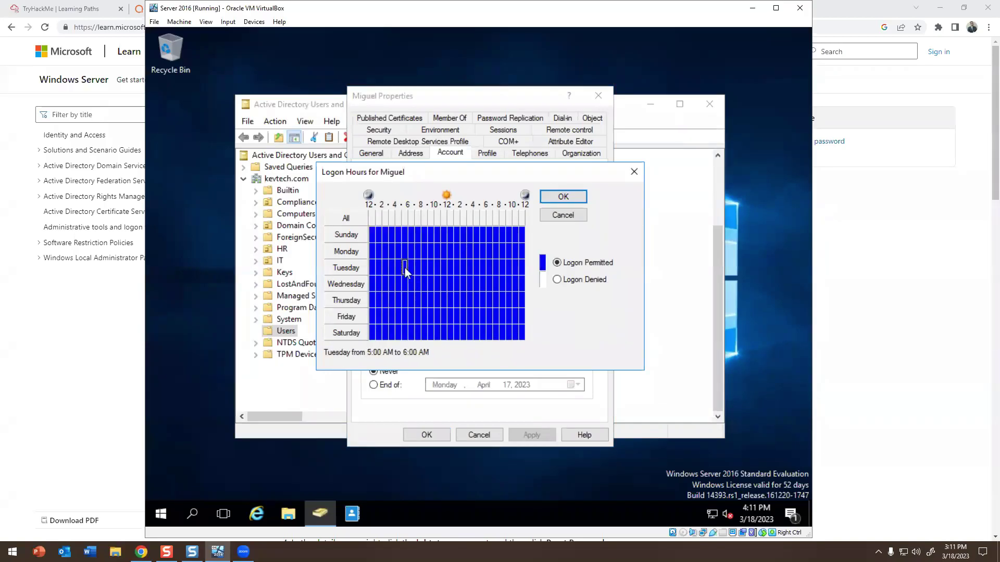
left_click(556, 280)
left_click(406, 285)
left_click(557, 280)
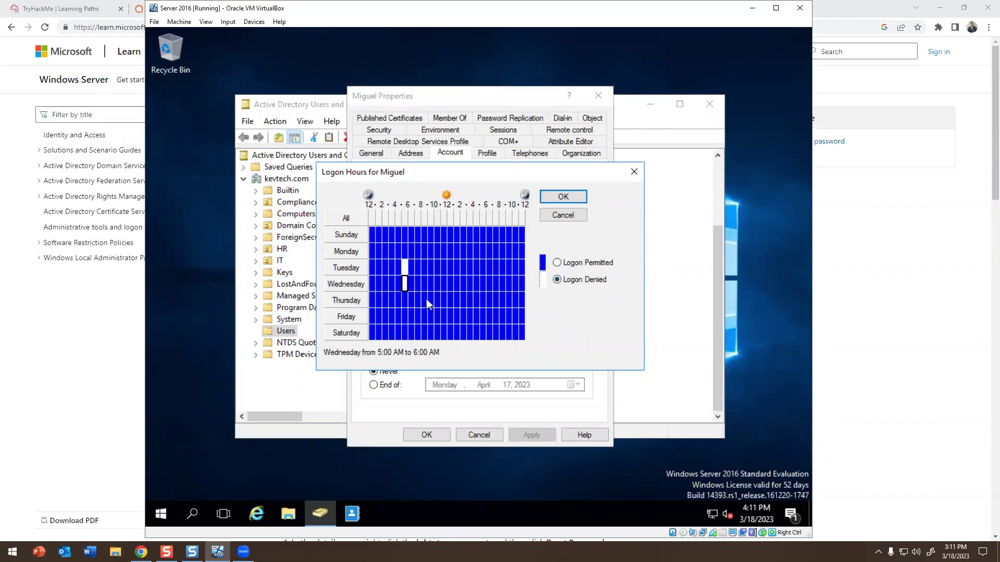
left_click(402, 298)
left_click(557, 280)
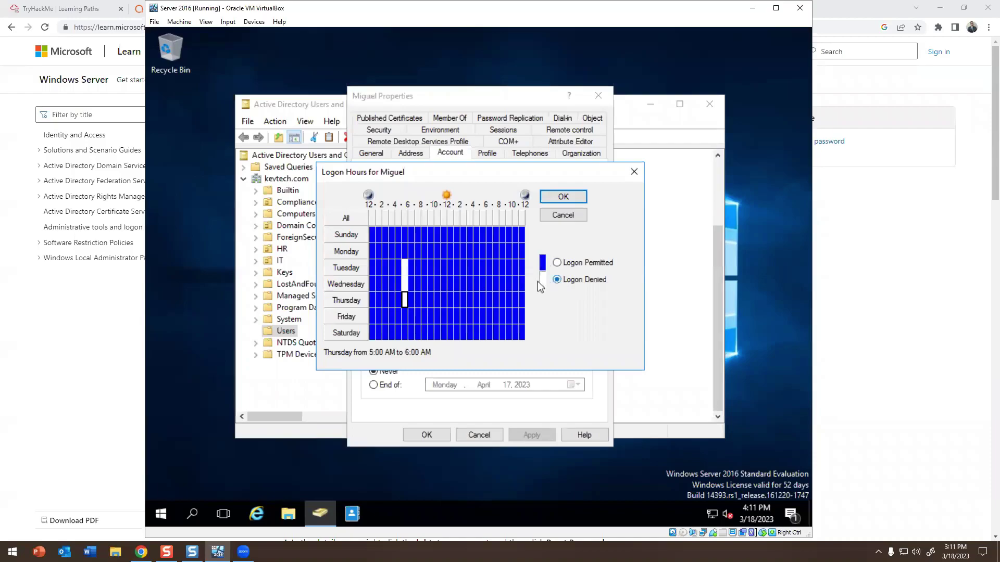
left_click(405, 314)
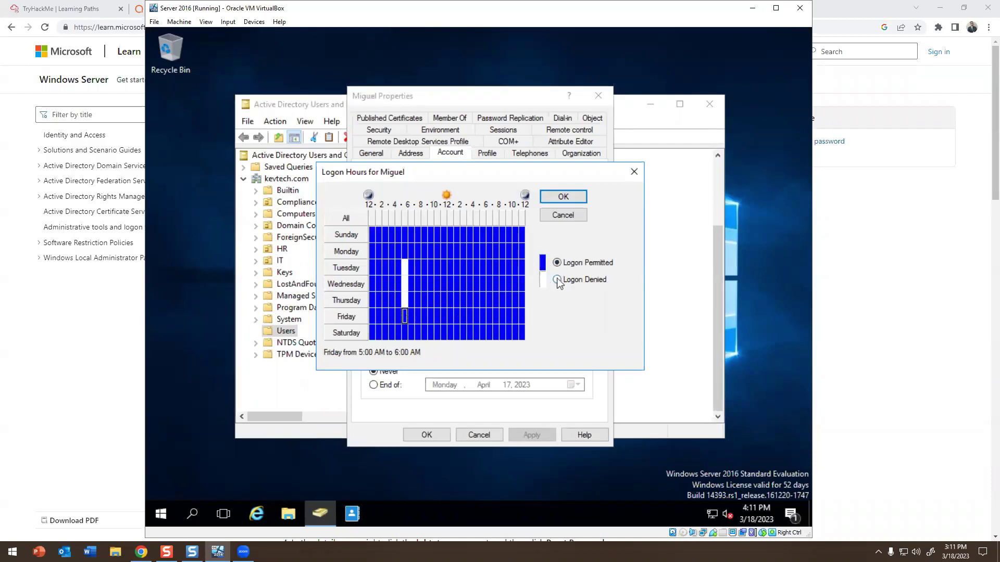
left_click(557, 279)
left_click(404, 333)
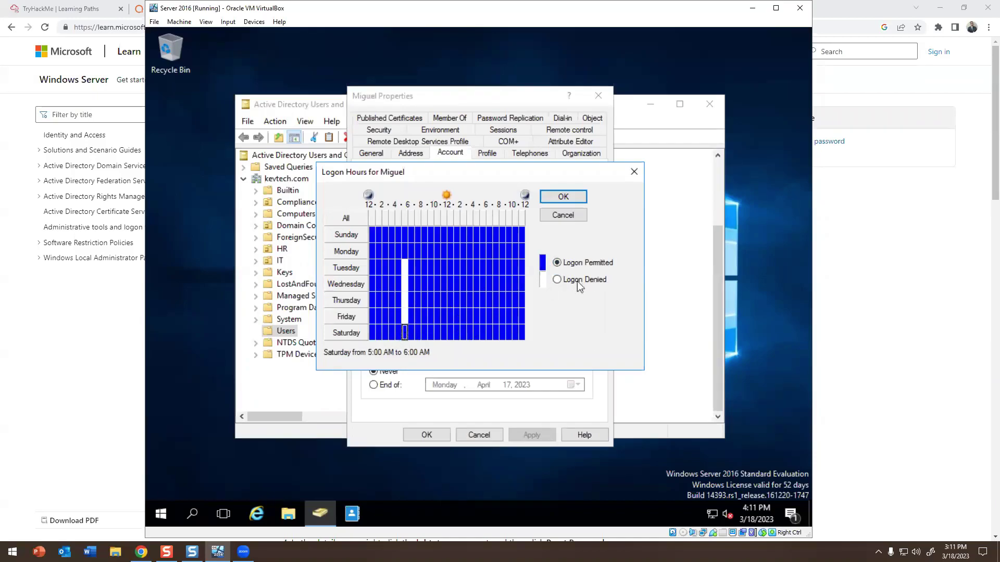
left_click(557, 280)
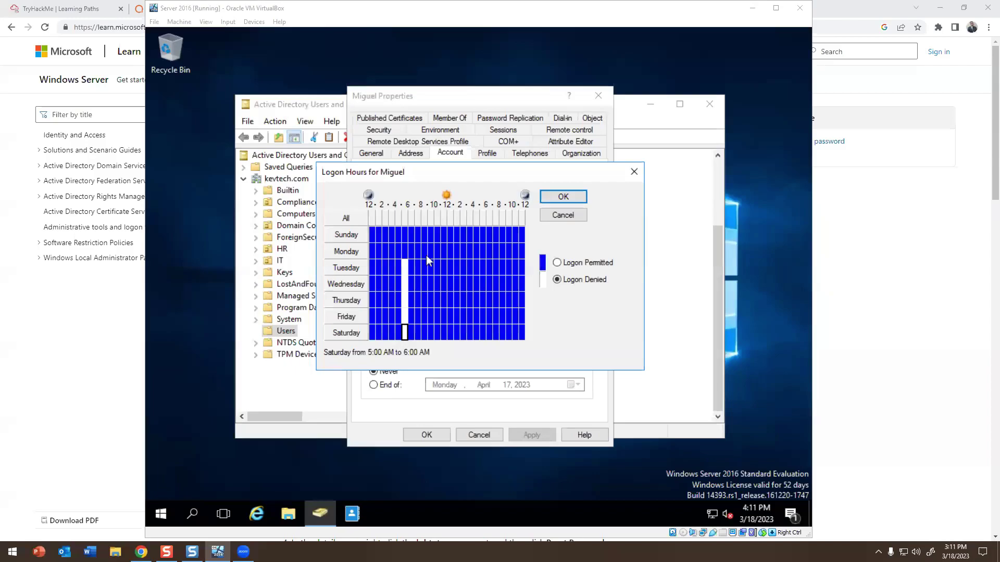
- Permit logon again for the 5:00 AM to 6:00 AM slots on Saturday back through Tuesday
left_click(556, 263)
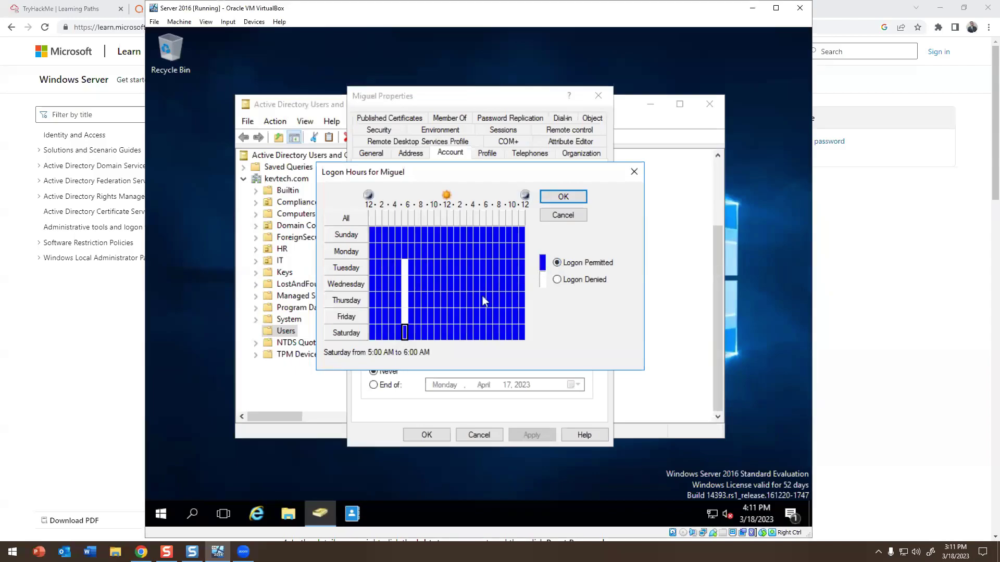
left_click(403, 317)
left_click(556, 263)
left_click(404, 299)
left_click(556, 263)
left_click(405, 283)
left_click(556, 263)
left_click(405, 267)
left_click(556, 263)
- Mark all of Saturday as logon denied, and cancel the logon hours changes
left_click(371, 333)
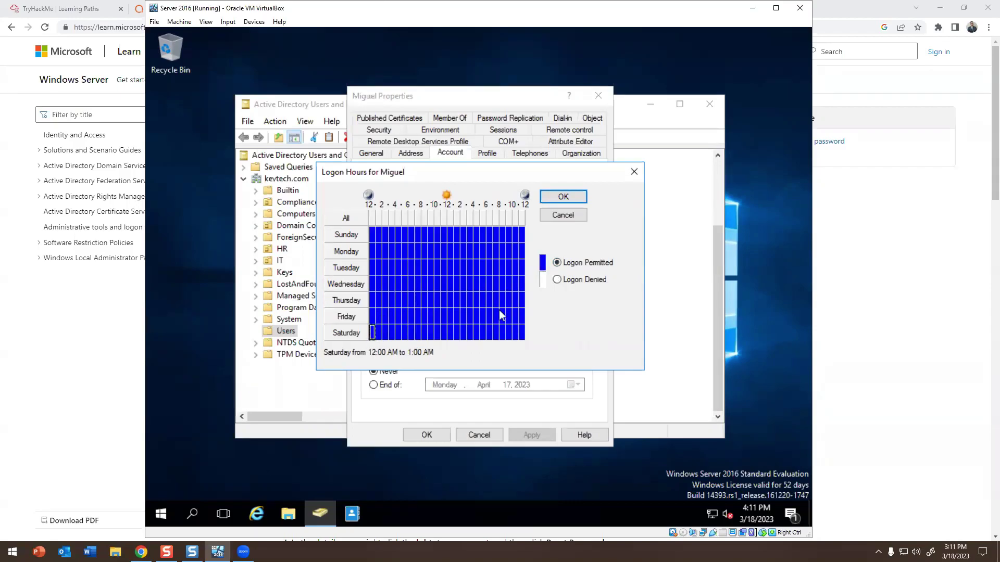
left_click(556, 279)
left_click_drag(387, 335, 523, 336)
left_click(557, 280)
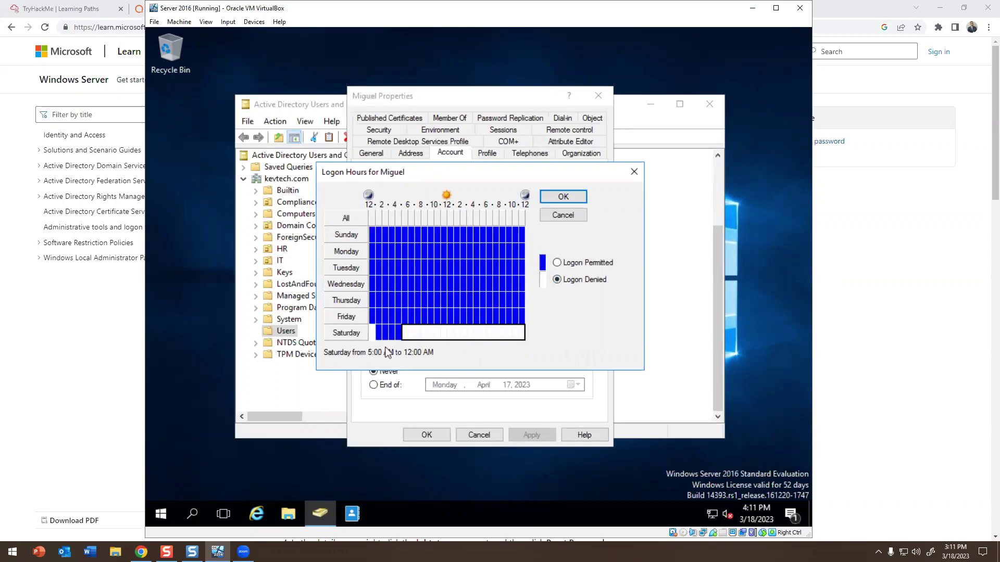
left_click_drag(372, 333, 443, 334)
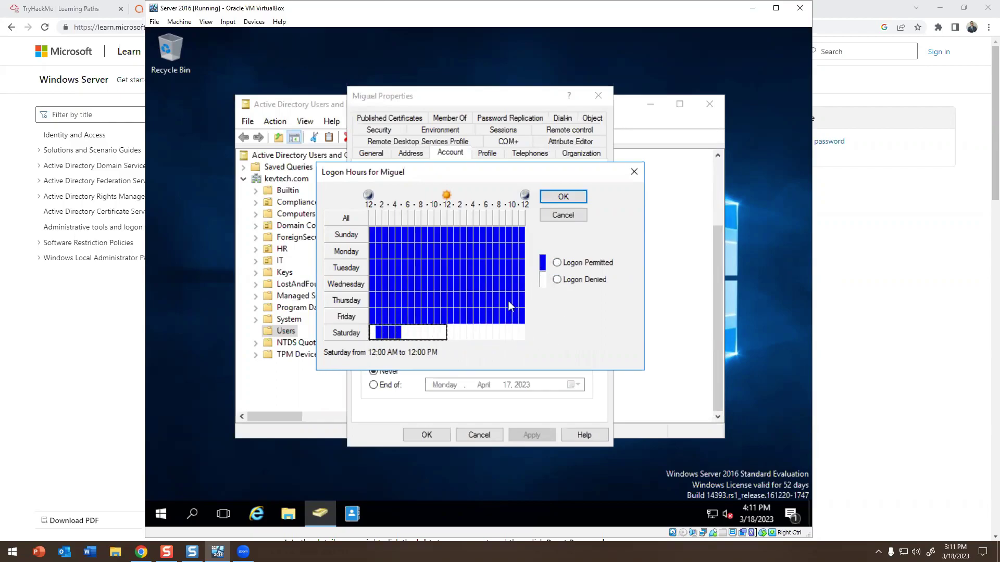
left_click(557, 280)
left_click(461, 333)
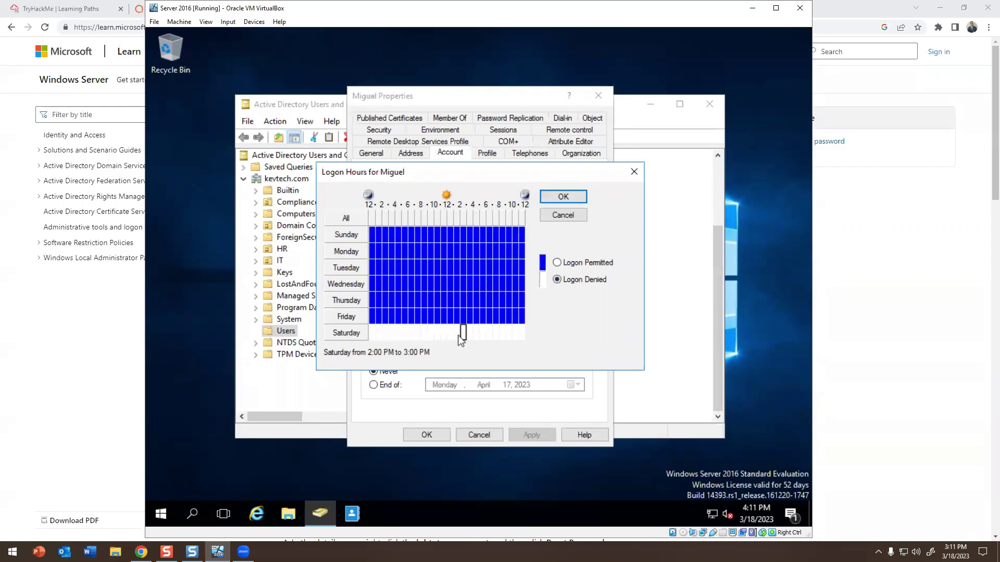
left_click(385, 334)
left_click(372, 335)
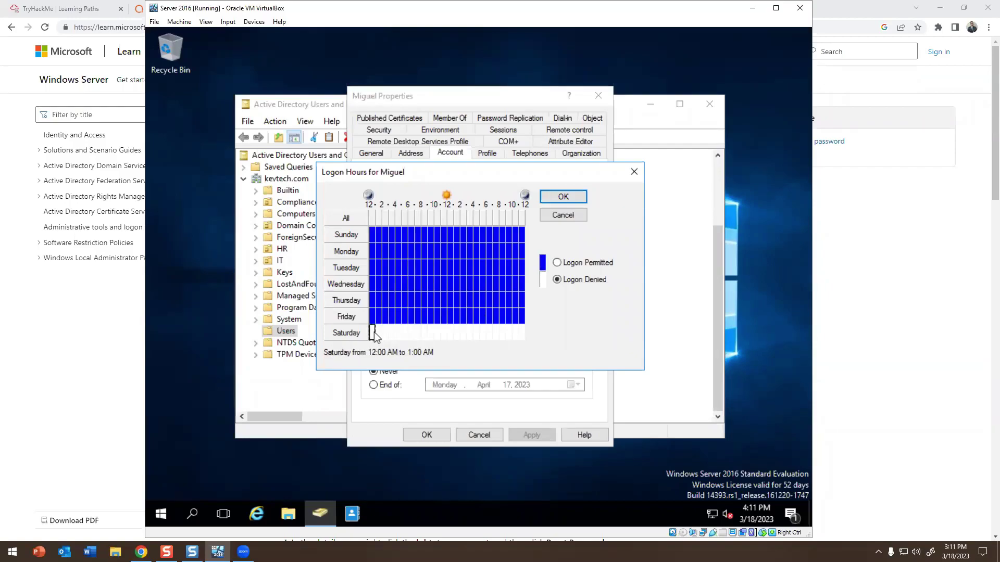
left_click(522, 333)
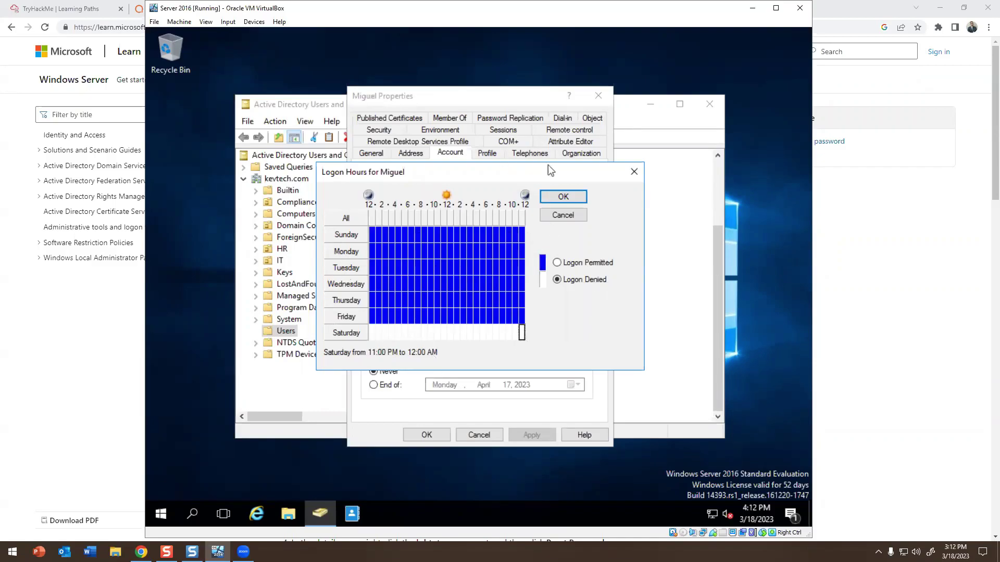
left_click(562, 215)
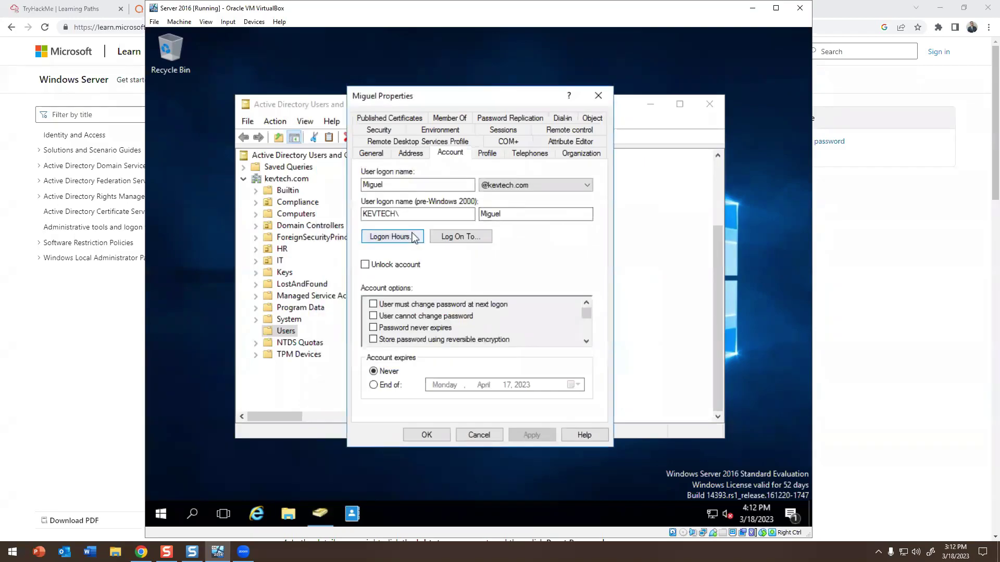
- Look over the user's Log On To settings and the address and general information fields
left_click(452, 234)
left_click(555, 389)
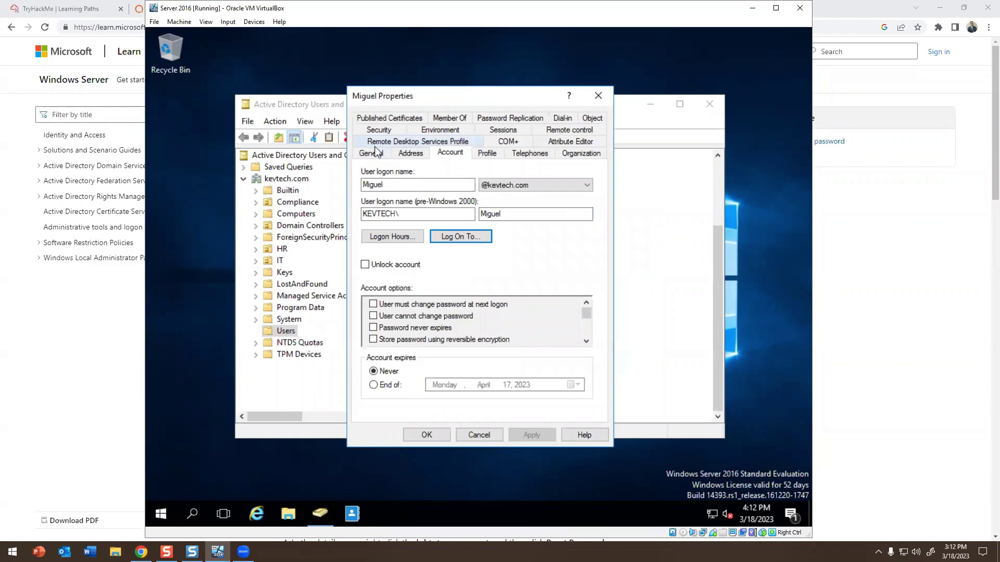
left_click(410, 153)
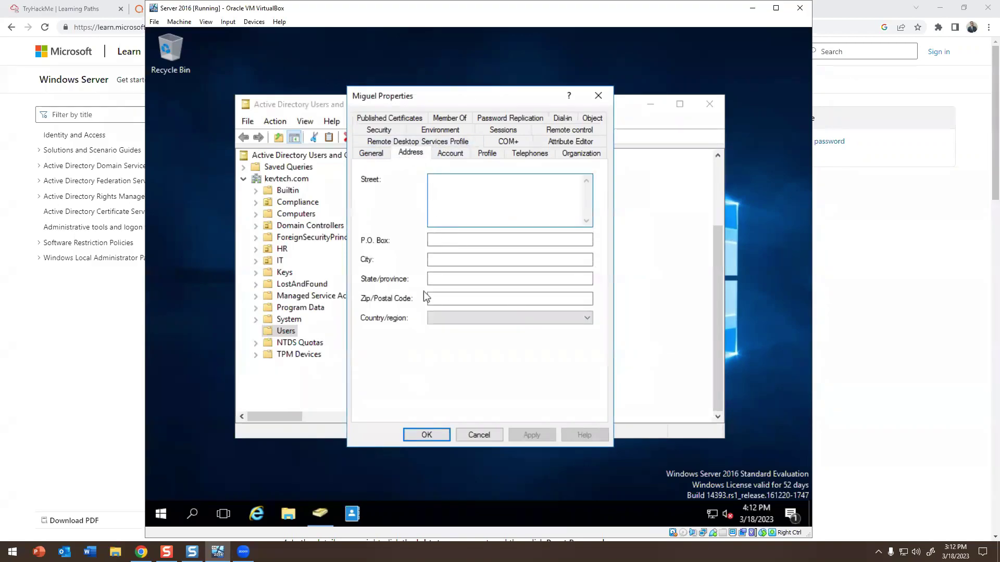
left_click(369, 154)
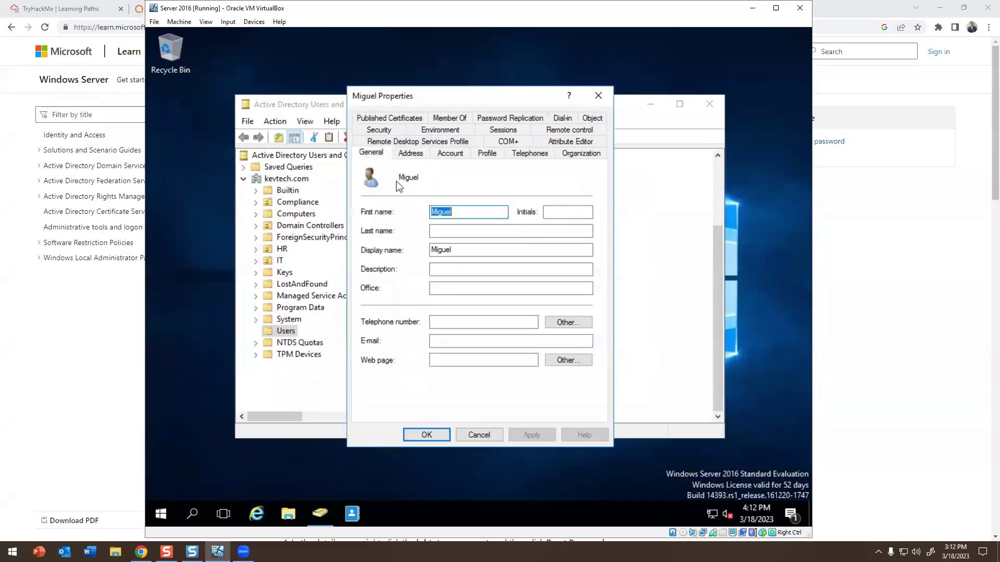
left_click(431, 269)
left_click(440, 289)
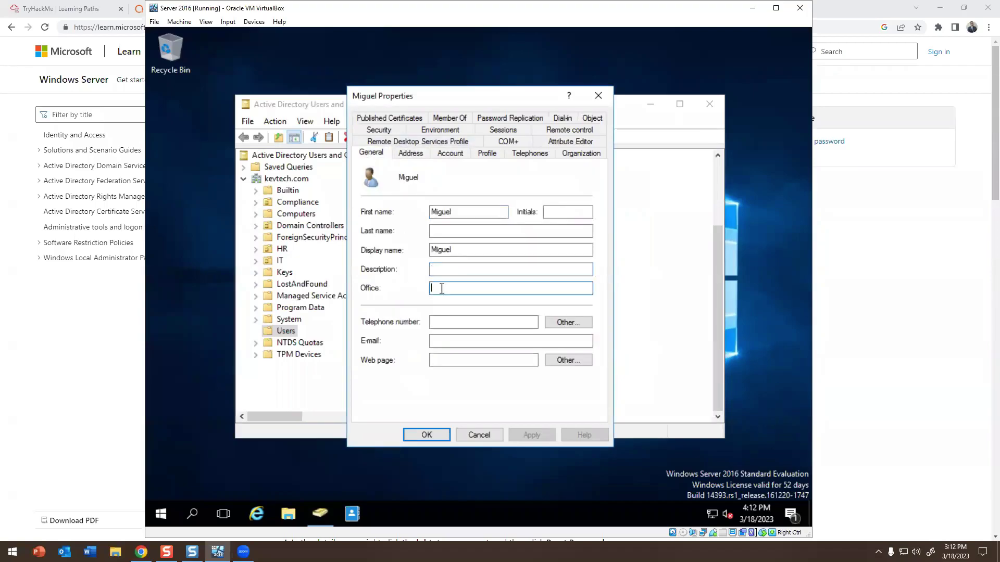
- Set the home folder option in the user's profile settings to Connect and look at its drive letter list
left_click(489, 153)
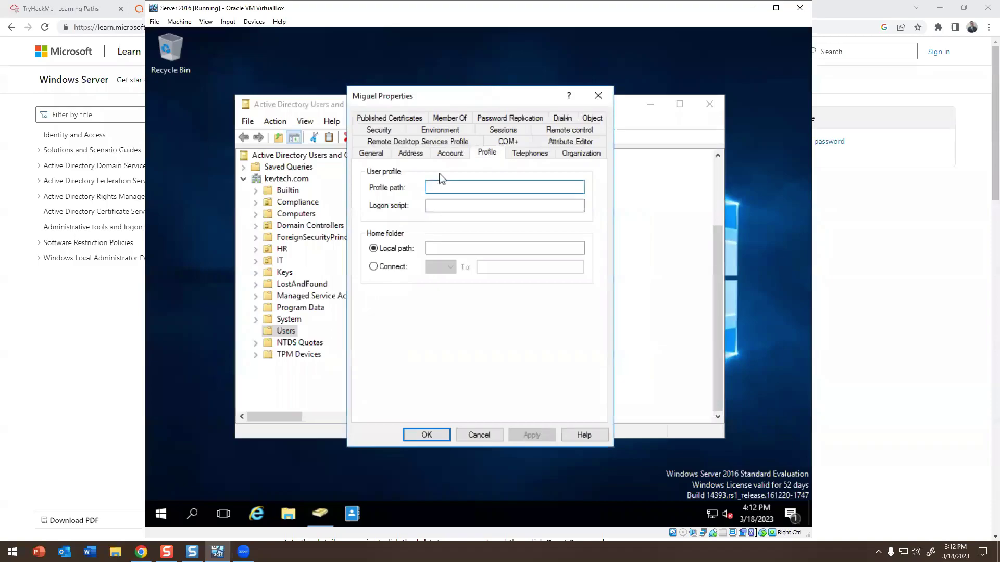
left_click(373, 267)
left_click(374, 248)
left_click(457, 249)
left_click(374, 267)
left_click(440, 268)
left_click(446, 274)
- View the user's telephone number fields and the organization fields for job title, department, company and manager
left_click(524, 153)
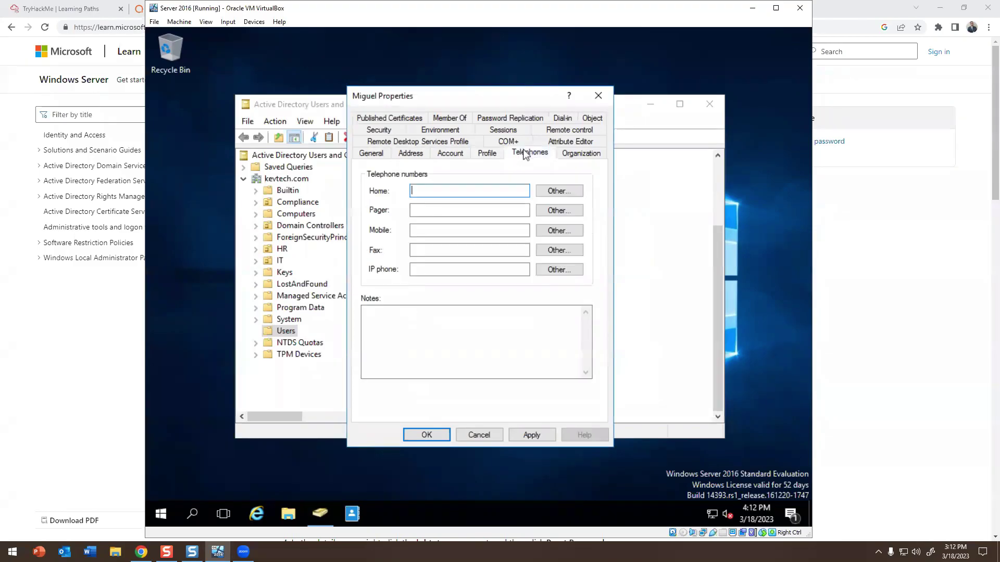
left_click(424, 270)
left_click(577, 153)
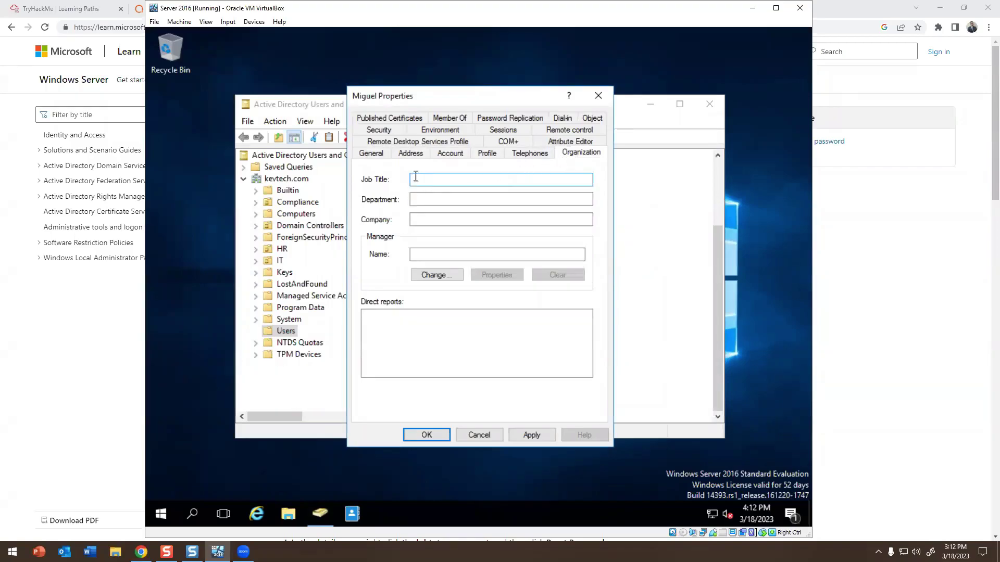
left_click(419, 221)
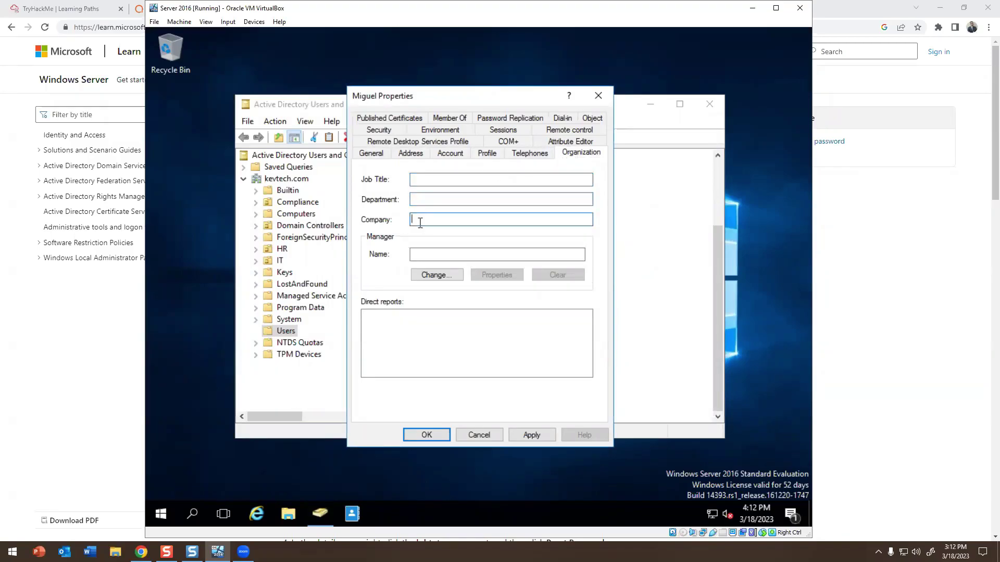
left_click(419, 254)
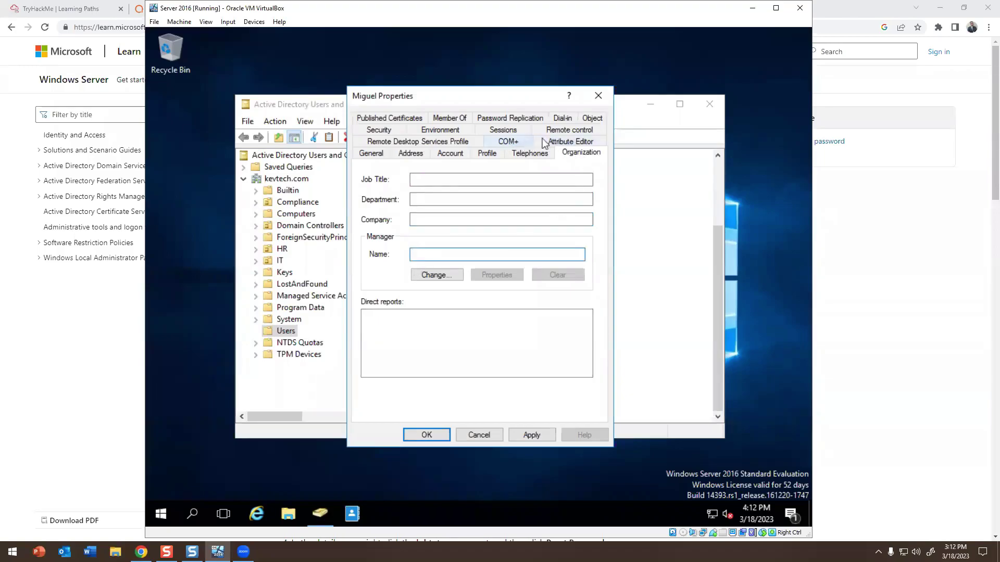
- Examine the user's security permissions, remote desktop environment, session and remote control settings, and group membership
left_click(379, 130)
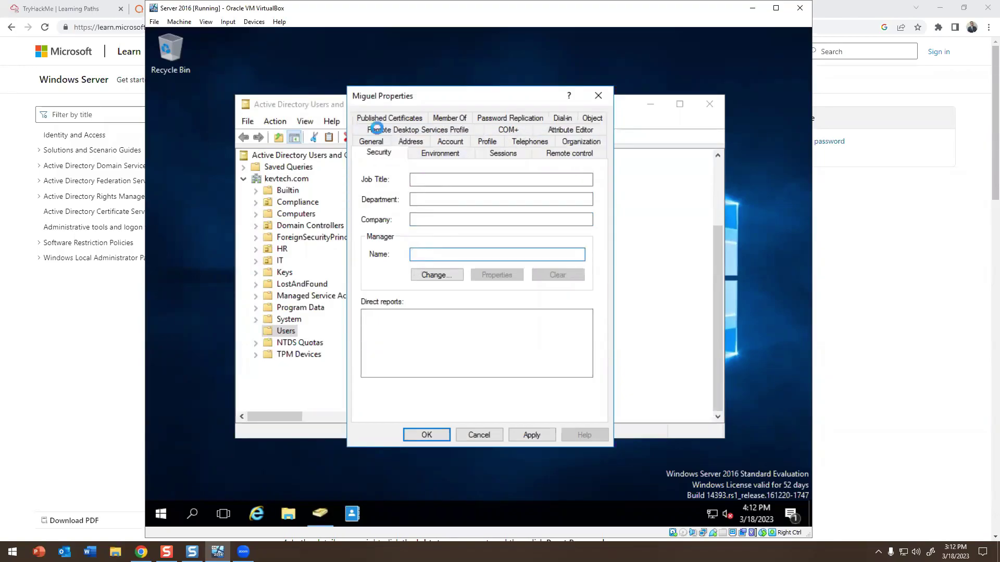
scroll(473, 216, "down", 4)
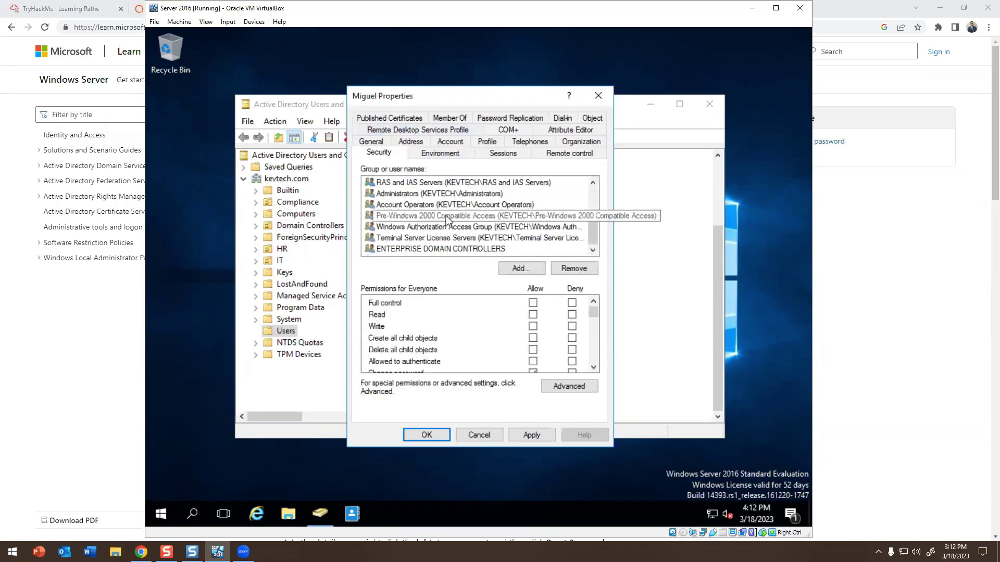
left_click(446, 155)
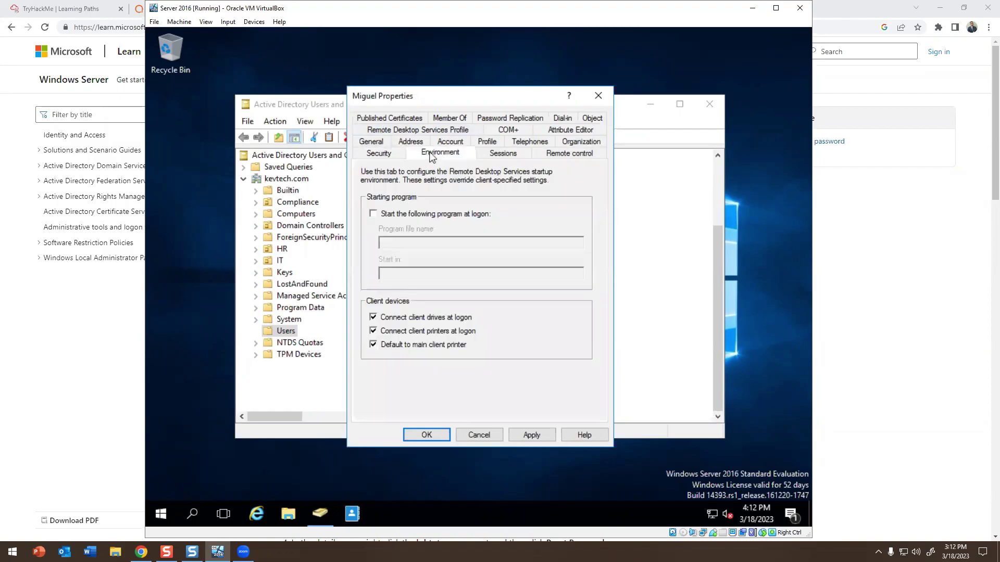
left_click(499, 157)
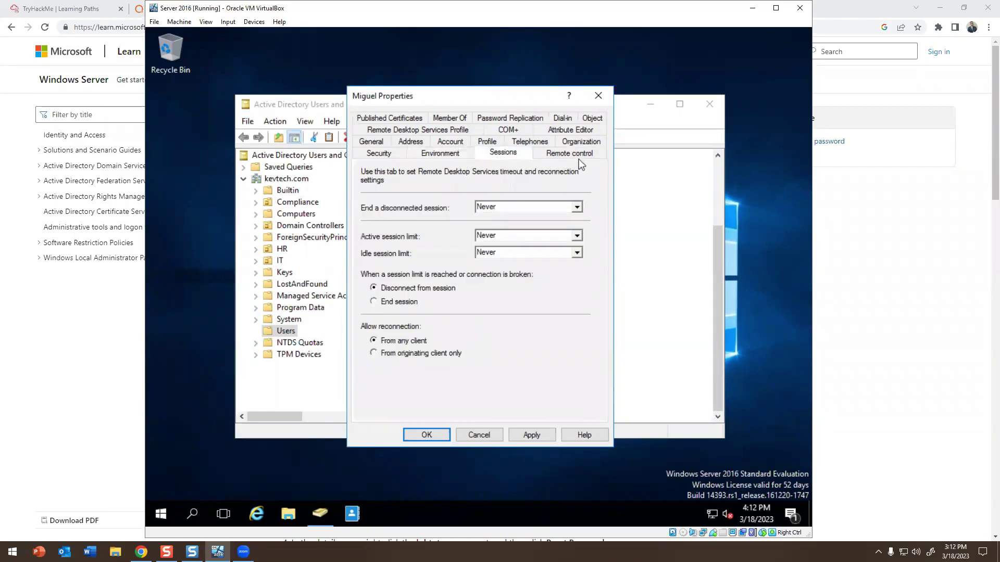
left_click(576, 157)
left_click(448, 118)
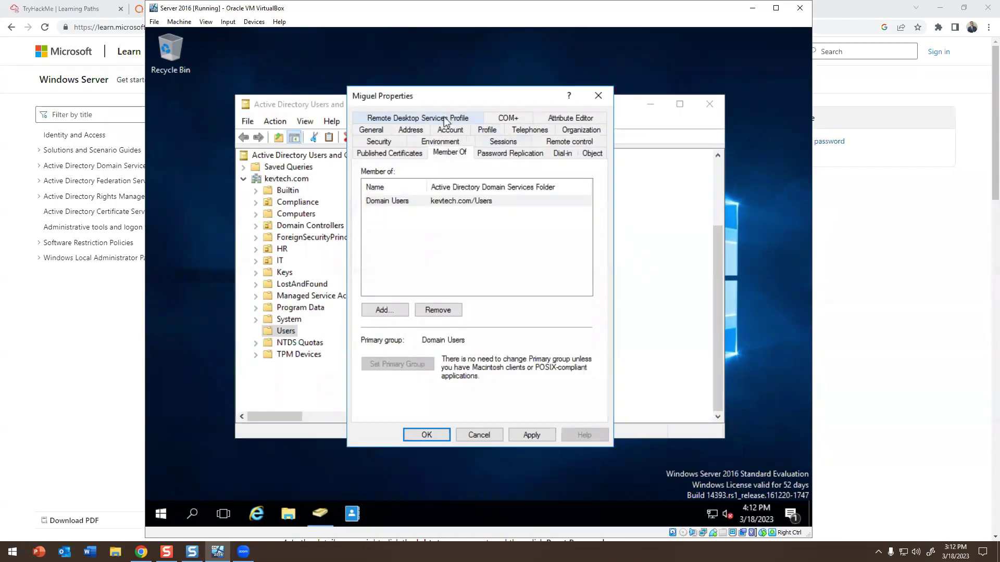
left_click_drag(428, 187, 457, 192)
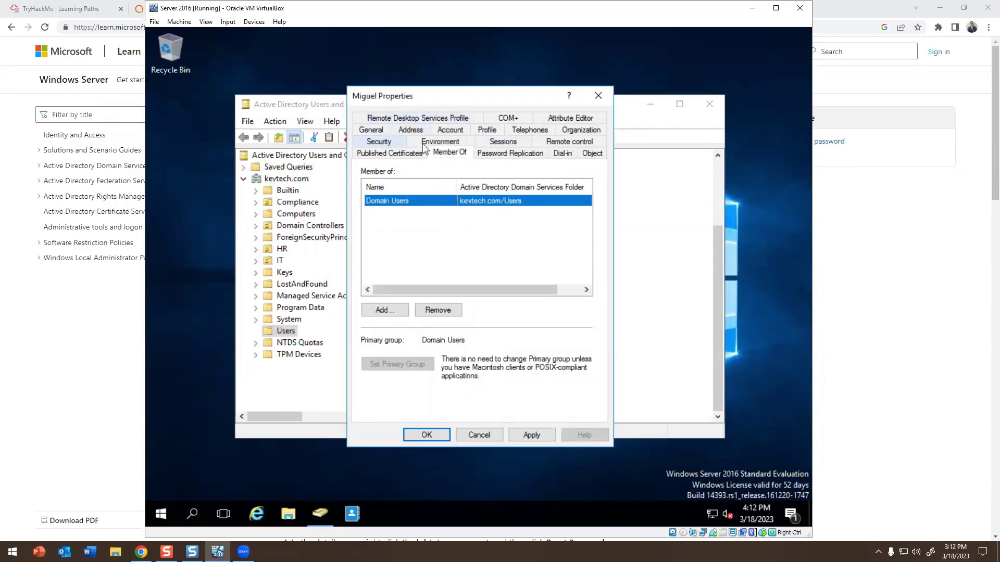
- Return to the user's account settings and look through the account options, including the Kerberos encryption and preauthentication entries
left_click(455, 145)
left_click(456, 133)
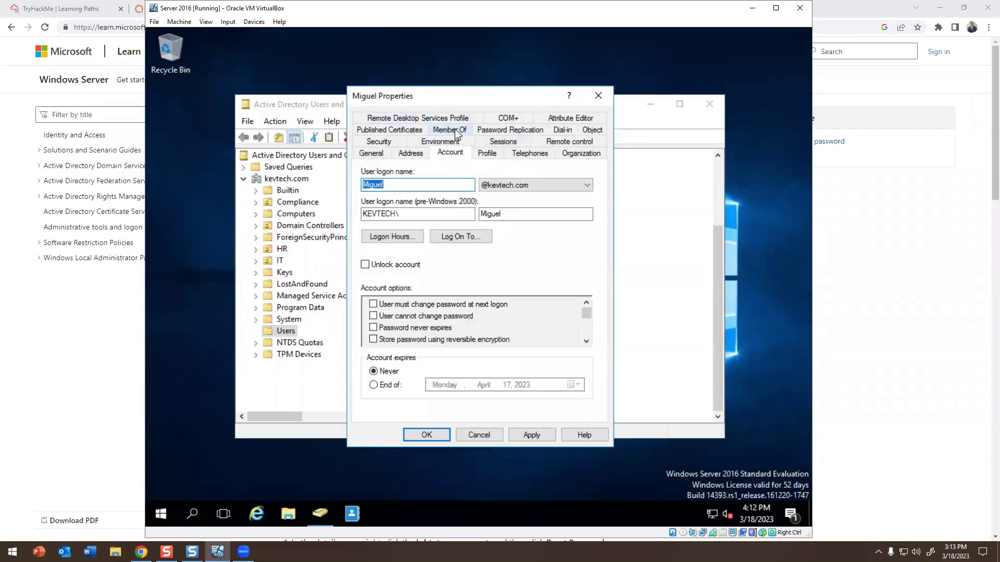
left_click(485, 155)
left_click(440, 152)
left_click(585, 341)
left_click(586, 342)
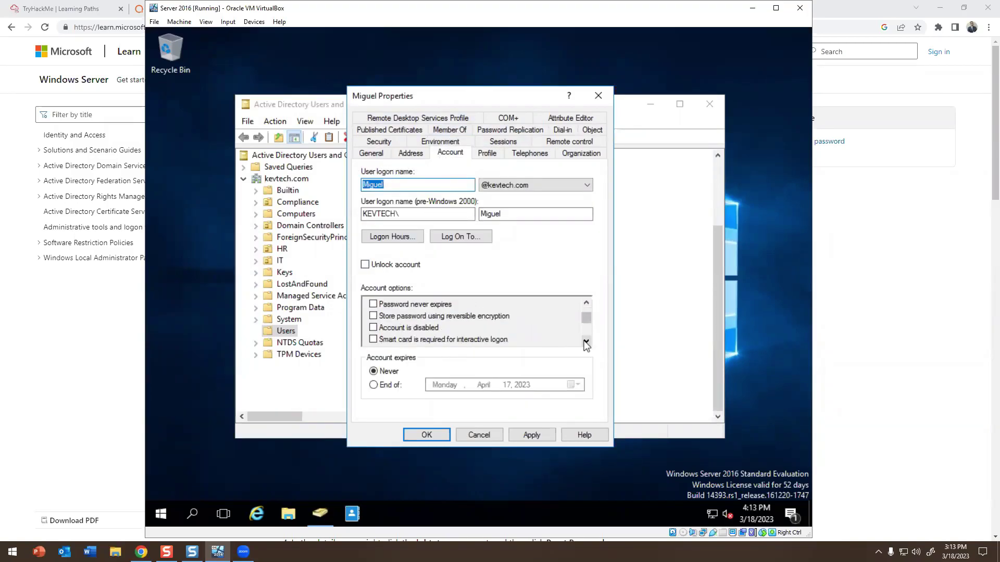
left_click(586, 341)
left_click(586, 342)
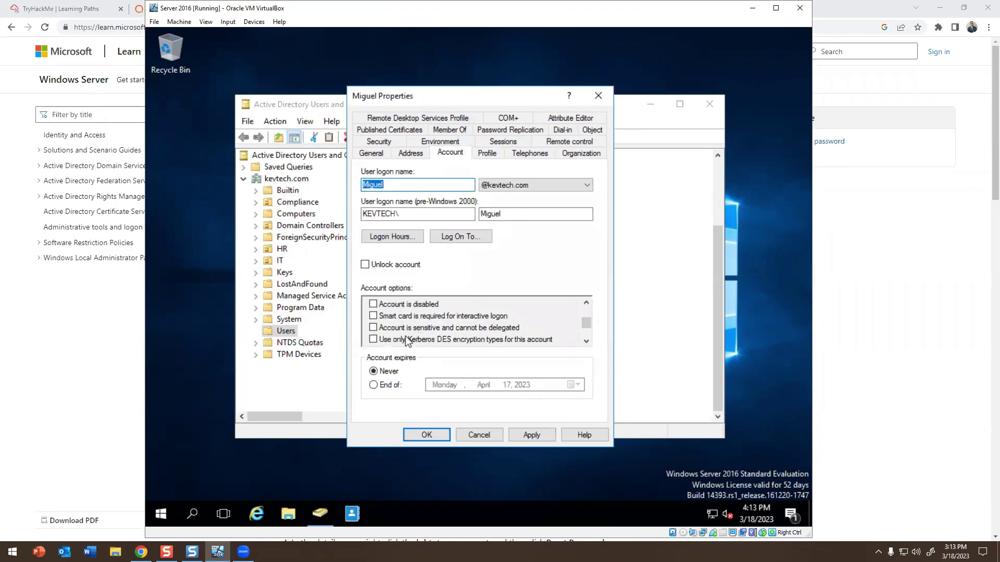
left_click(585, 342)
left_click(585, 342)
left_click(586, 341)
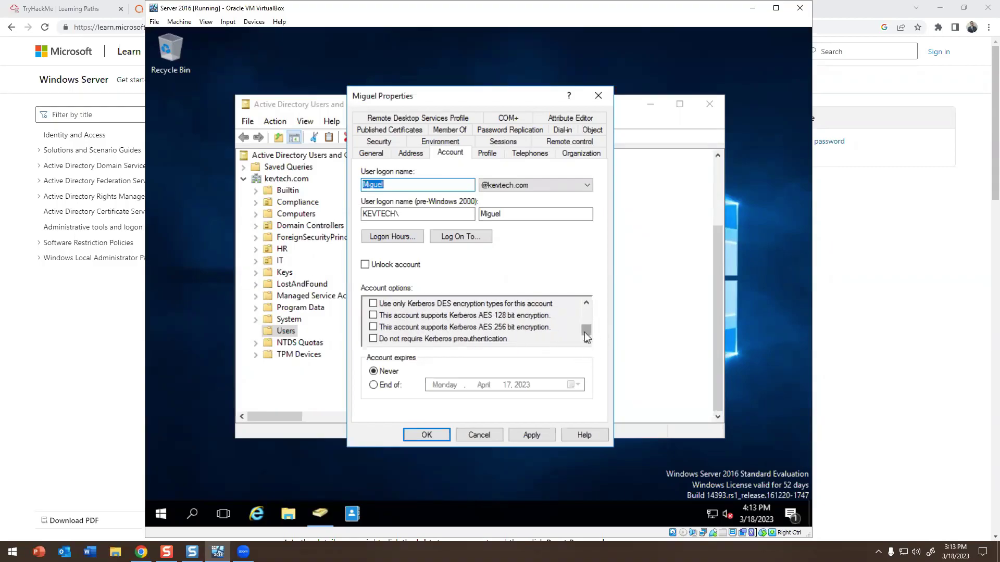
left_click_drag(584, 333, 584, 312)
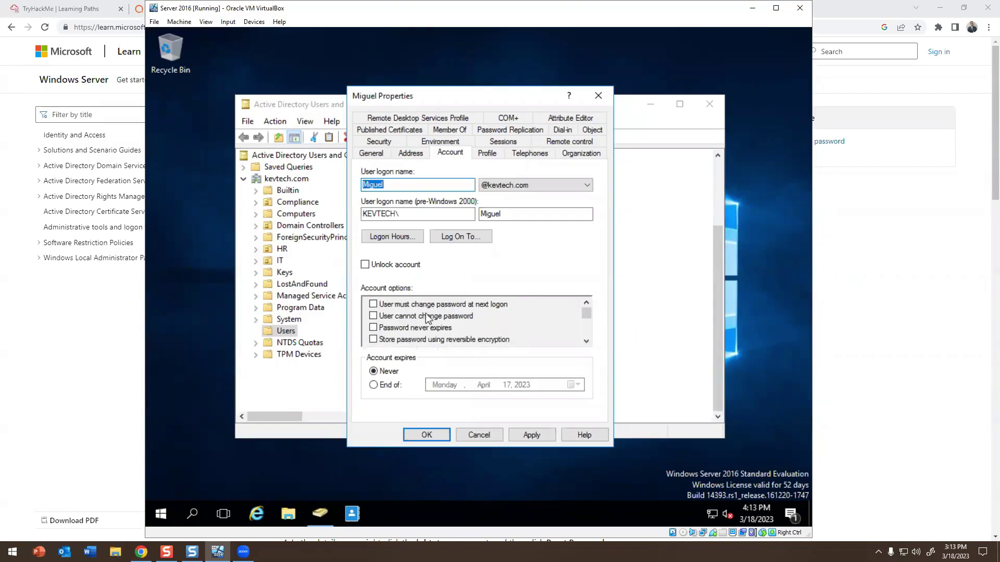
- Set the user account to expire at the end of April 21, 2023, apply it, and close the properties without saving anything further
left_click(586, 340)
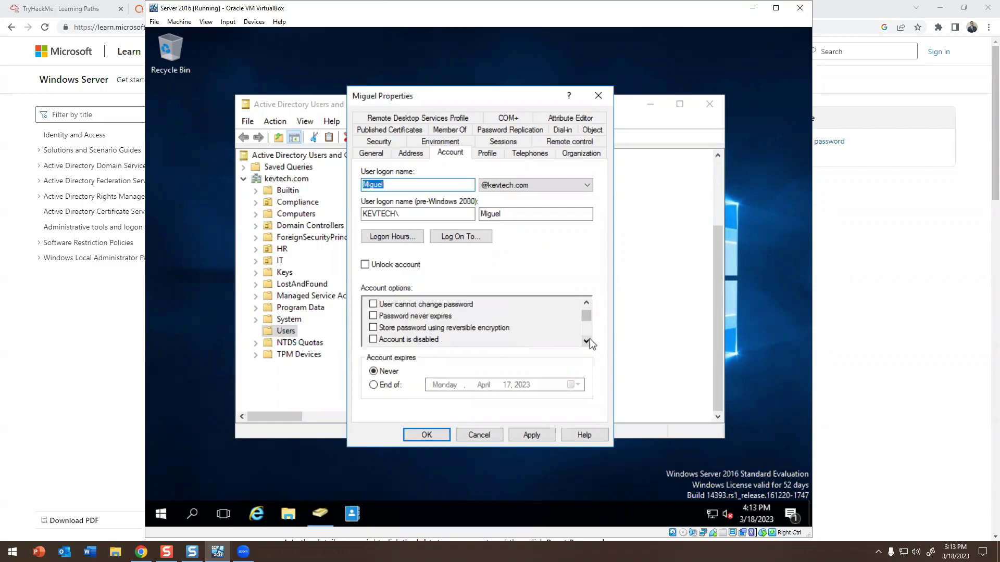
left_click(375, 385)
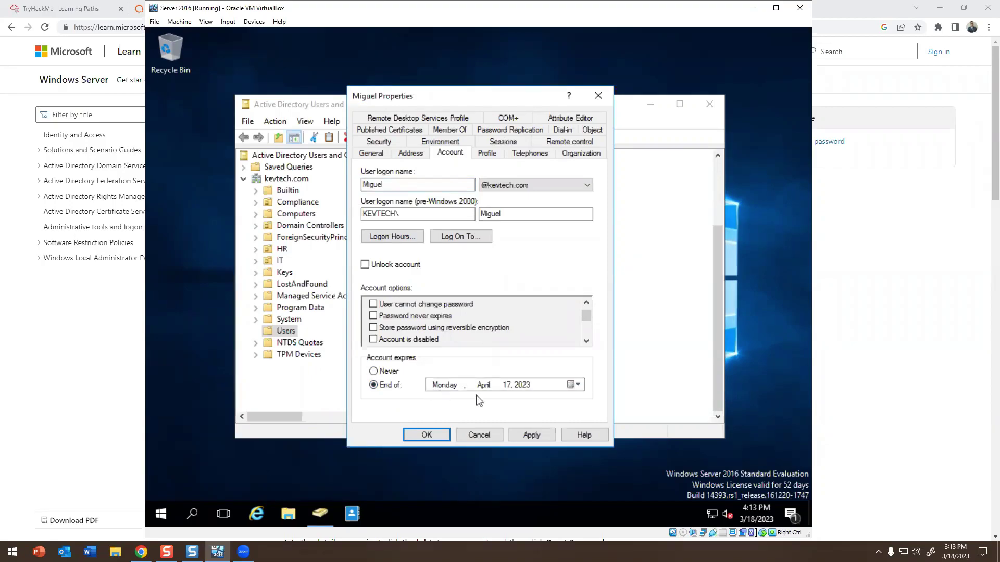
left_click(575, 386)
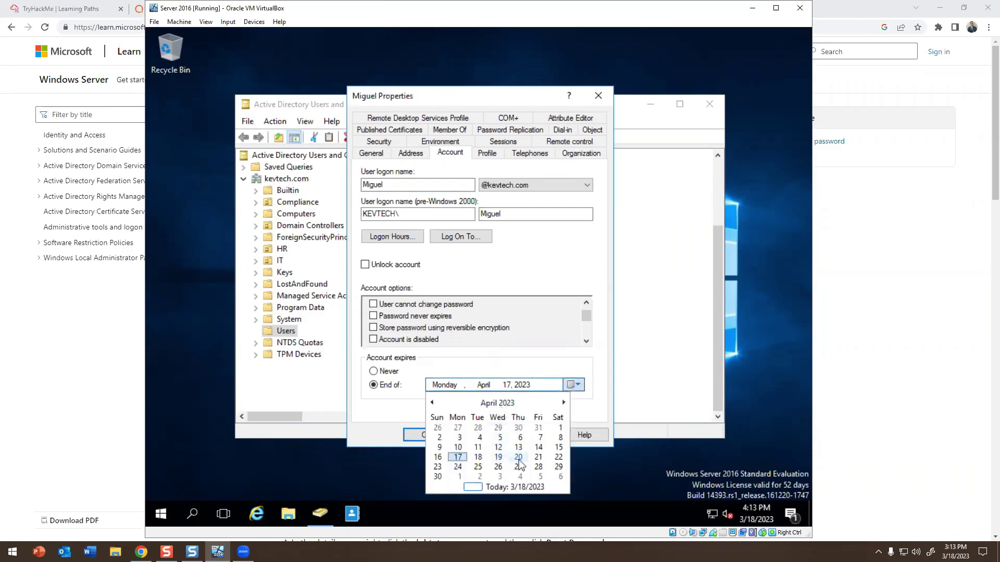
left_click(539, 457)
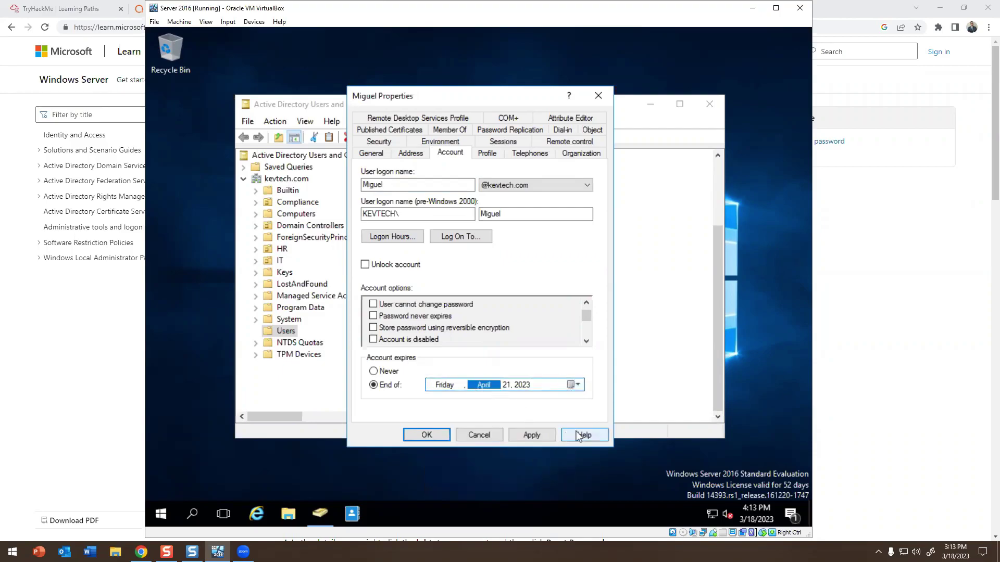
left_click(542, 435)
left_click(597, 307)
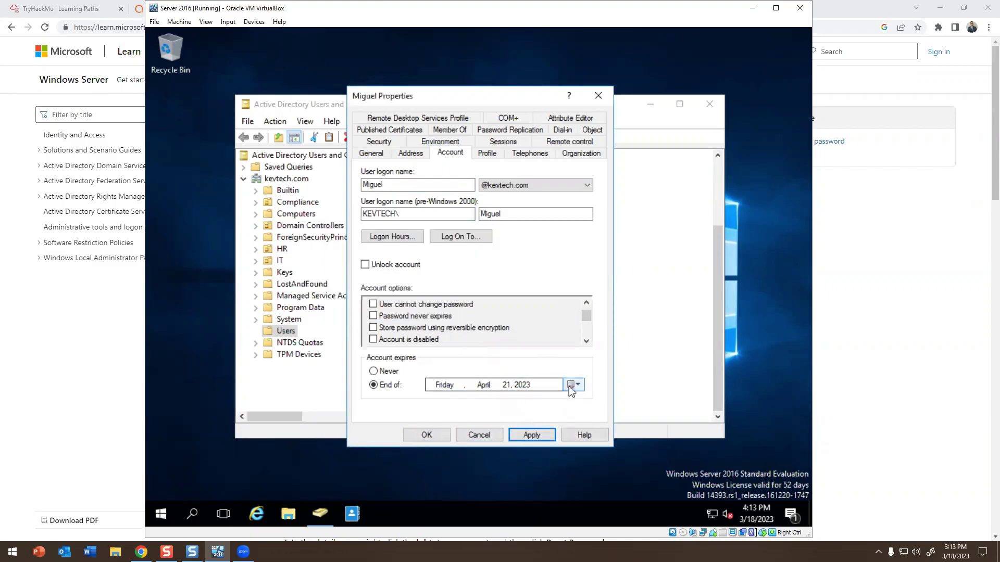
left_click(427, 432)
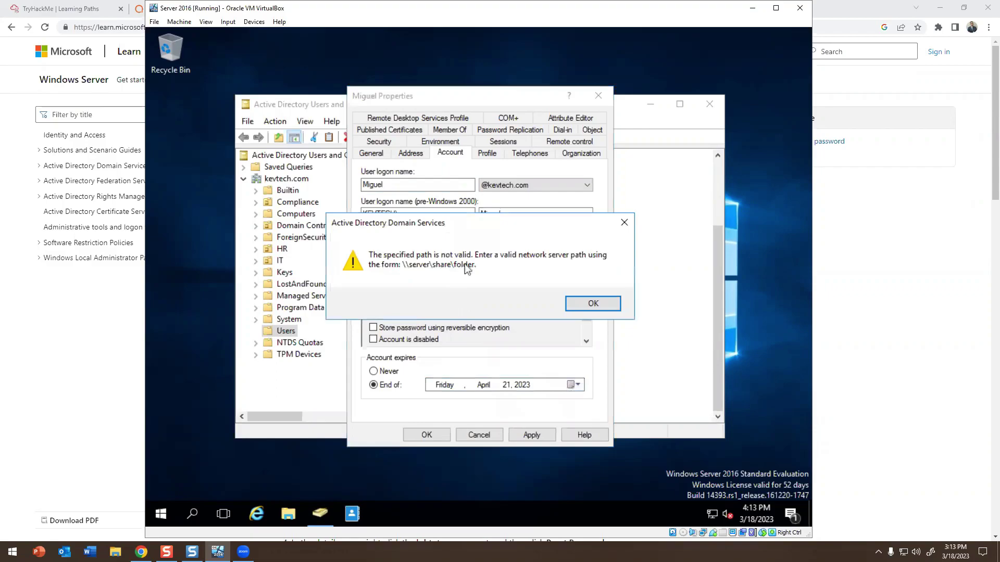
left_click(594, 304)
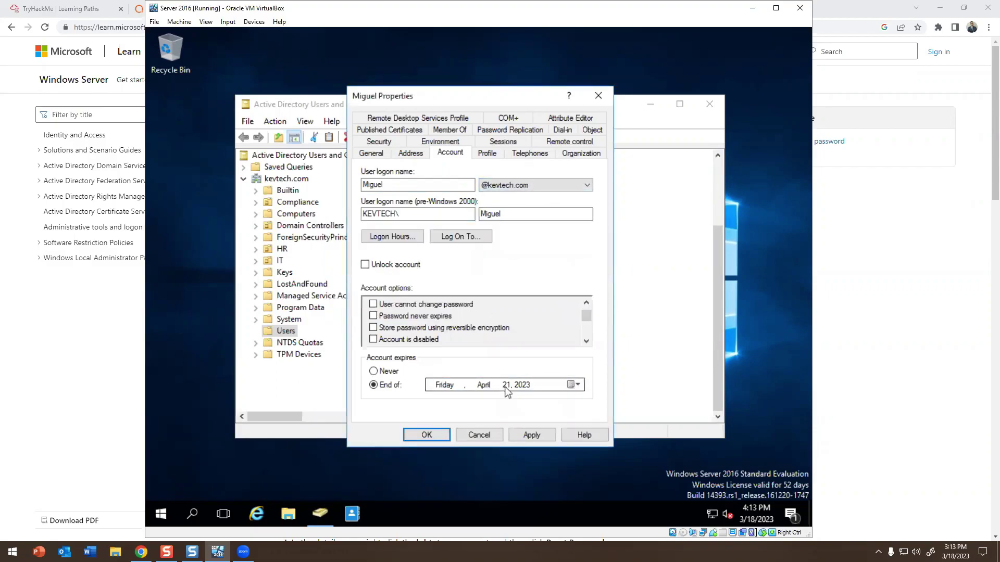
left_click(479, 435)
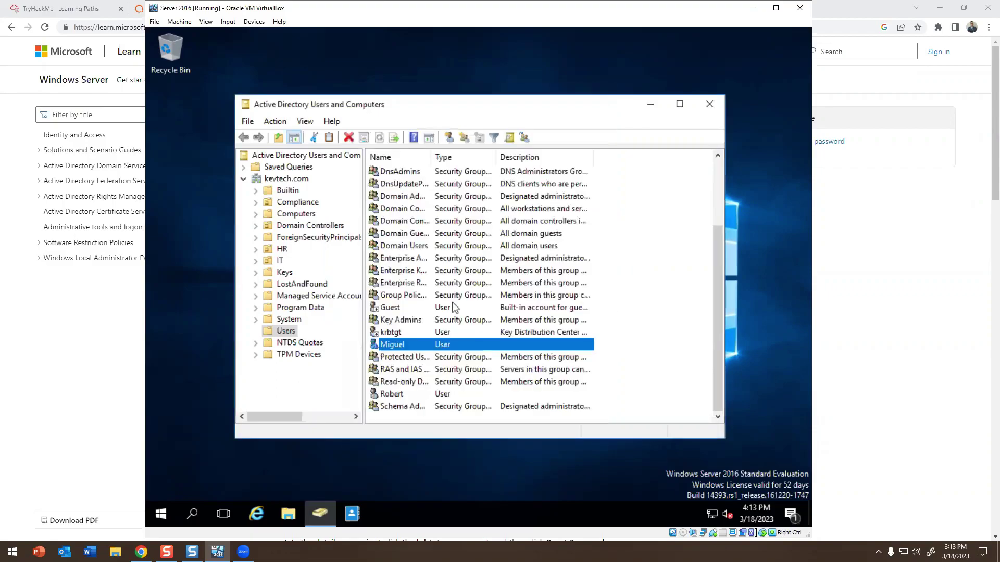
- Reopen the same user's properties, check the expiration date in the account settings, and close the properties
double_click(392, 343)
left_click(452, 142)
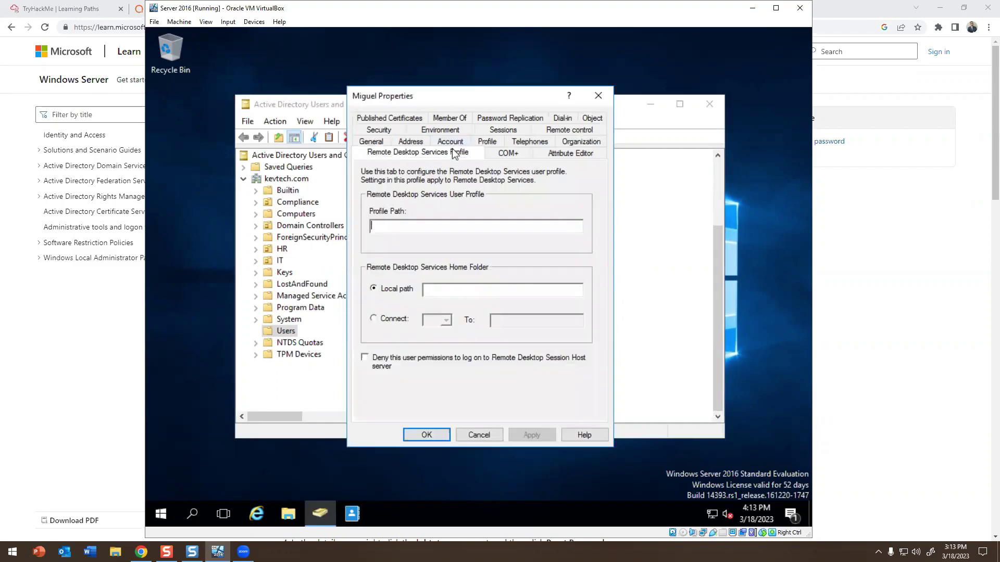
left_click(410, 142)
left_click(476, 154)
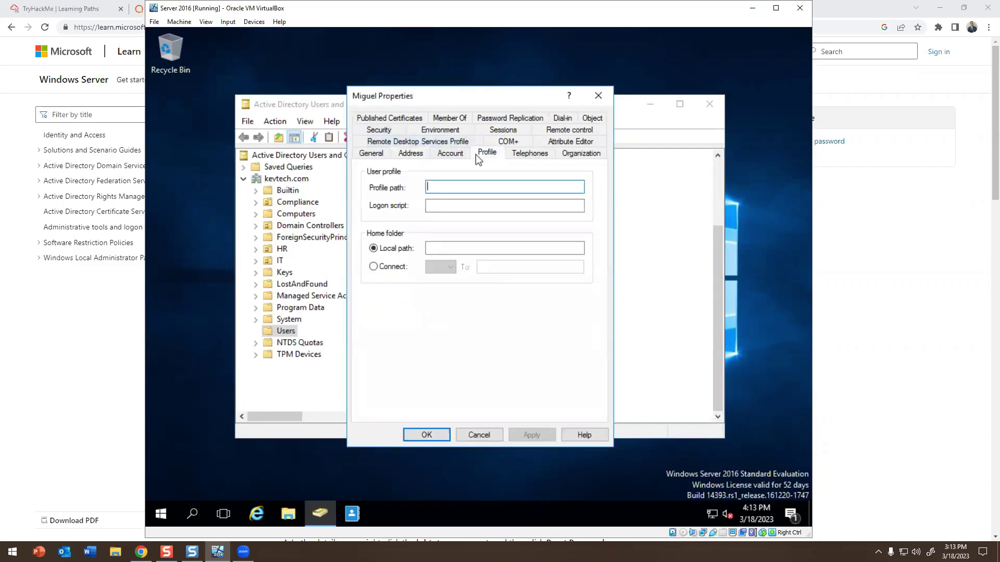
left_click(458, 154)
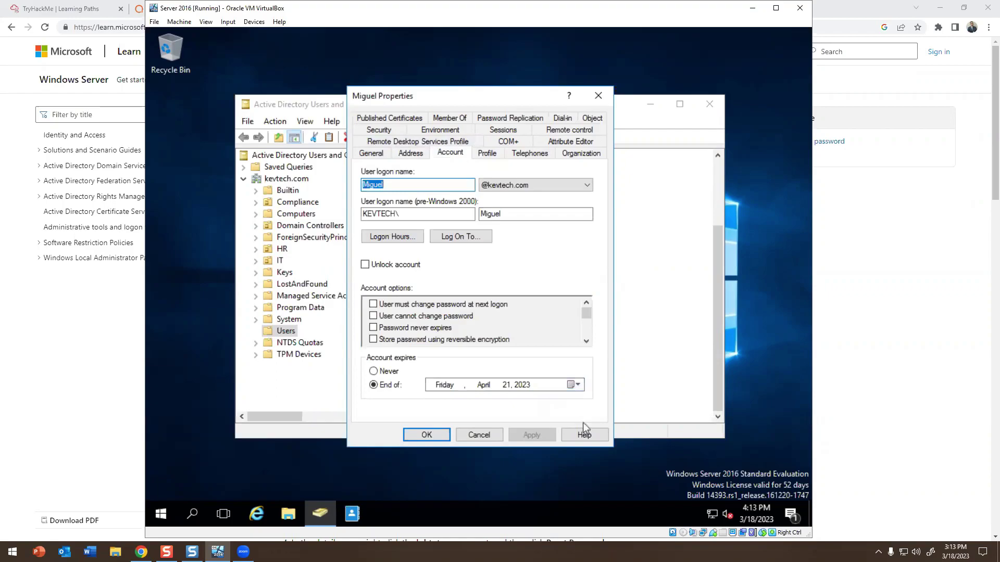
left_click(441, 436)
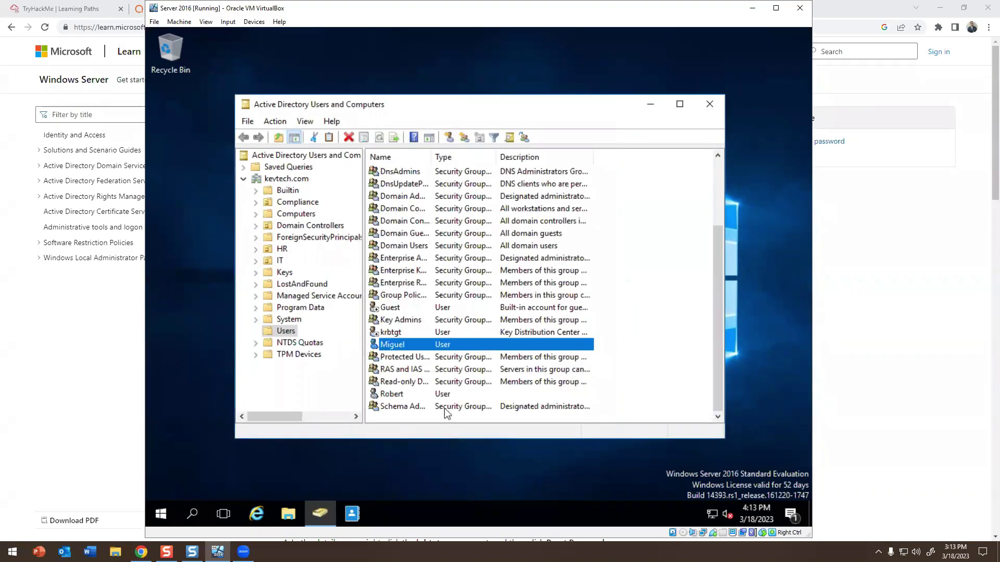
- Change the user's account expiration date to March 24, 2023 and apply the change
double_click(411, 345)
left_click(461, 154)
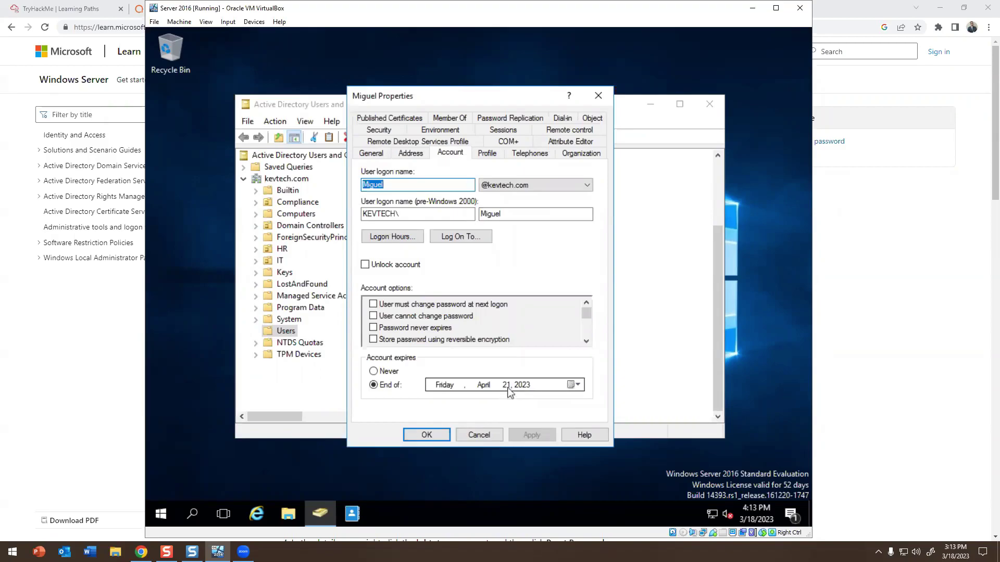
left_click(575, 384)
left_click(433, 403)
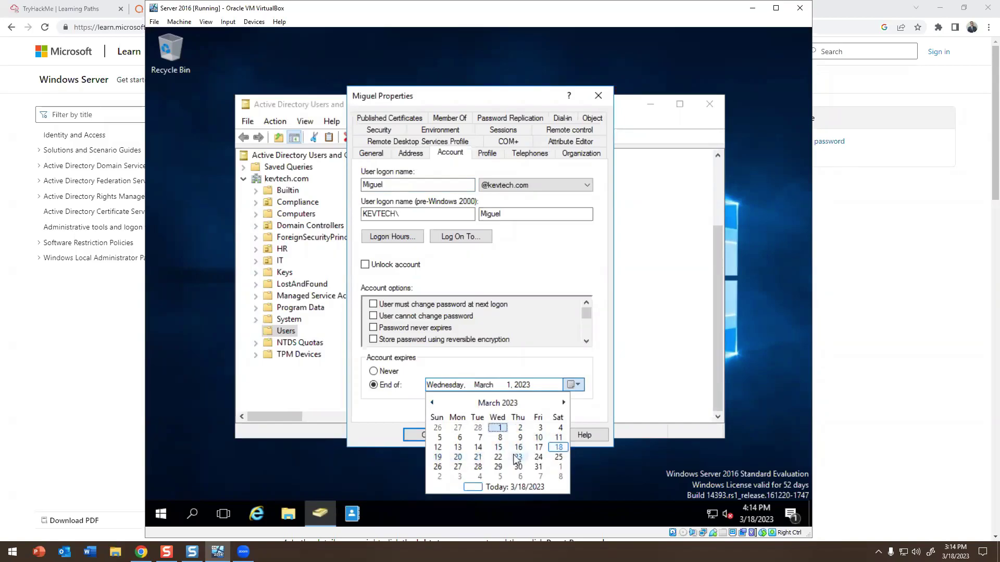
left_click(538, 457)
left_click(532, 435)
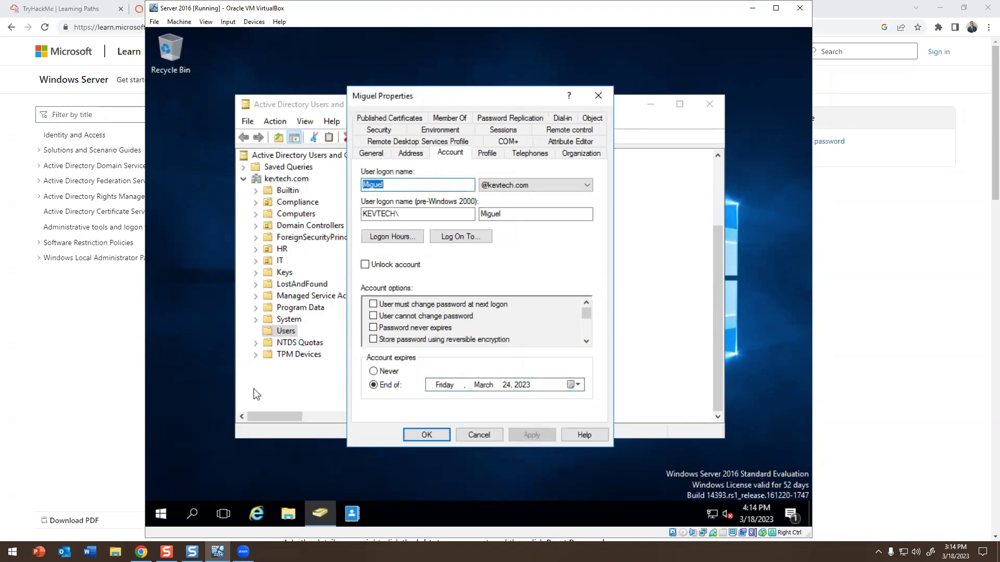
- Open Command Prompt and query the user's domain account details with net user and the /domain option
left_click(165, 506)
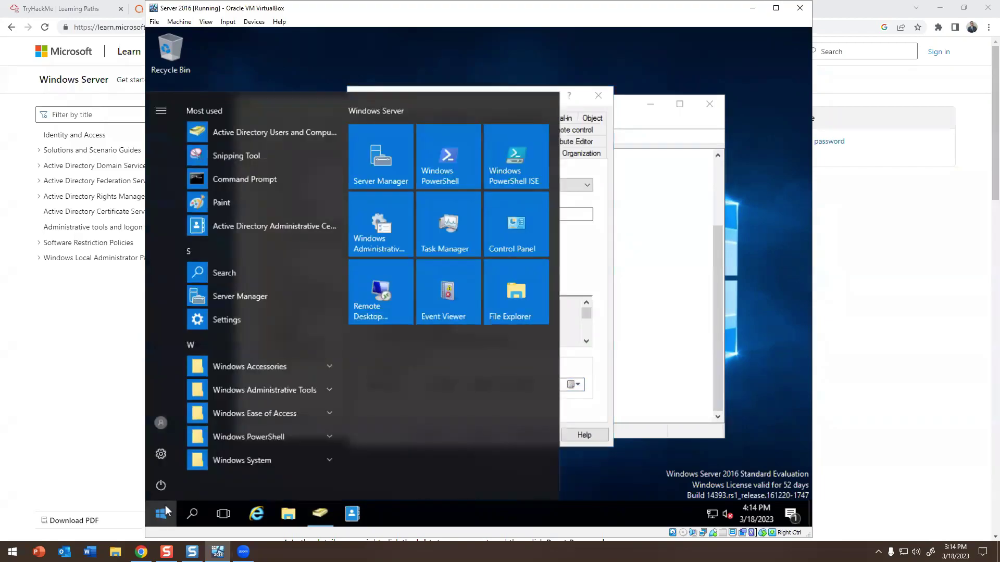
type("cmd")
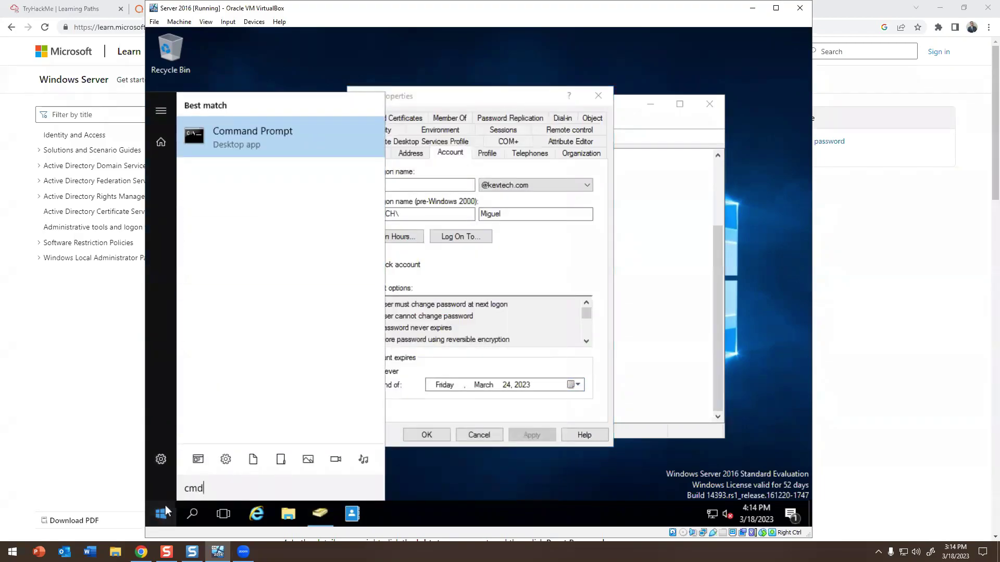
key("Return")
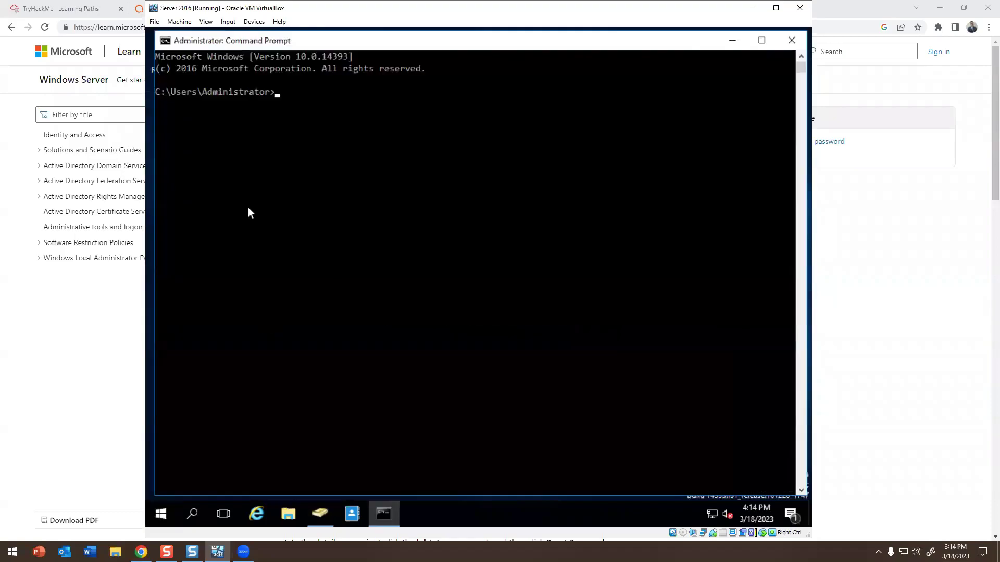
type("net user miguel /domain")
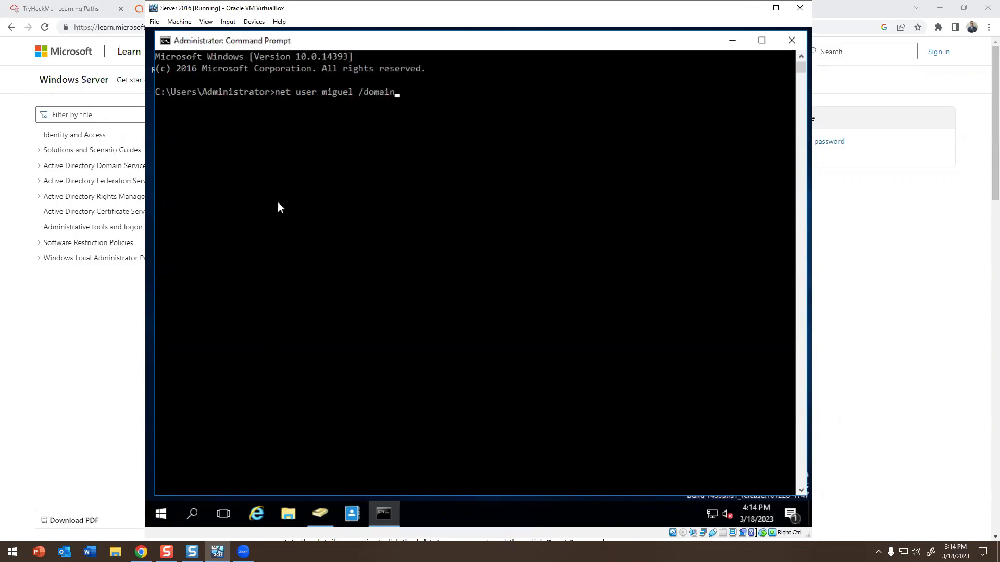
key("Return")
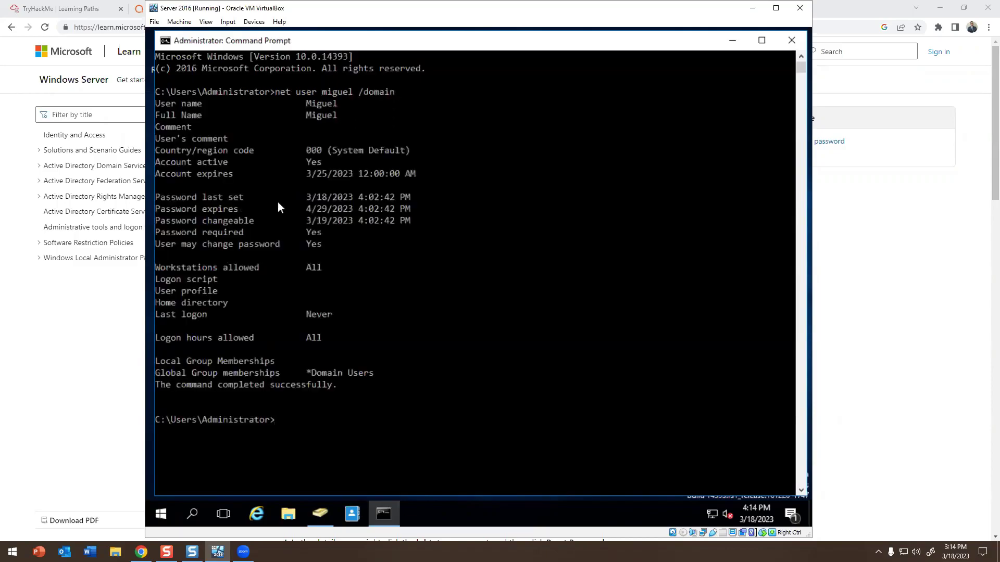
- Examine the password changeable and password required entries in the command output
left_click_drag(303, 223, 341, 226)
left_click(364, 229)
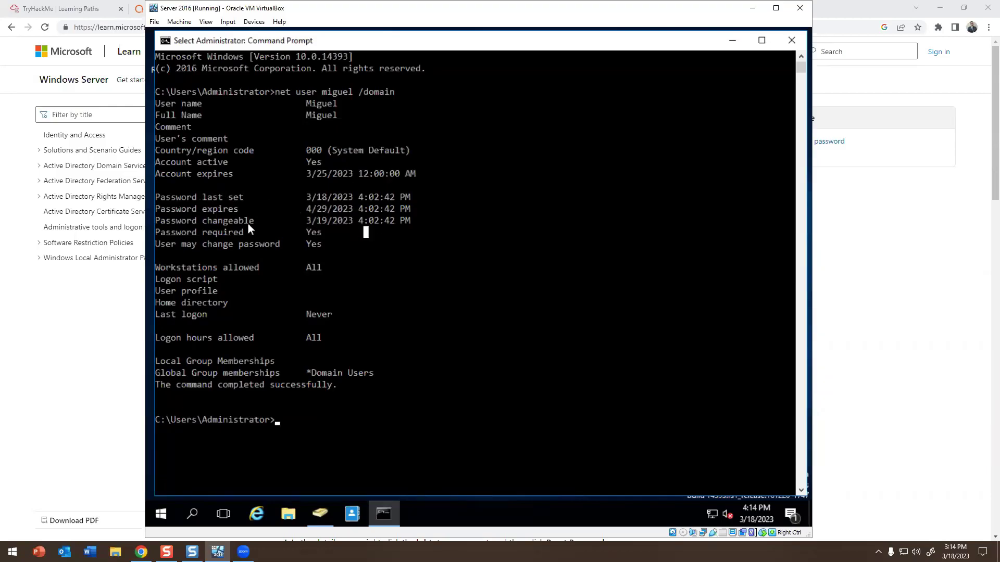
left_click(306, 220)
left_click(465, 235)
- Compare the expiration date in the user's properties with the command output, and close Command Prompt and the properties
left_click(318, 514)
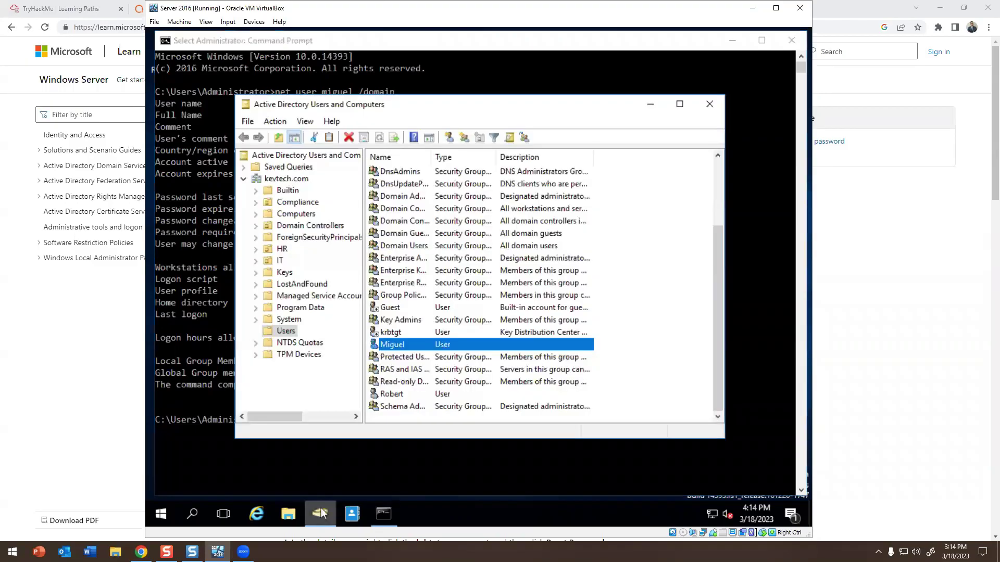
double_click(401, 346)
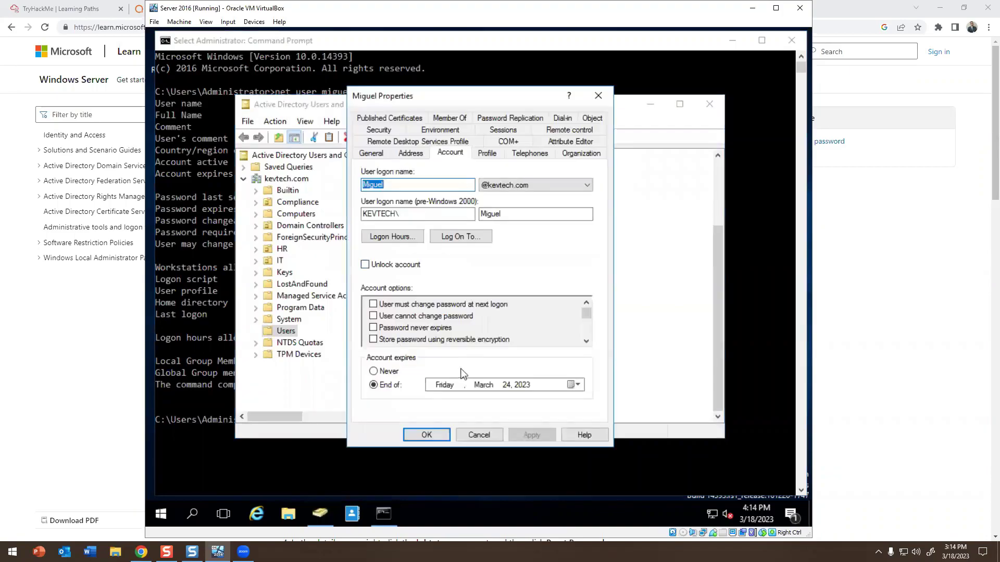
left_click(207, 226)
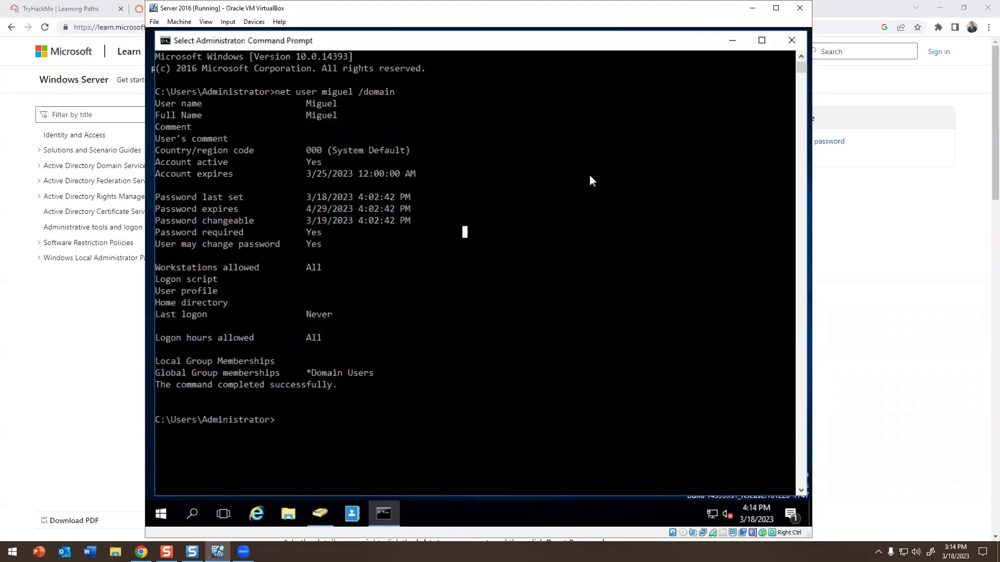
left_click(791, 40)
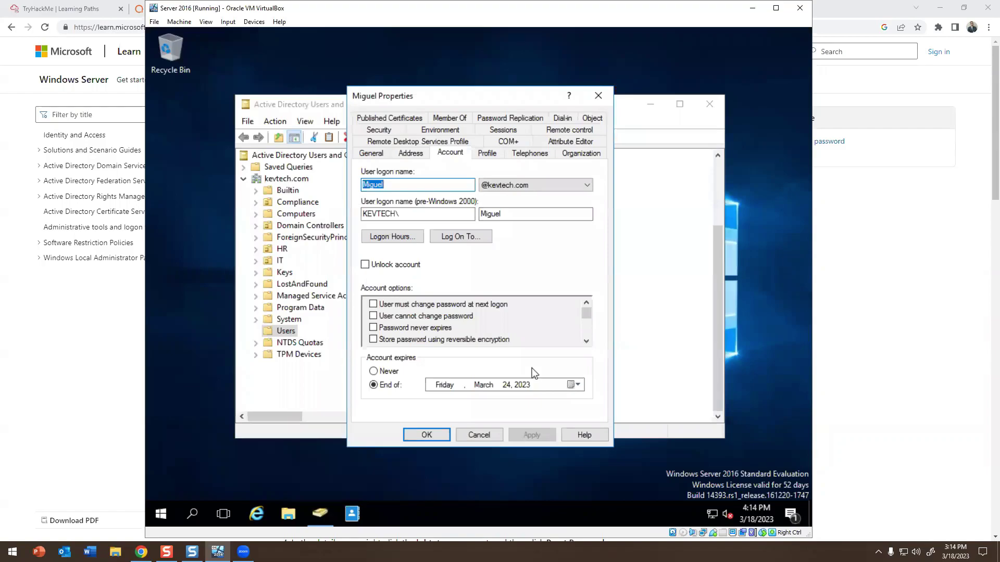
left_click(479, 435)
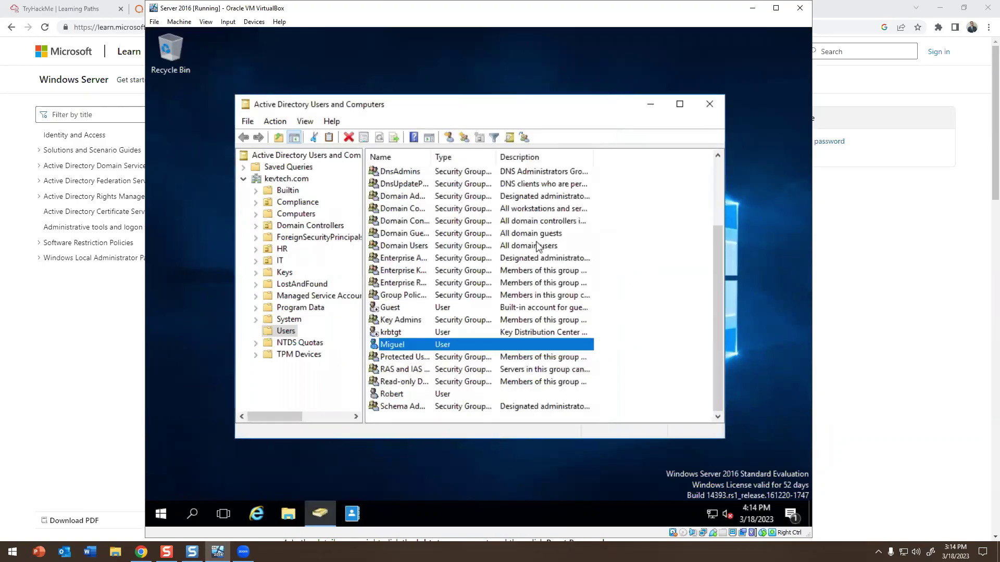